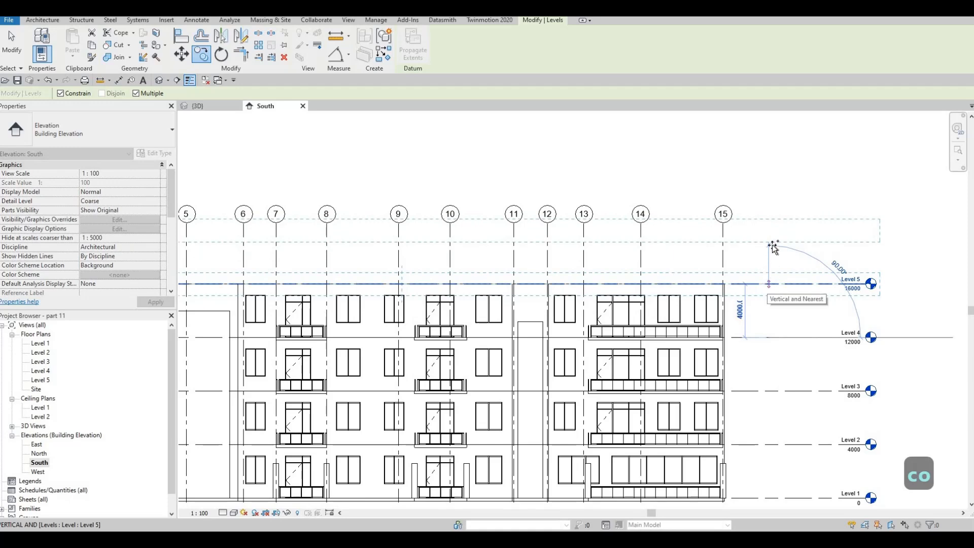
- Place copies of the level line above the building at elevations 20000 and 24000 in the South elevation
left_click(761, 260)
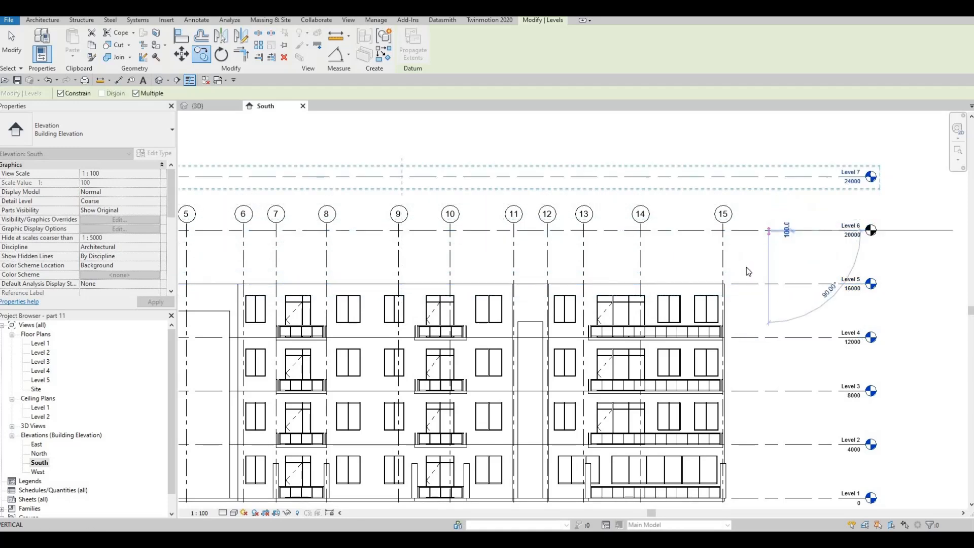
key("Escape")
key("Escape")
key("Escape")
- Extend the numbered grid lines in the South elevation upward so their bubbles sit above the 24000 level
left_click(724, 228)
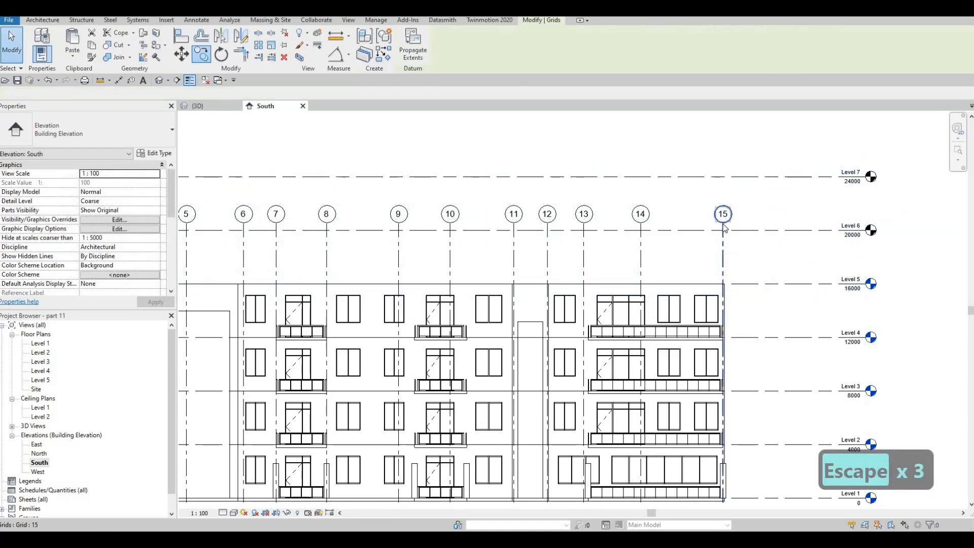
left_click_drag(723, 223, 731, 116)
key("Escape")
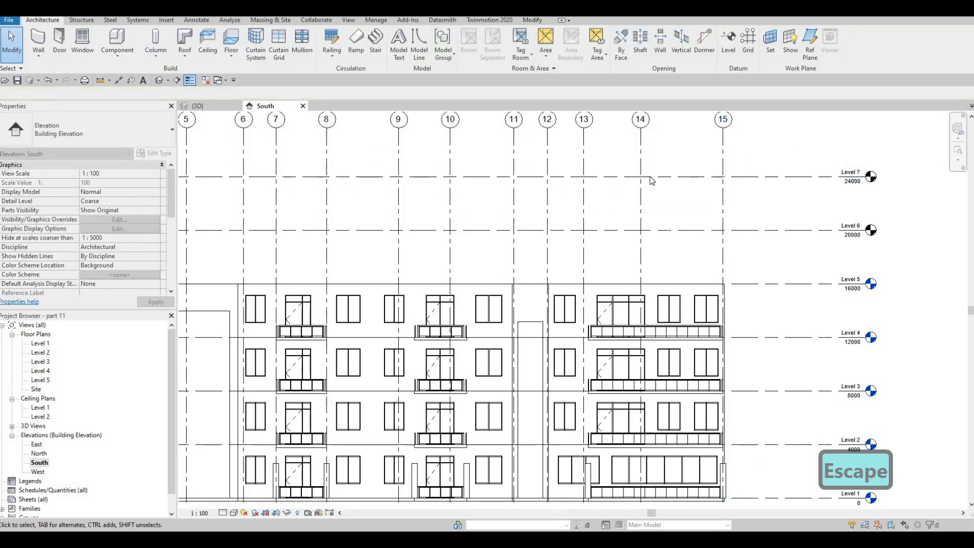
- Compare the level heads of Level 6 and Level 7 with those of the lower levels
scroll(609, 212, "down", 1)
middle_click_drag(760, 229, 828, 253)
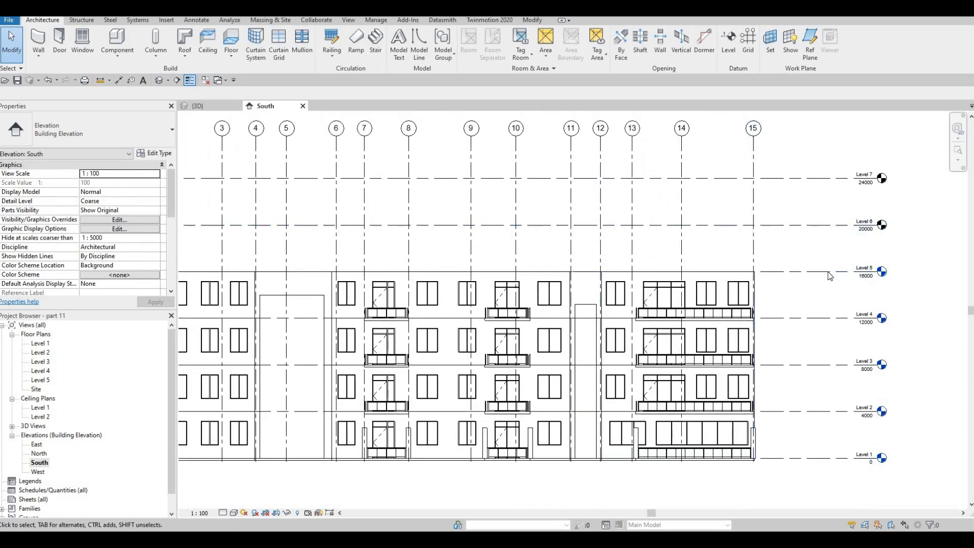
left_click(813, 179)
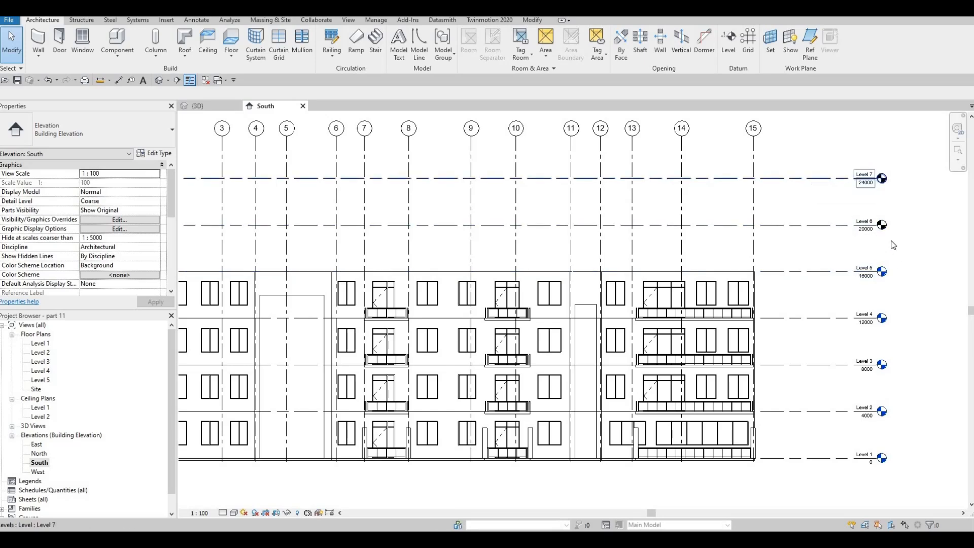
left_click(901, 252)
scroll(920, 257, "up", 4)
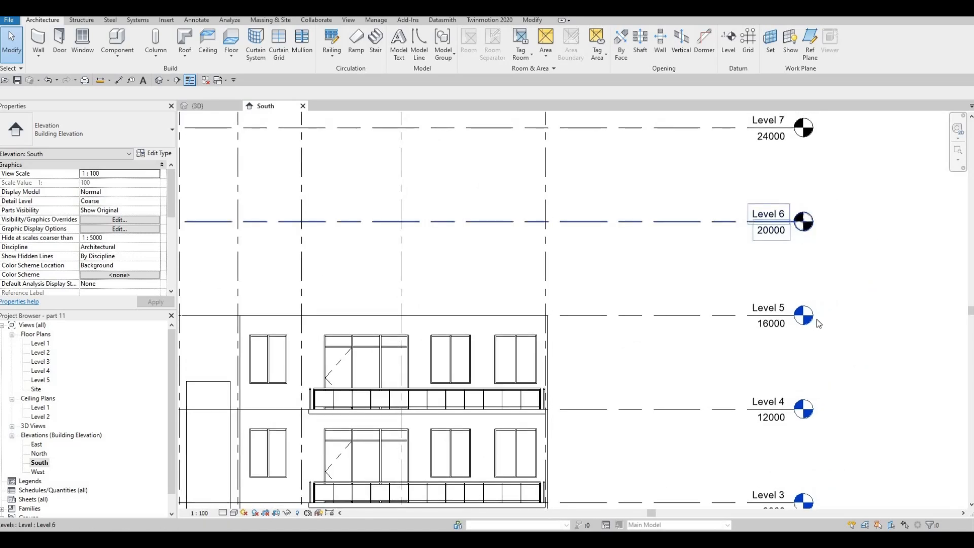
scroll(811, 316, "up", 4)
scroll(730, 480, "down", 2)
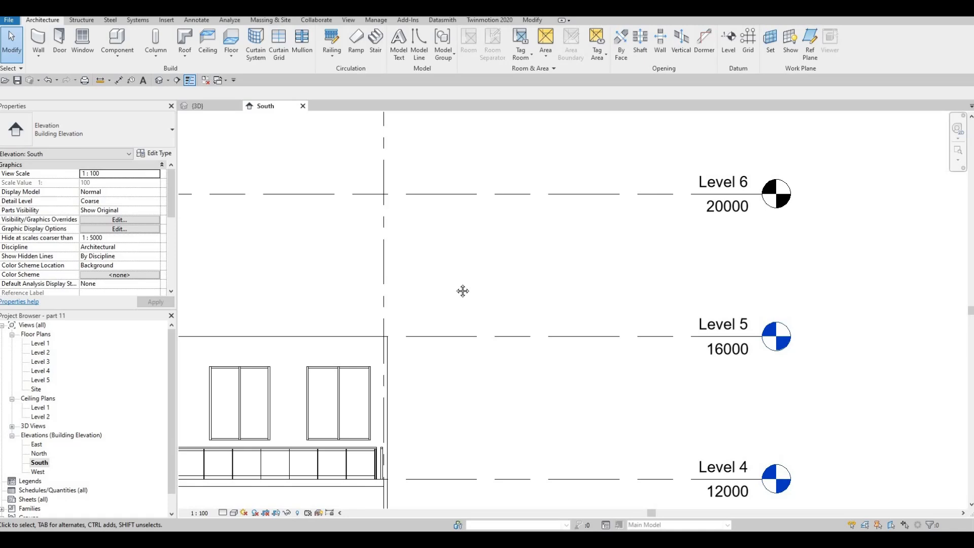
middle_click_drag(409, 169, 552, 158)
scroll(551, 158, "down", 1)
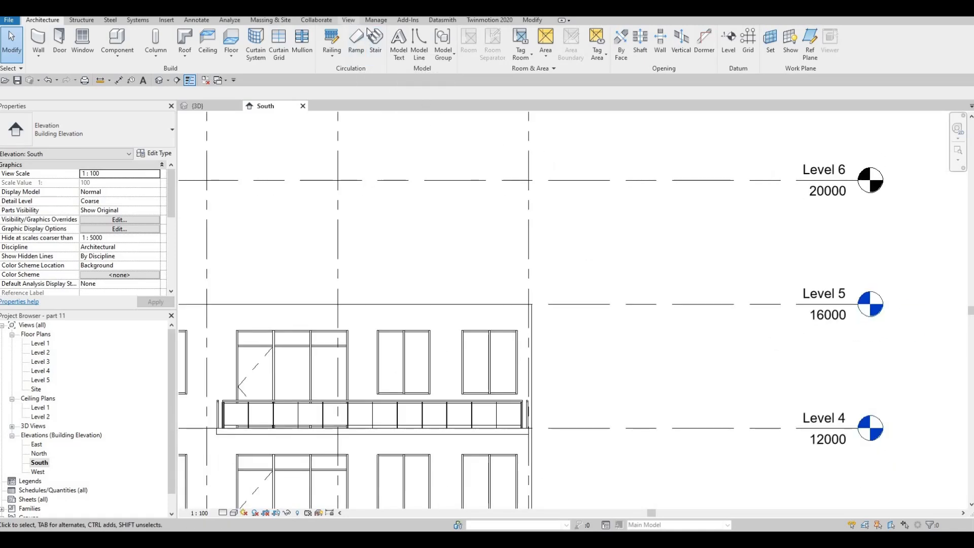
- Create new floor plan views for Level 6 and Level 7
left_click(348, 20)
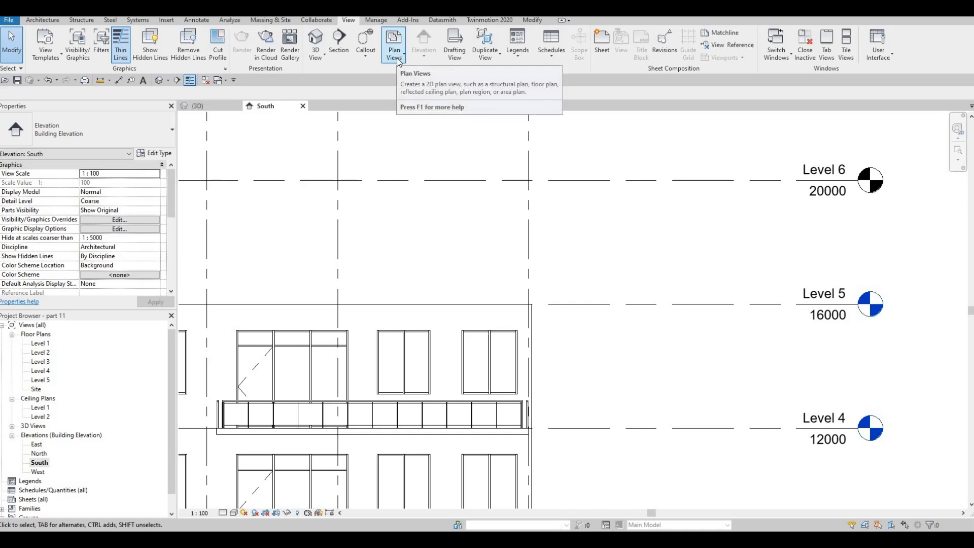
left_click(395, 51)
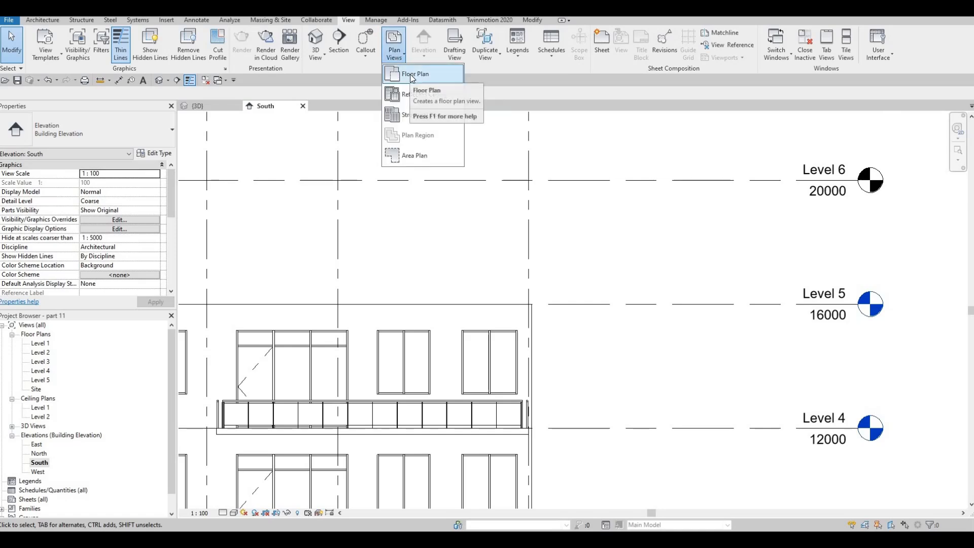
left_click(415, 74)
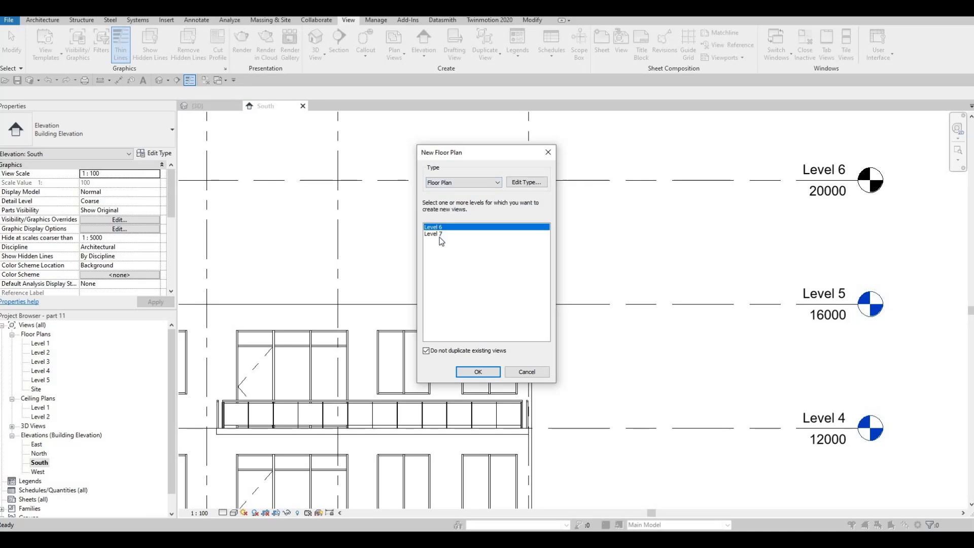
left_click(446, 233, "shift")
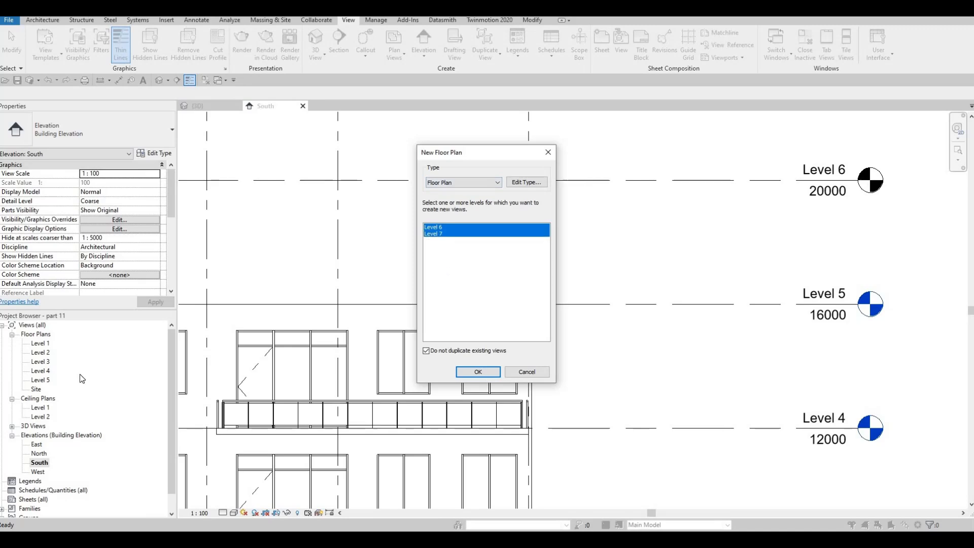
left_click(440, 234, "ctrl")
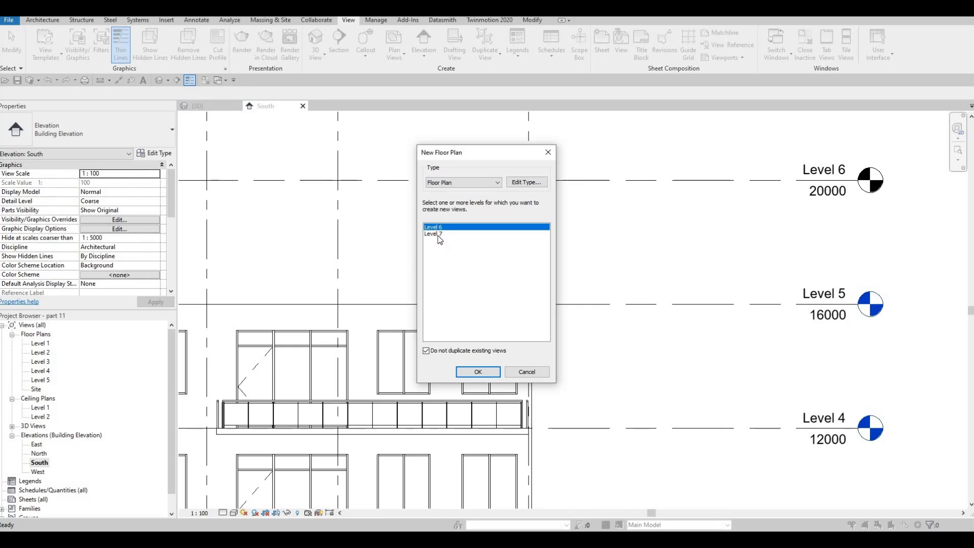
left_click(436, 236, "ctrl")
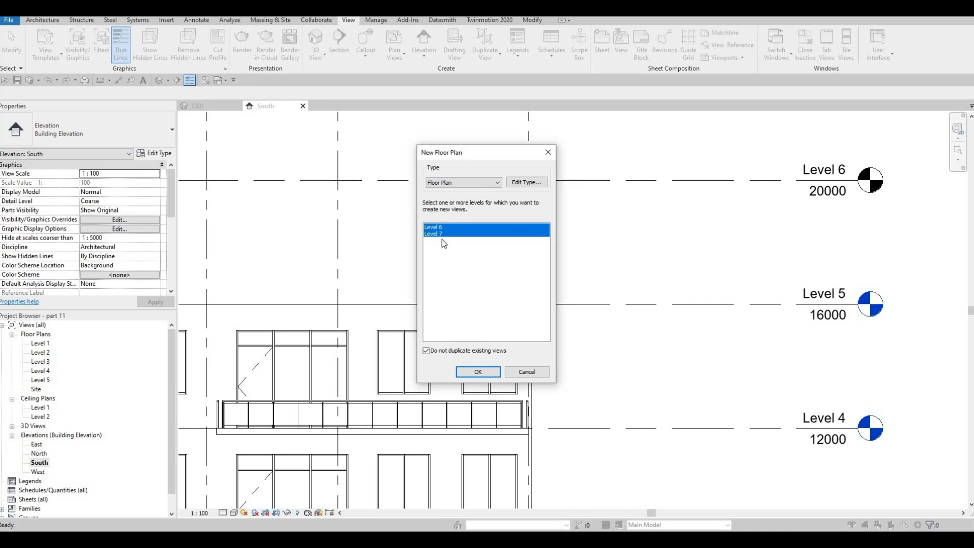
left_click(477, 372)
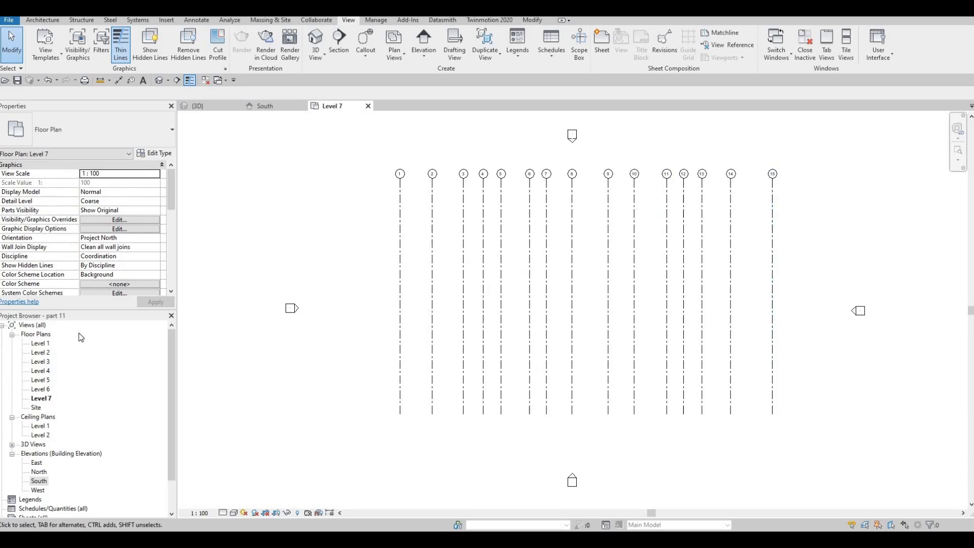
- View the Level 1 floor plan, open the East elevation and extend the lettered grid lines upward above Level 7
double_click(42, 344)
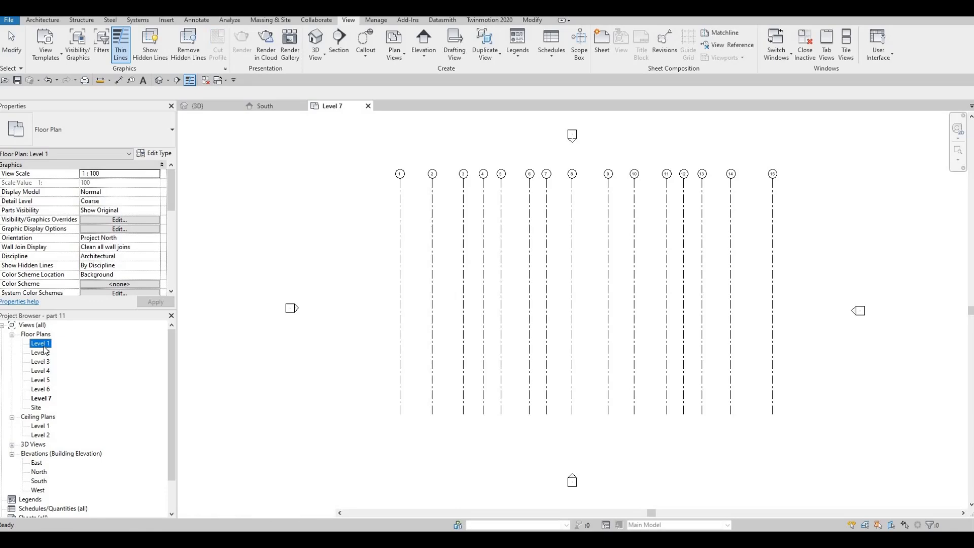
double_click(37, 463)
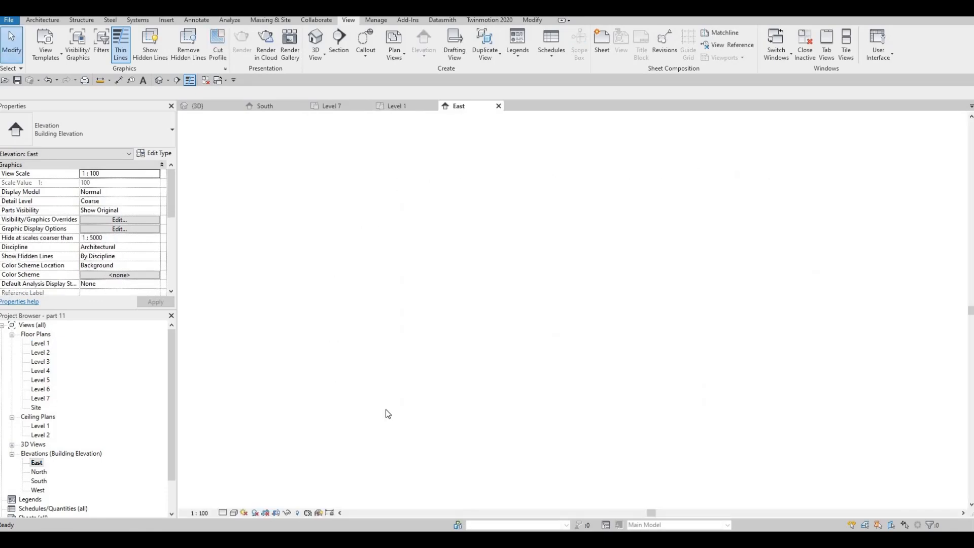
scroll(593, 341, "down", 2)
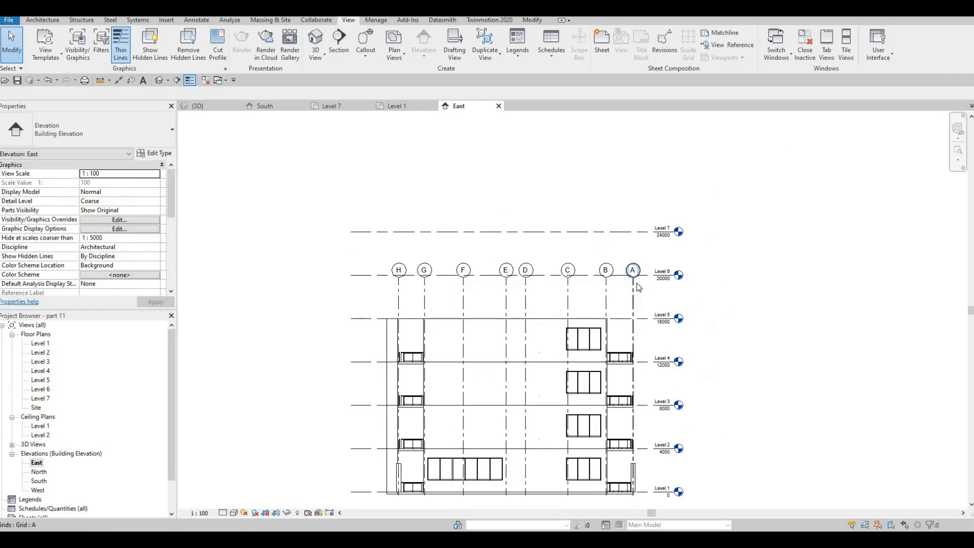
left_click(633, 283)
left_click_drag(633, 278, 633, 193)
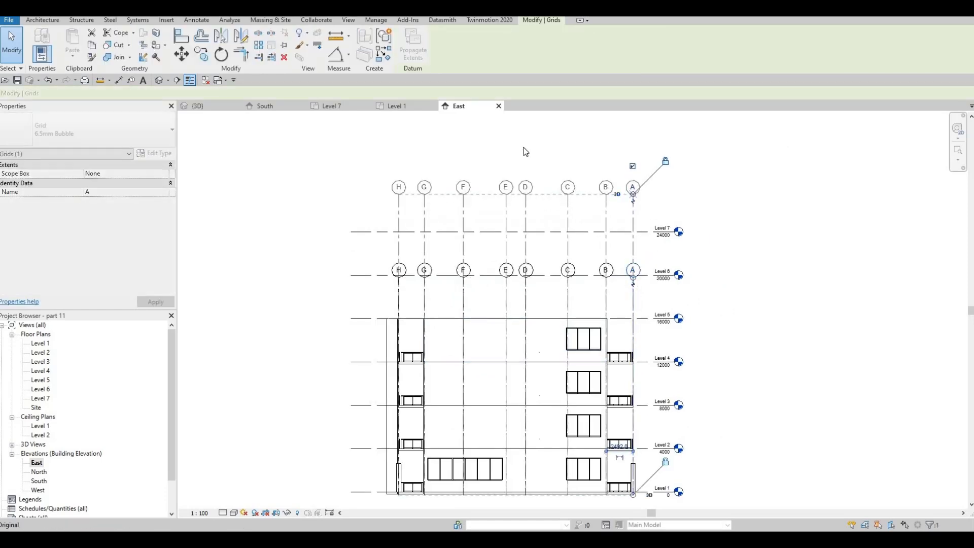
- Close the East elevation and check the lettered grid lines in the Level 7 and Level 6 floor plans
left_click(499, 106)
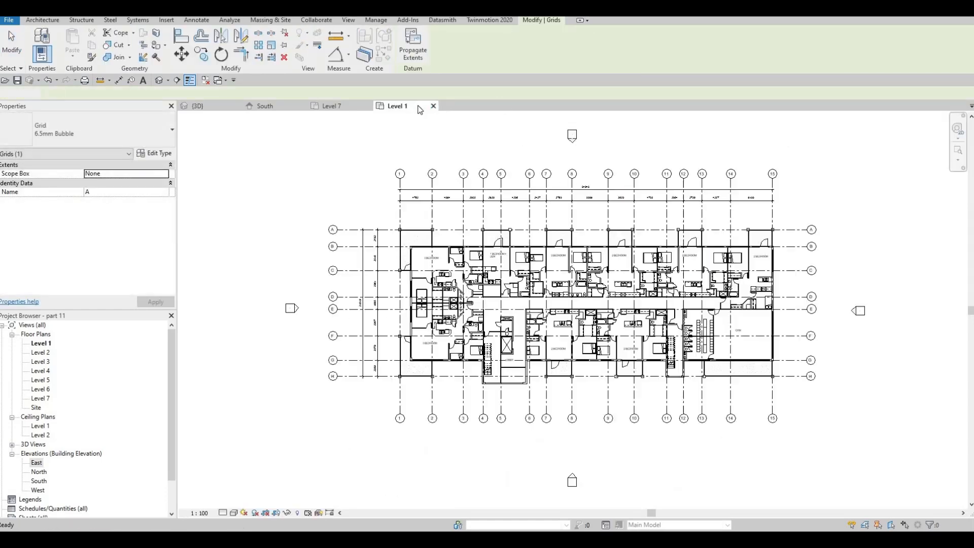
left_click(340, 109)
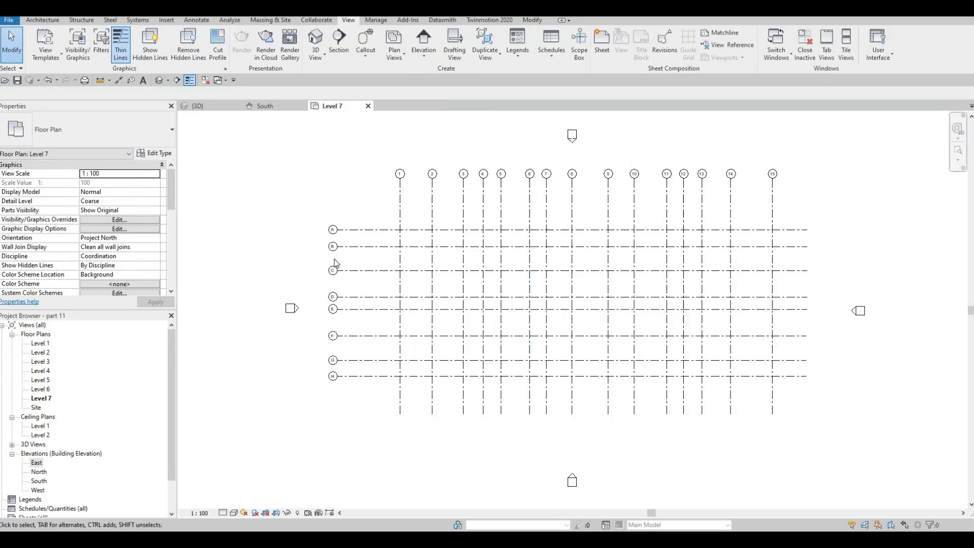
double_click(40, 389)
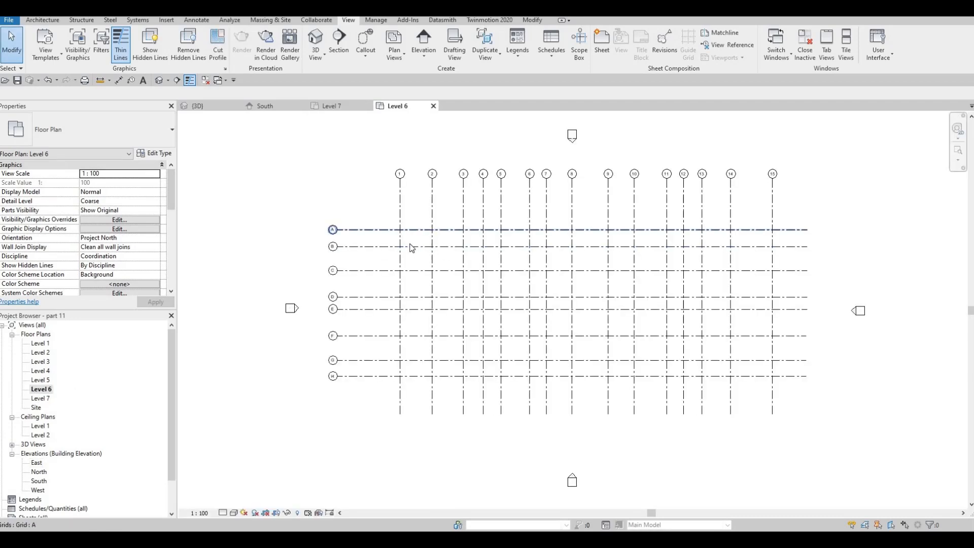
- Examine the level heads and the space above the existing storeys in the South elevation
left_click(265, 106)
scroll(495, 237, "down", 4)
middle_click_drag(534, 248, 775, 213)
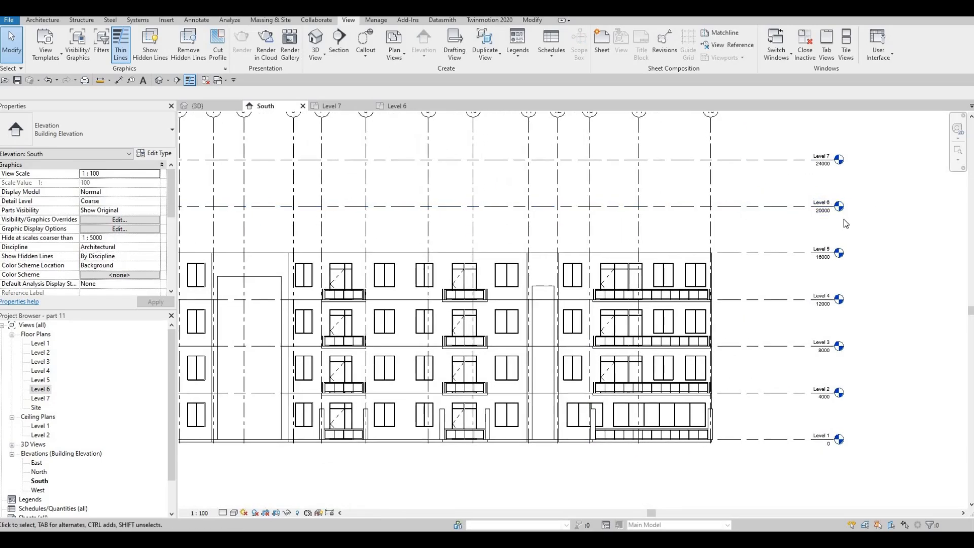
scroll(842, 213, "up", 4)
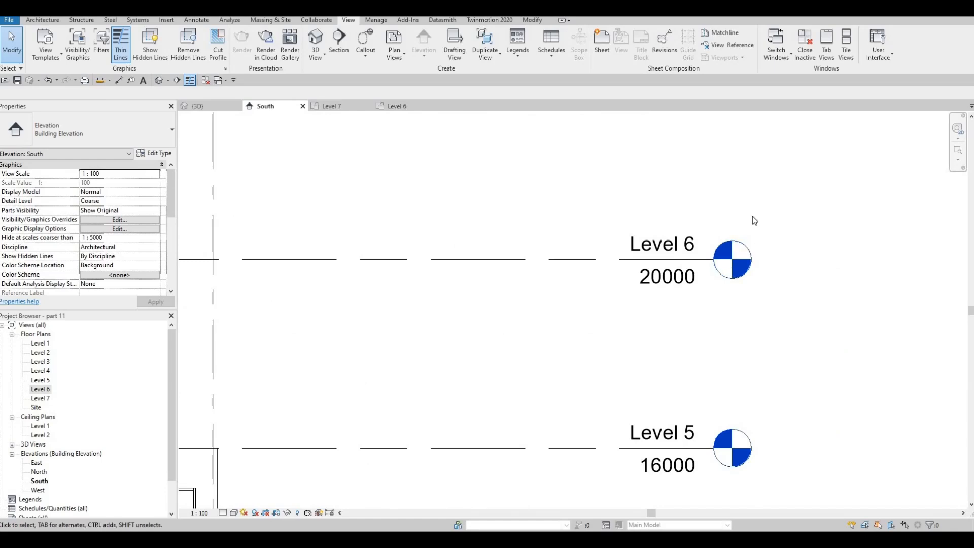
scroll(751, 254, "down", 2)
middle_click_drag(728, 222, 722, 252)
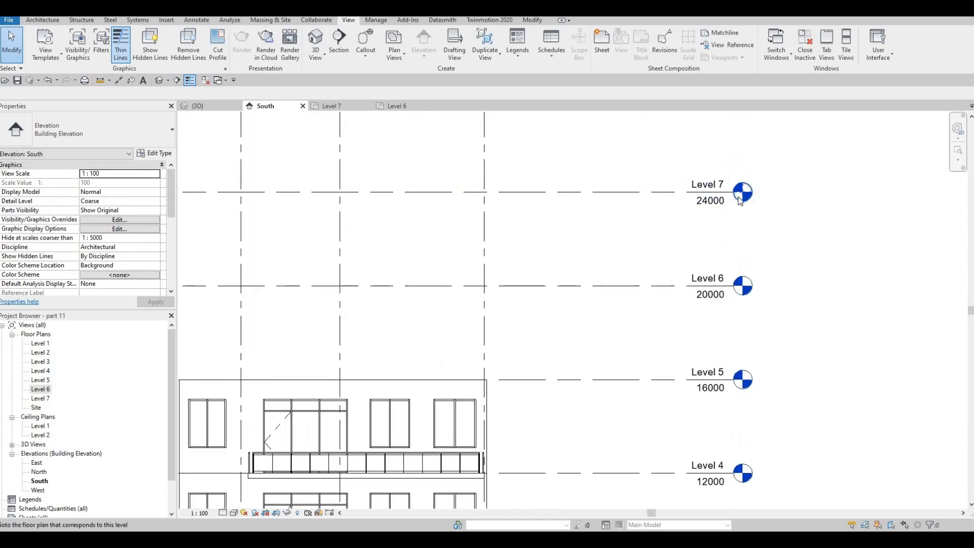
scroll(762, 300, "down", 3)
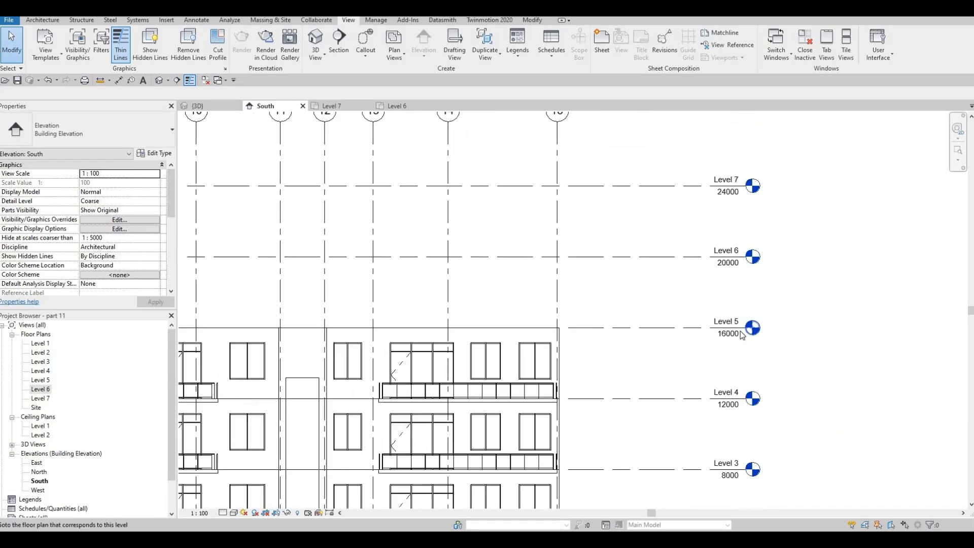
scroll(559, 239, "down", 2)
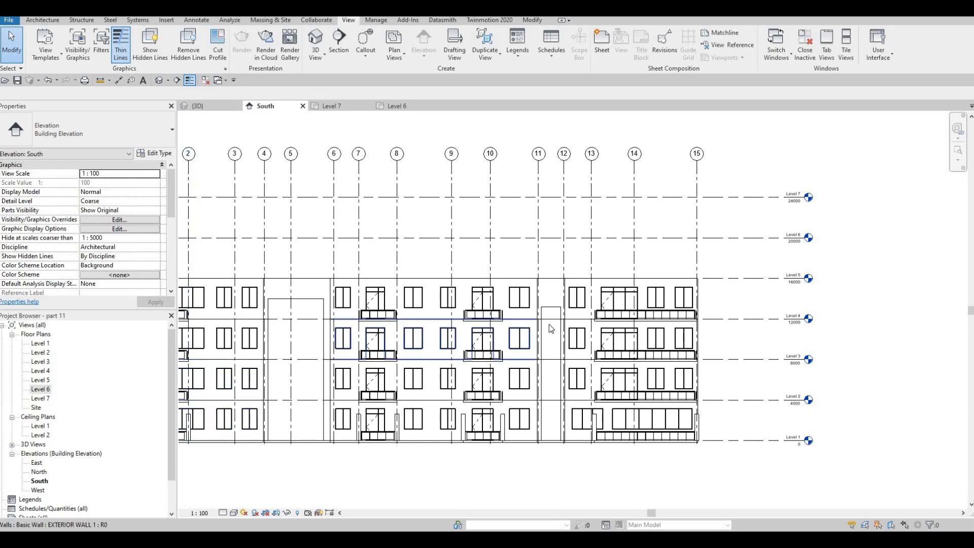
middle_click_drag(425, 338, 532, 317)
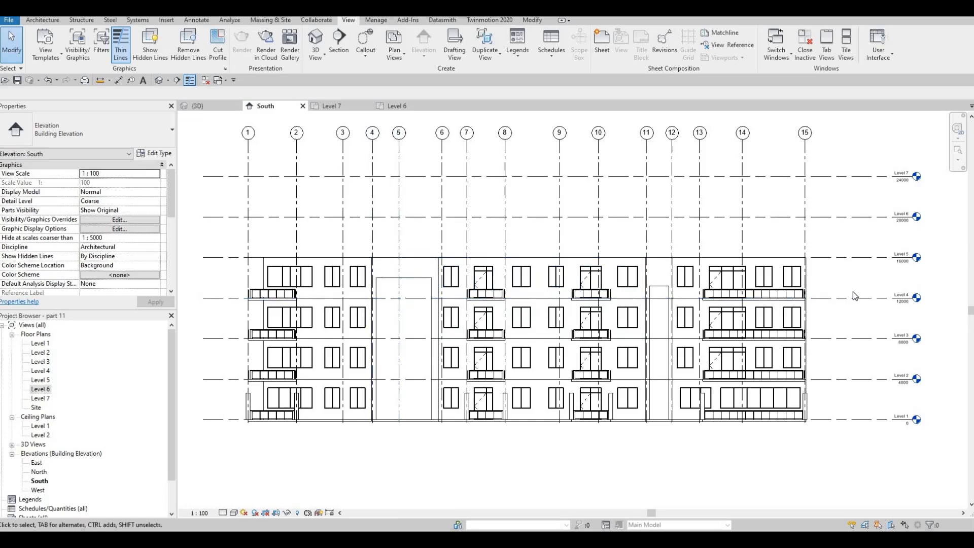
- Open the Level 4 floor plan with the whole building in view
double_click(43, 373)
scroll(527, 351, "up", 3)
middle_click_drag(528, 351, 432, 352)
scroll(432, 352, "down", 3)
left_click_drag(227, 174, 760, 404)
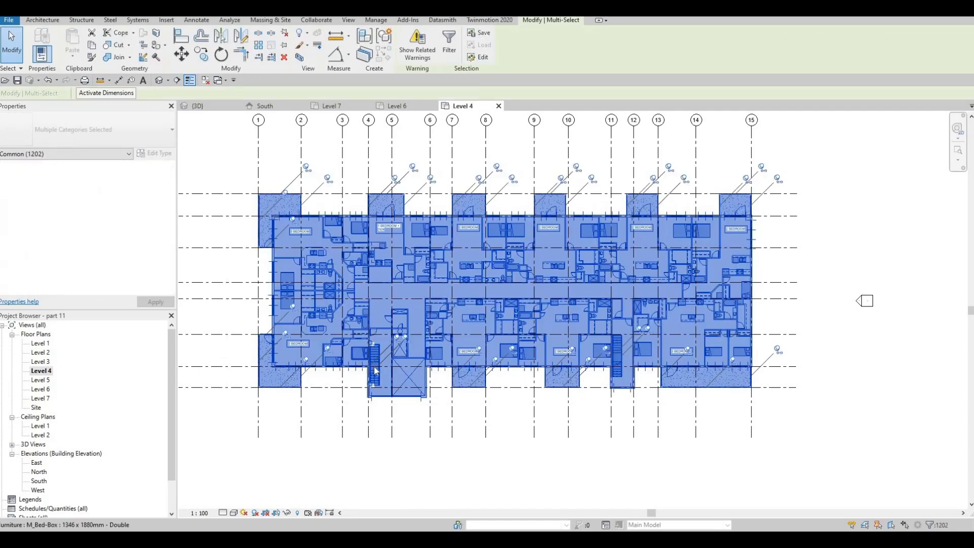
key("Escape")
key("Escape")
key("Escape")
scroll(370, 368, "up", 2)
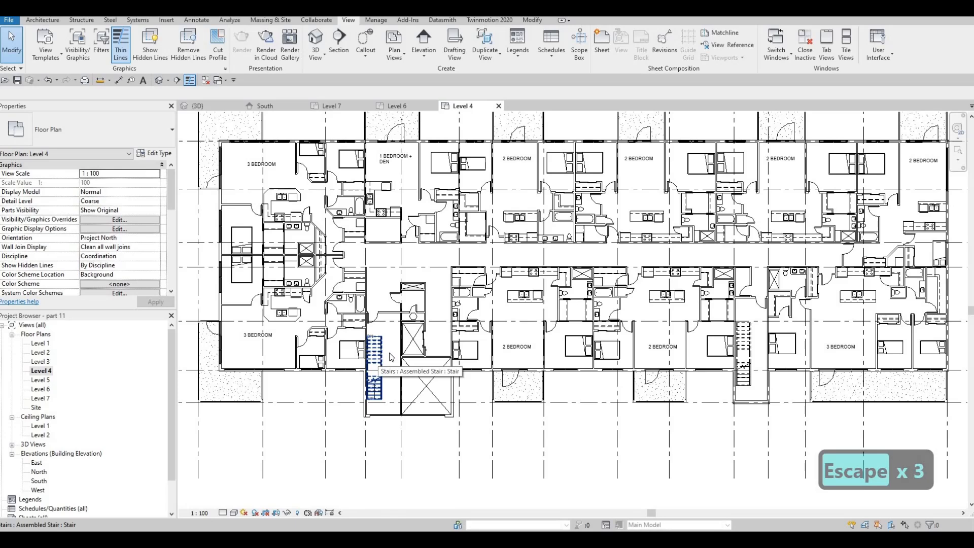
scroll(391, 357, "down", 2)
key("Escape")
key("Escape")
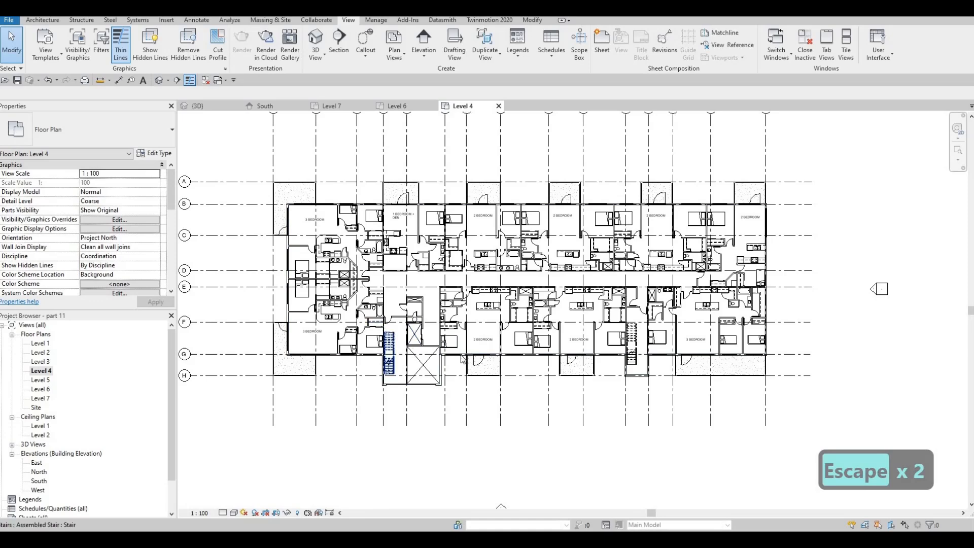
- Turn off the visibility of the Stairs category in the Level 4 floor plan's graphic overrides
middle_click_drag(419, 363, 408, 382)
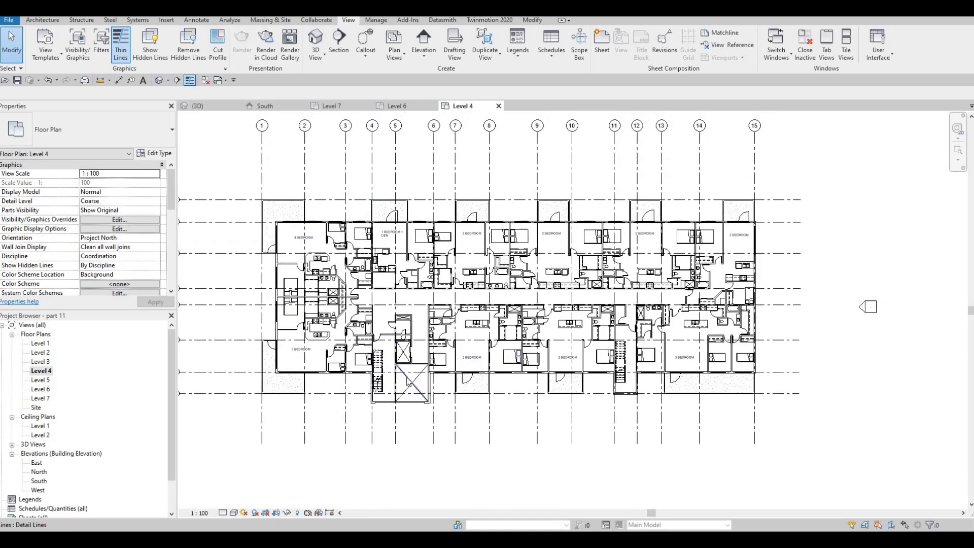
key("v")
key("g")
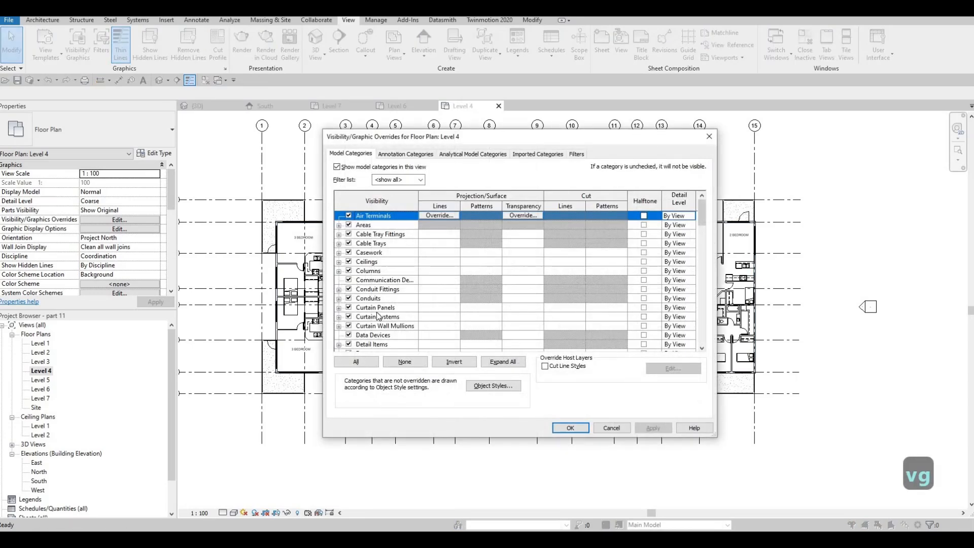
scroll(377, 315, "down", 5)
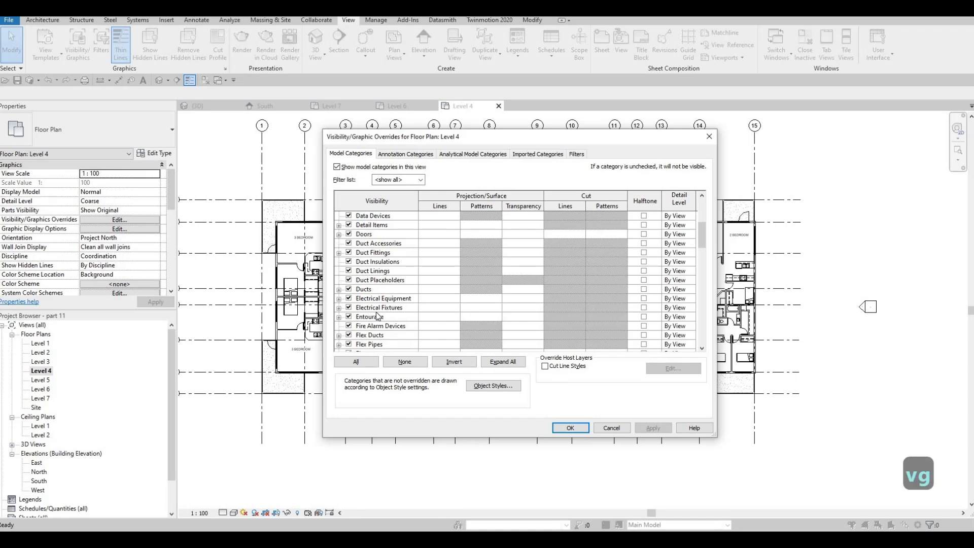
key("s")
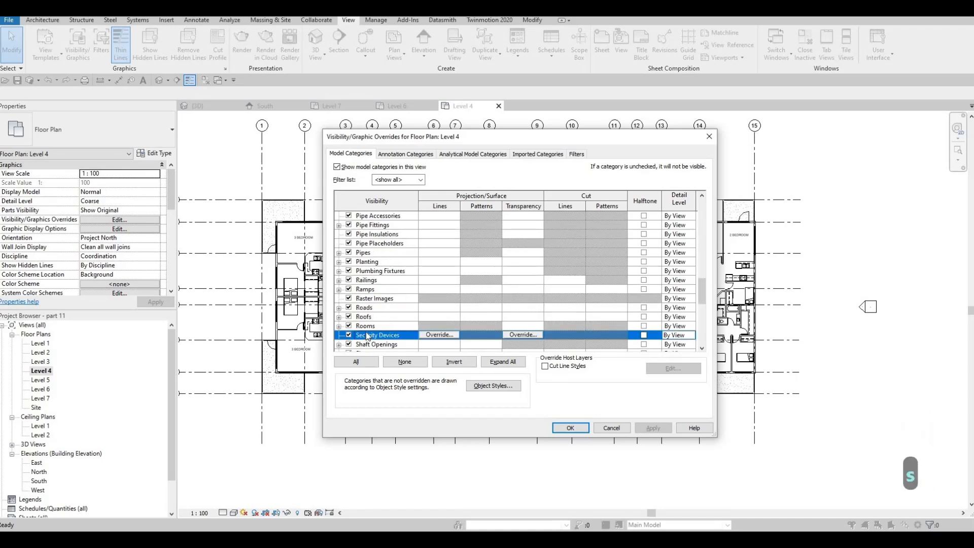
scroll(369, 335, "down", 5)
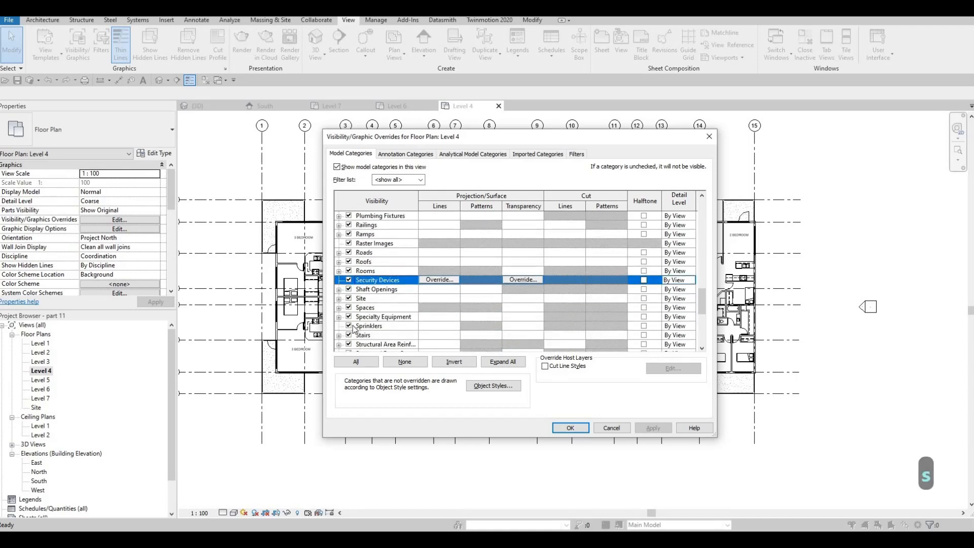
left_click(350, 326)
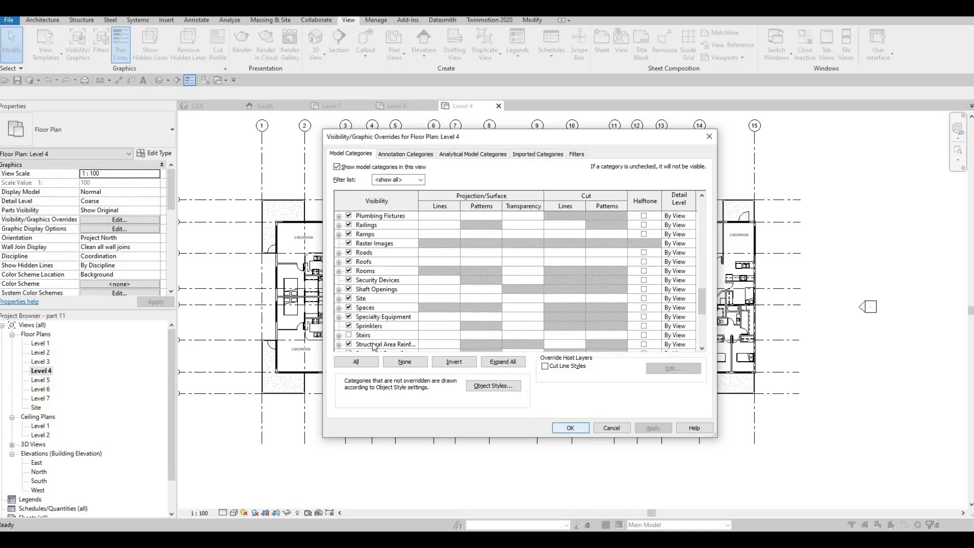
left_click(571, 429)
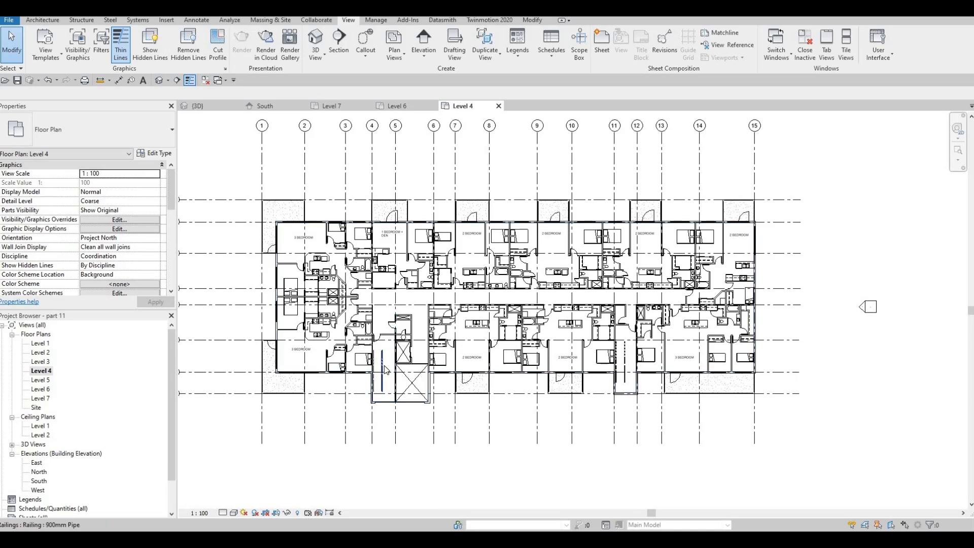
- Copy all building elements on the Level 4 plan and paste them aligned to the Level 5 and Level 6 floor plan views
middle_click_drag(419, 334, 420, 335)
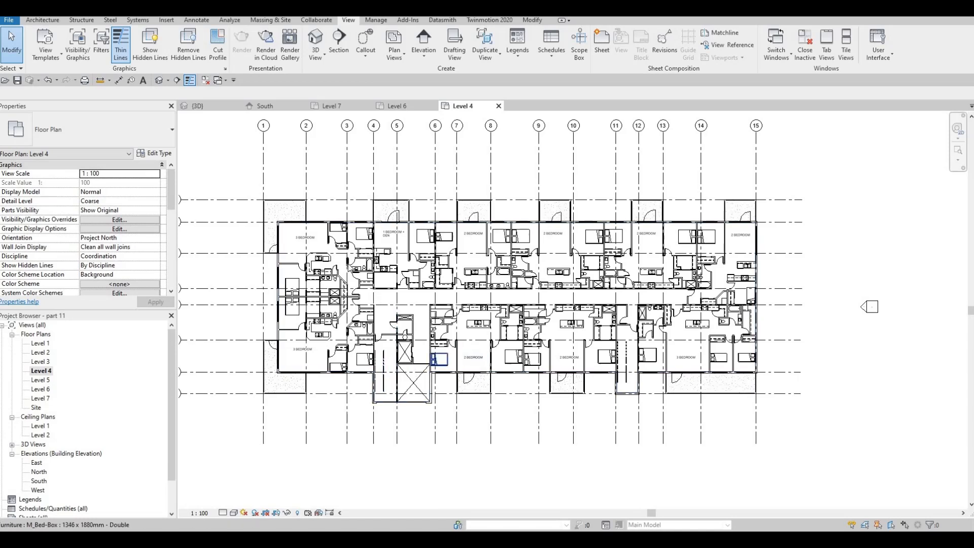
left_click_drag(238, 172, 782, 427)
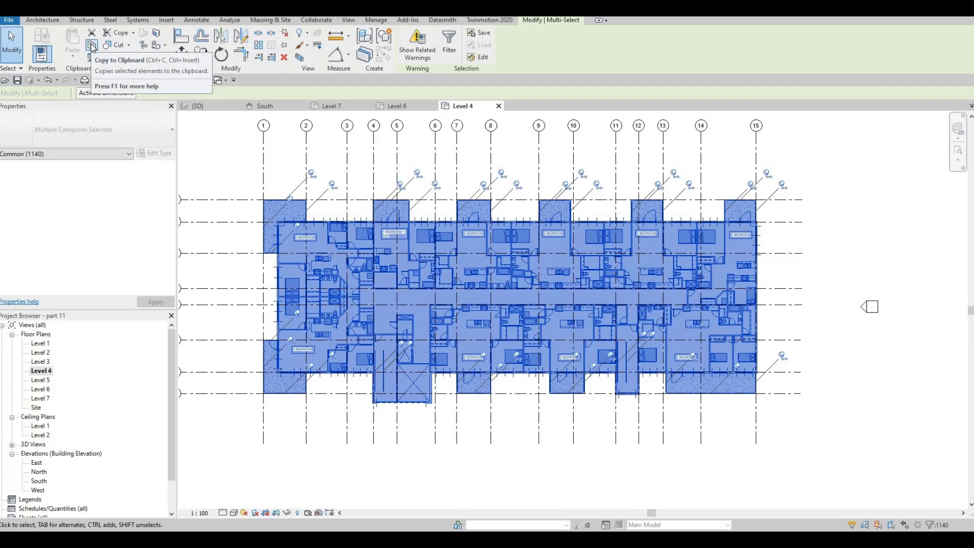
left_click(92, 46)
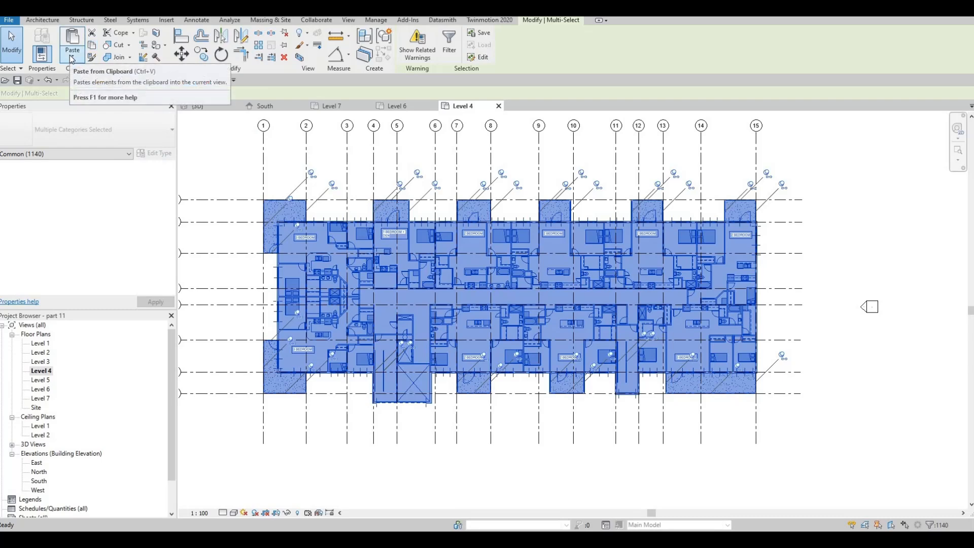
left_click(71, 60)
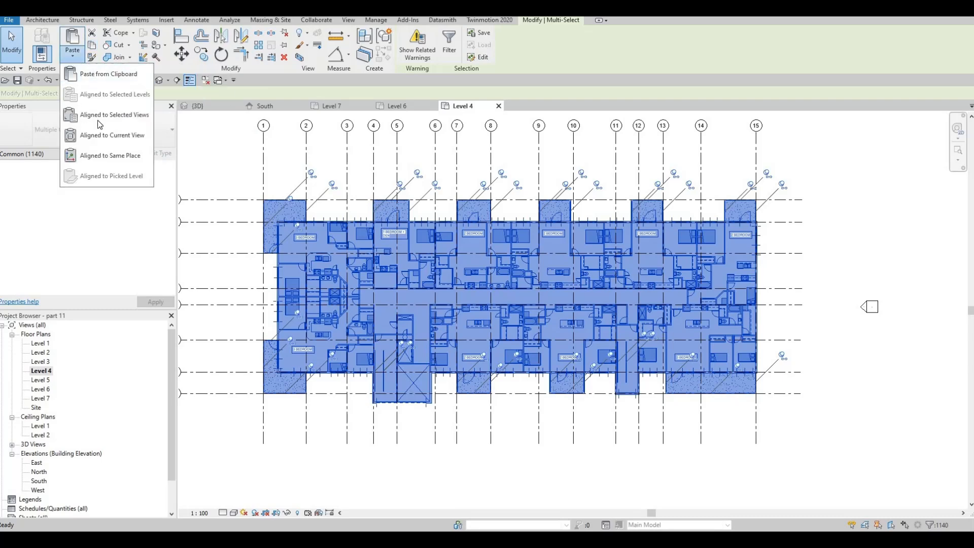
left_click(407, 243)
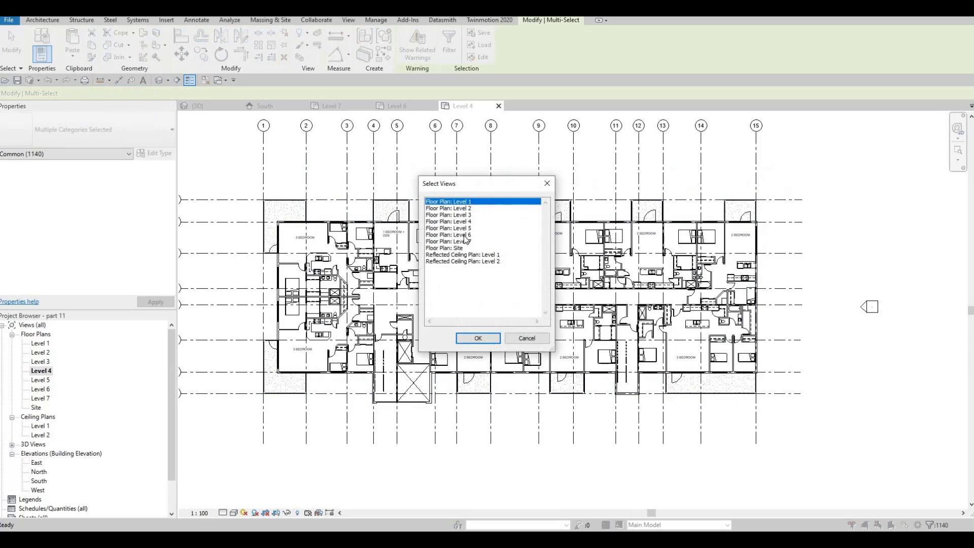
key("Down")
key("Down")
key("Down")
key("Down")
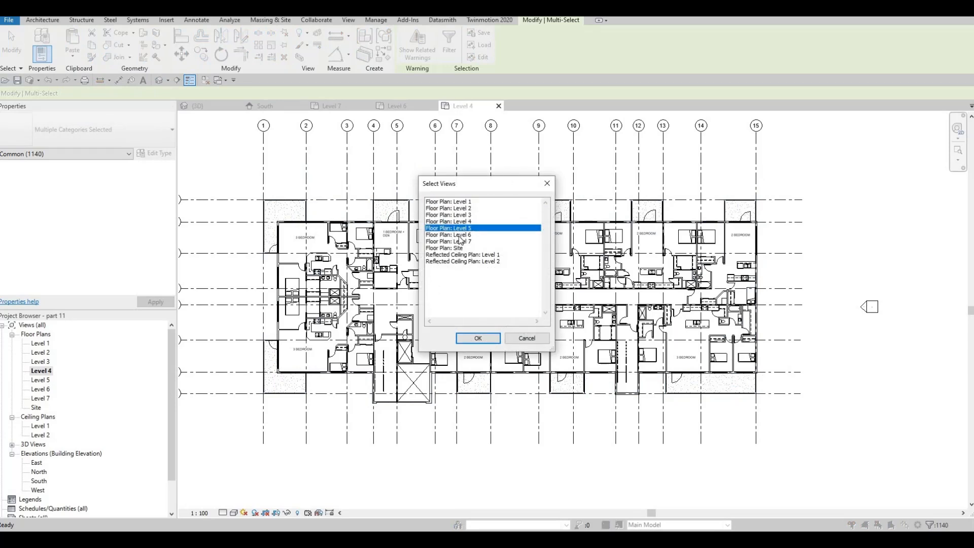
key("shift+Down")
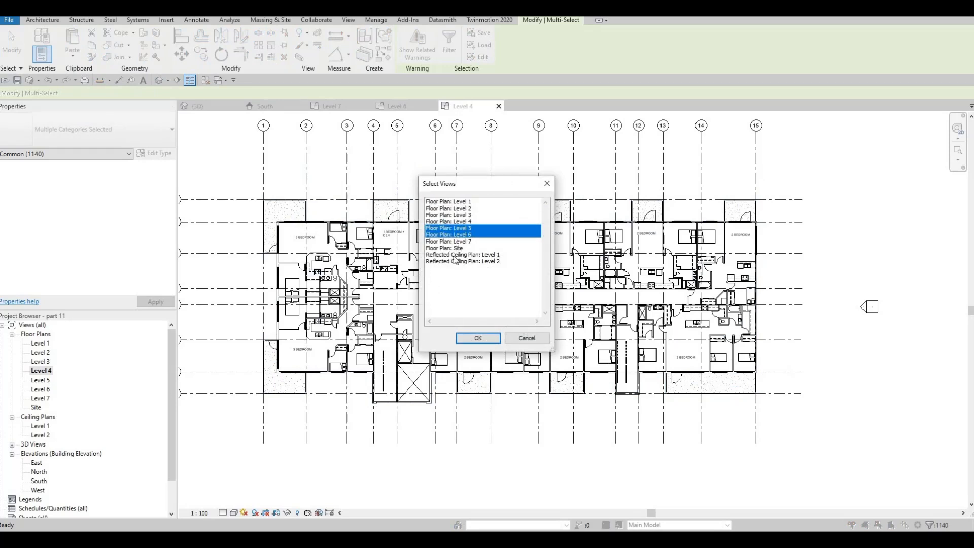
left_click(484, 338)
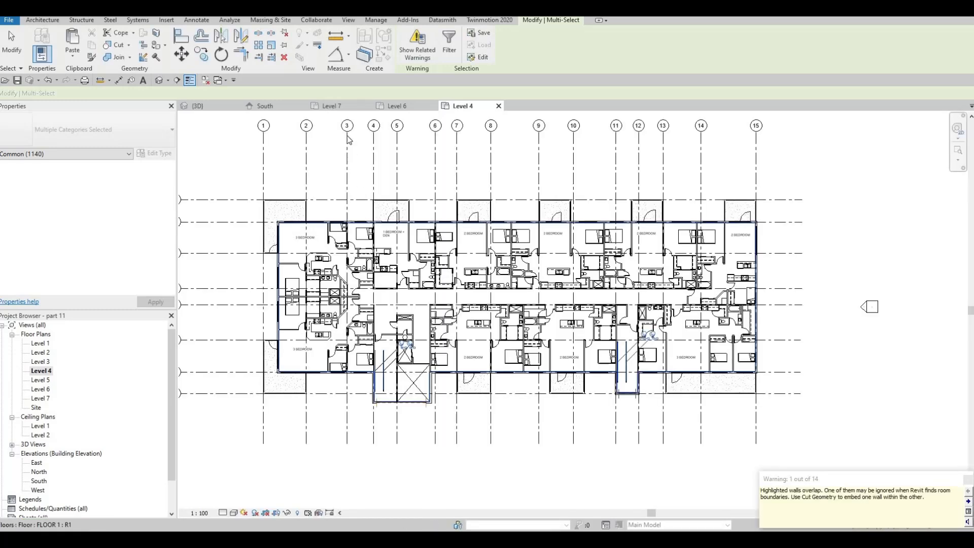
- Switch to the South elevation and delete the duplicate pasted curtain walls between grids 4 and 6 and between grids 11 and 12
left_click(332, 106)
left_click(286, 106)
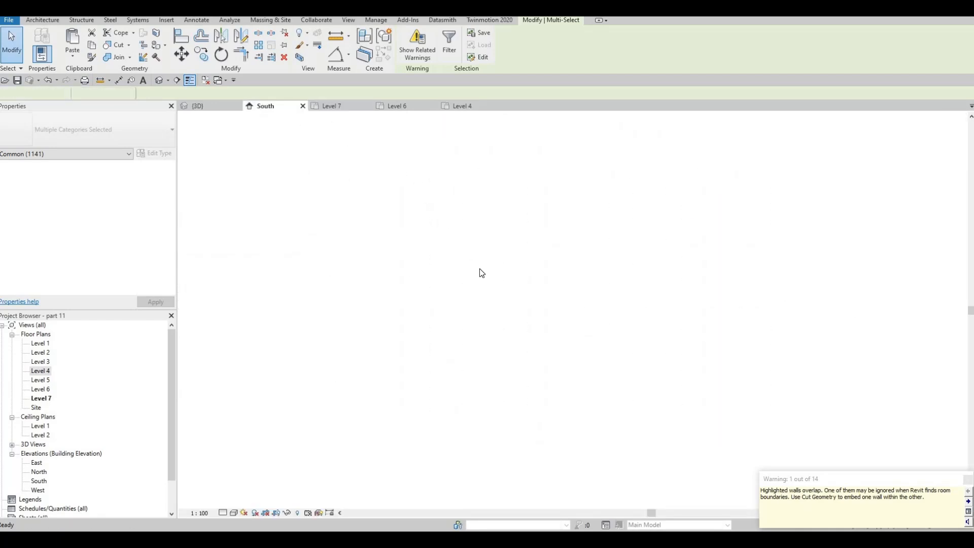
key("Escape")
key("Escape")
key("Escape")
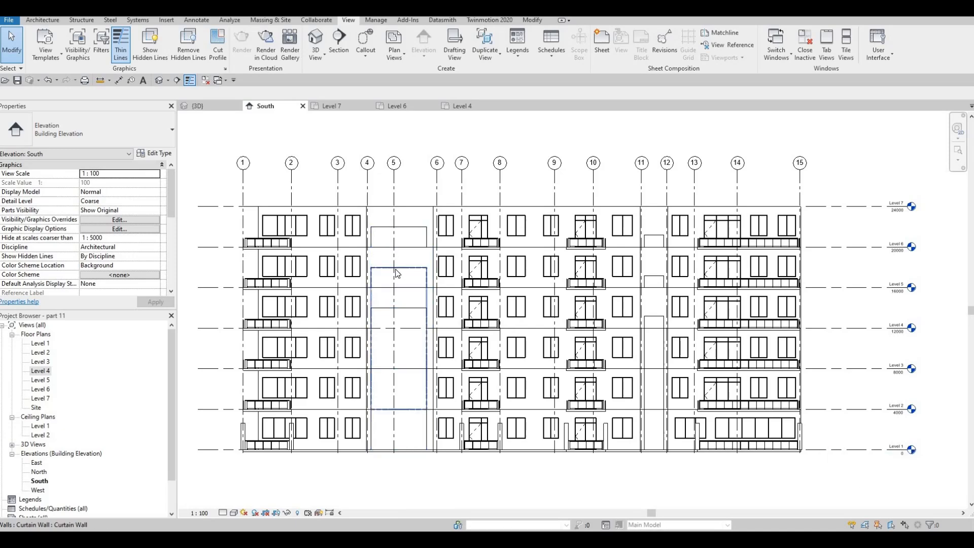
left_click(392, 269)
key("Delete")
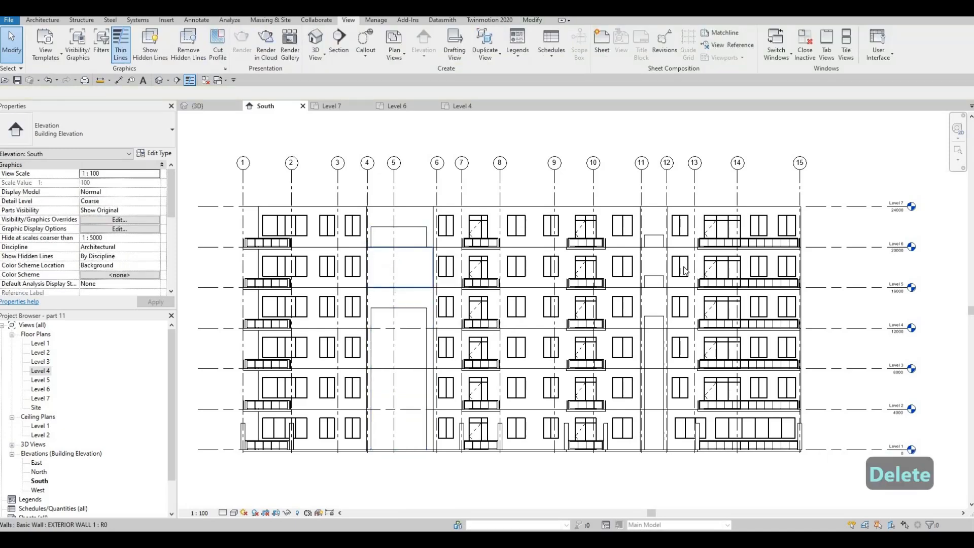
left_click(659, 259)
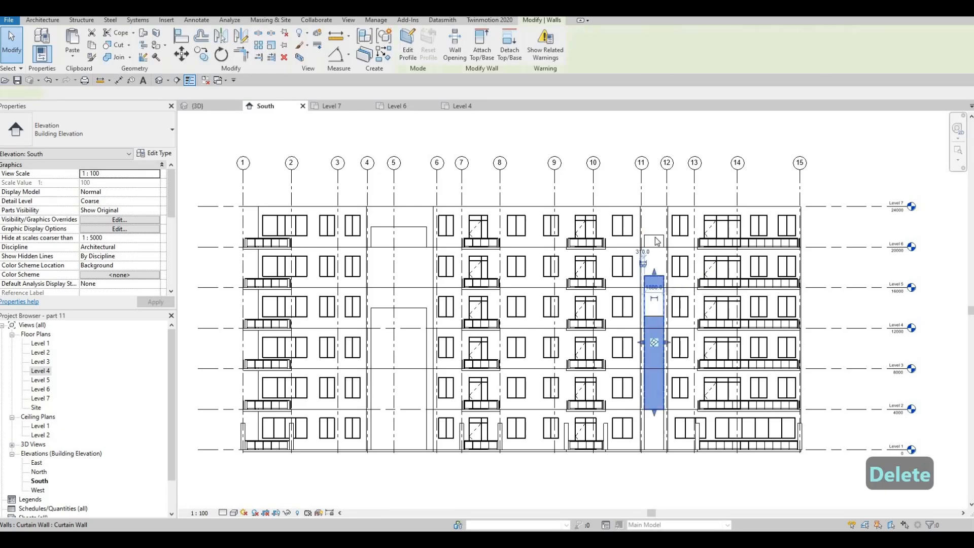
key("Delete")
key("Delete")
left_click(414, 230)
key("Delete")
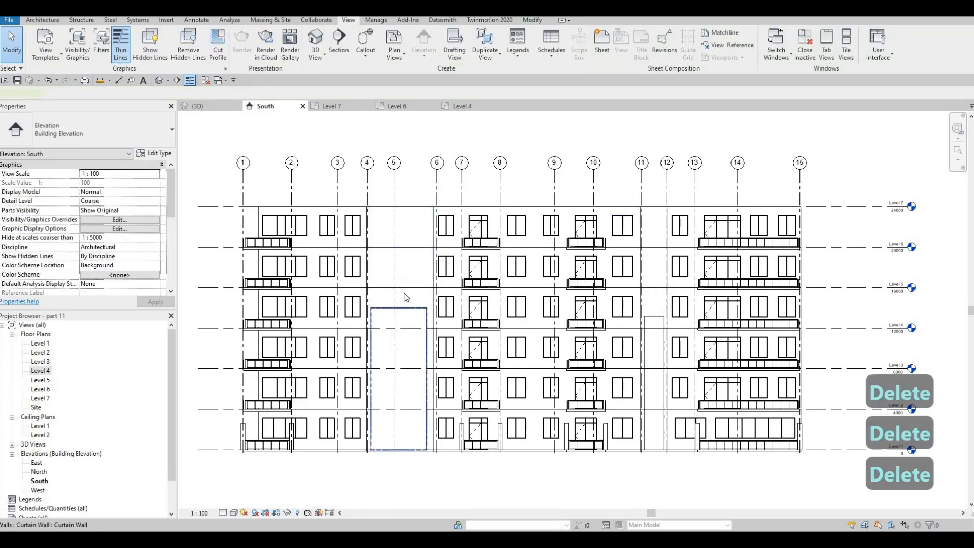
- Stretch the two original stairwell curtain walls upward to just below Level 7, between grids 4–6 and grids 11–12
left_click(400, 308)
left_click_drag(408, 219, 425, 236)
key("Escape")
key("Escape")
key("Escape")
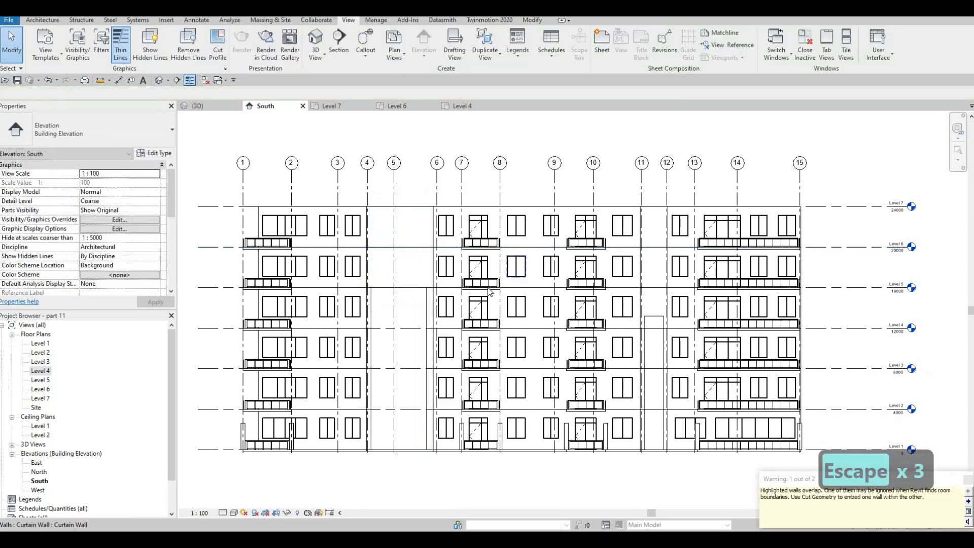
left_click(655, 323)
left_click_drag(654, 313, 654, 219)
key("Escape")
key("Escape")
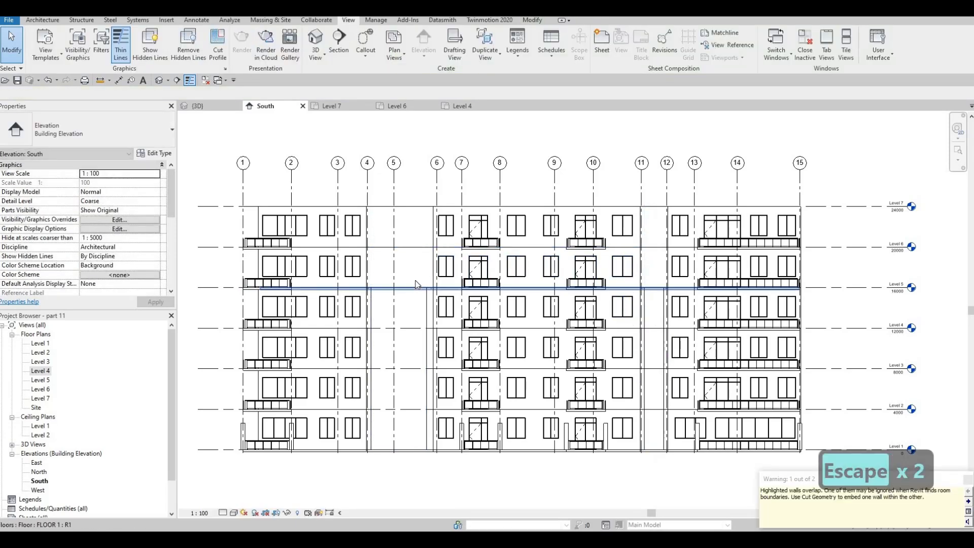
- Cut the Level 5 and Level 6 exterior walls with the two extended curtain walls using Cut Geometry
left_click(419, 221)
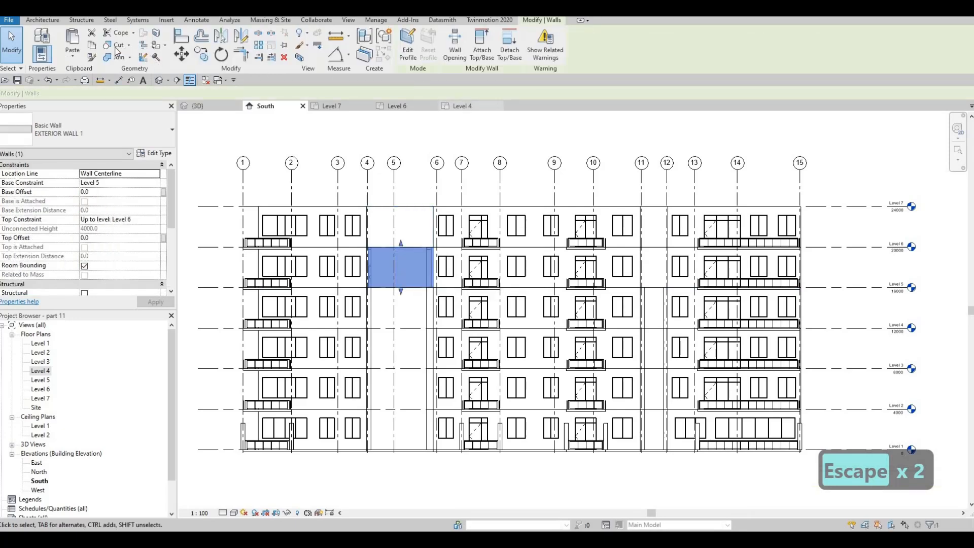
left_click(386, 173)
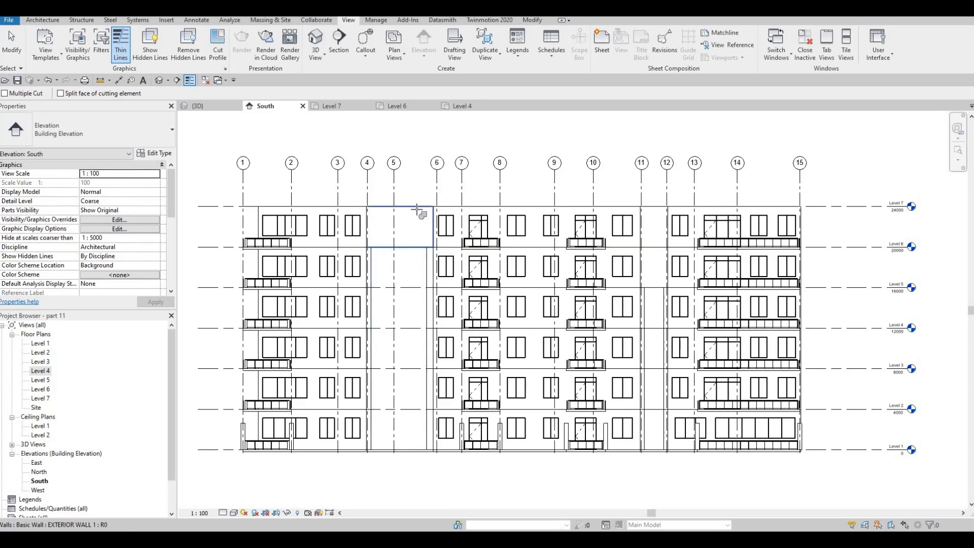
left_click(428, 226)
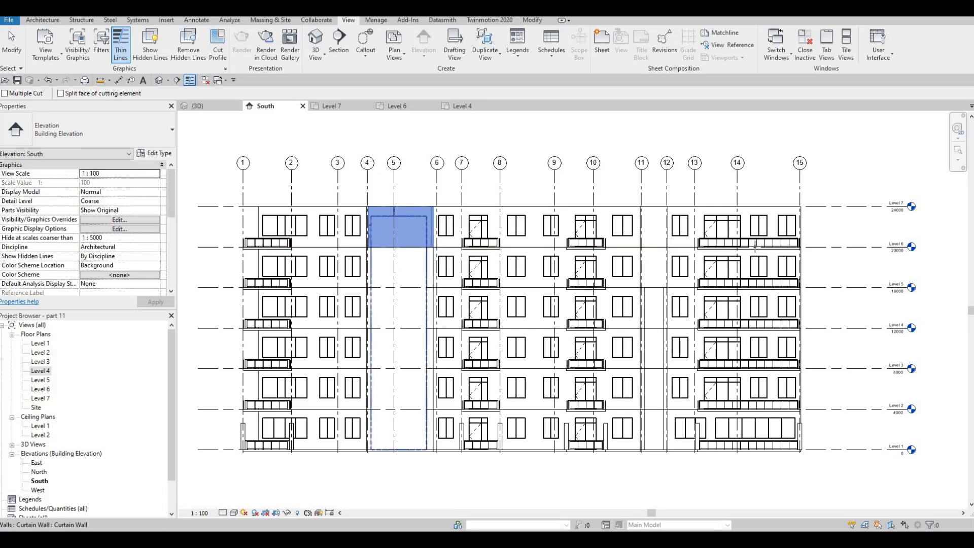
left_click(664, 233)
left_click(659, 254)
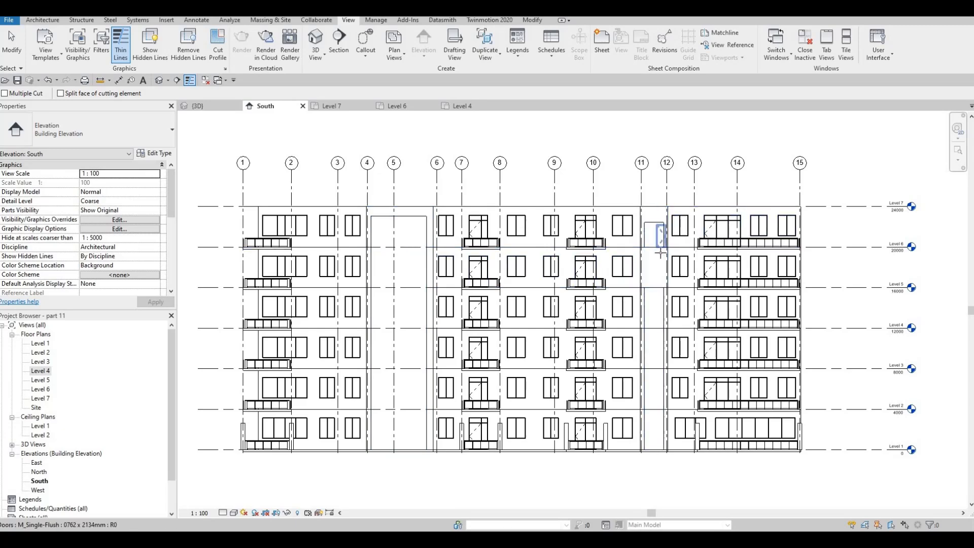
left_click(661, 263)
left_click(663, 264)
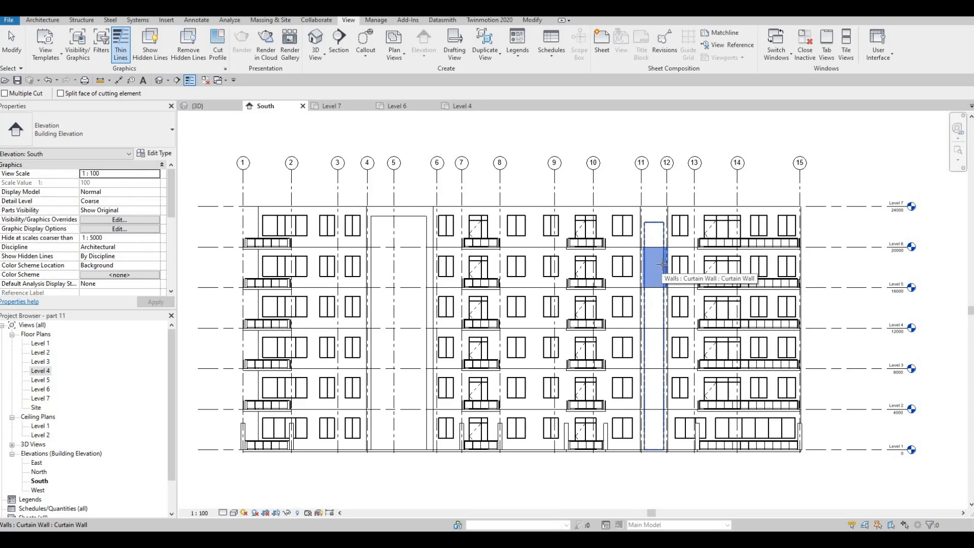
scroll(654, 259, "up", 5)
key("Escape")
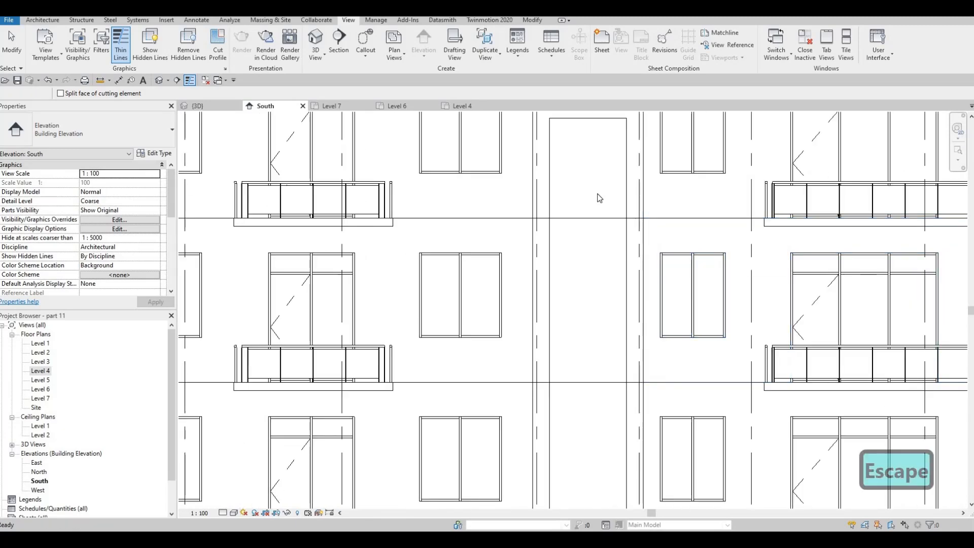
- In the 3D view, select the Level 4 stair and both its railings in the stairwell between grids 4 and 6
scroll(584, 228, "down", 1)
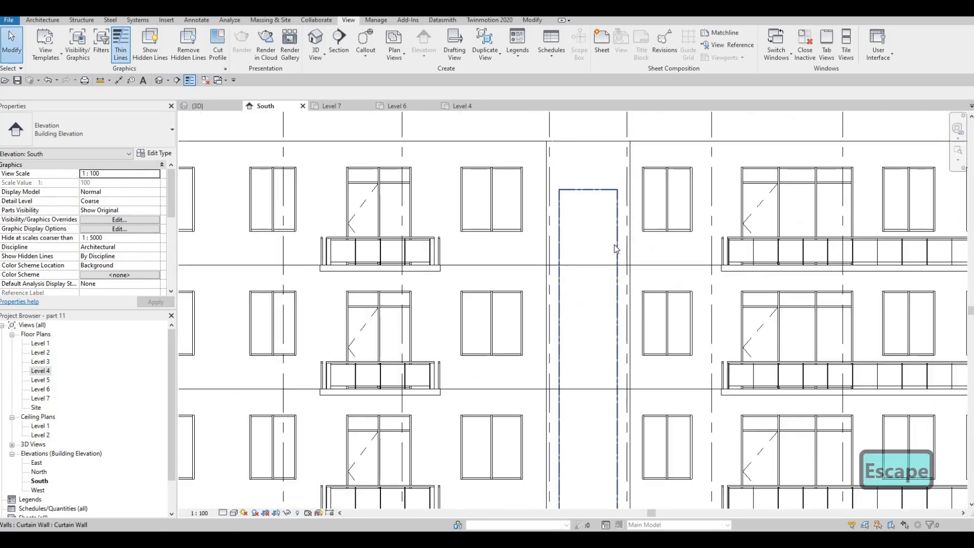
scroll(570, 250, "down", 5)
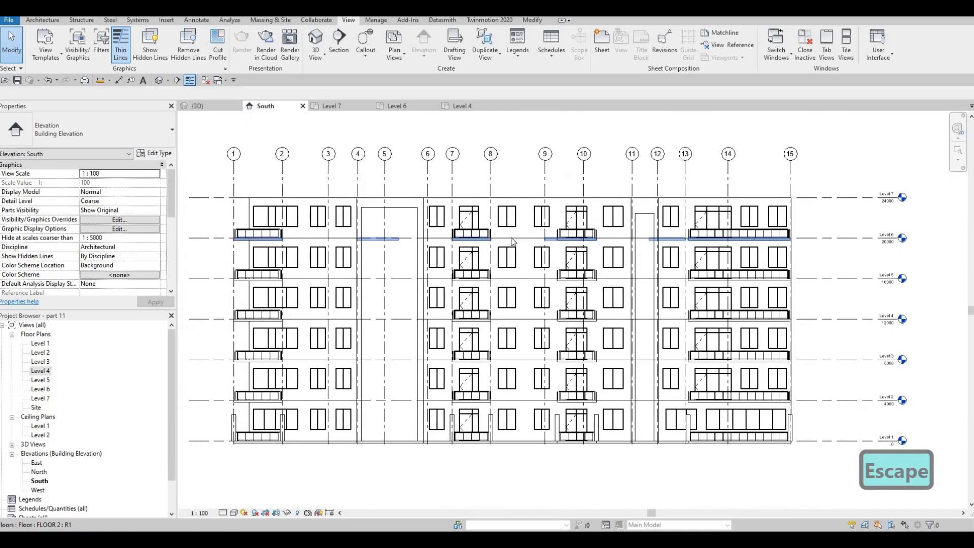
scroll(487, 249, "down", 3)
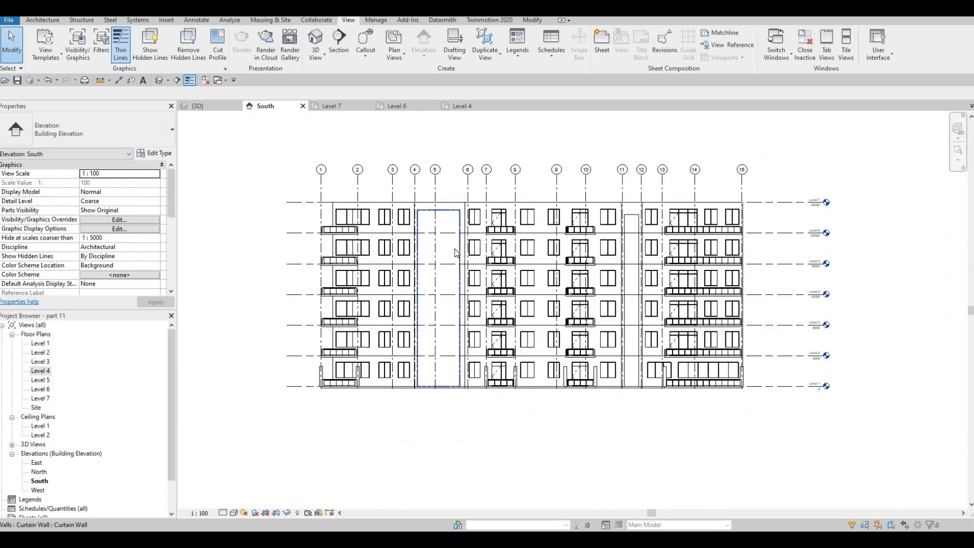
left_click(228, 107)
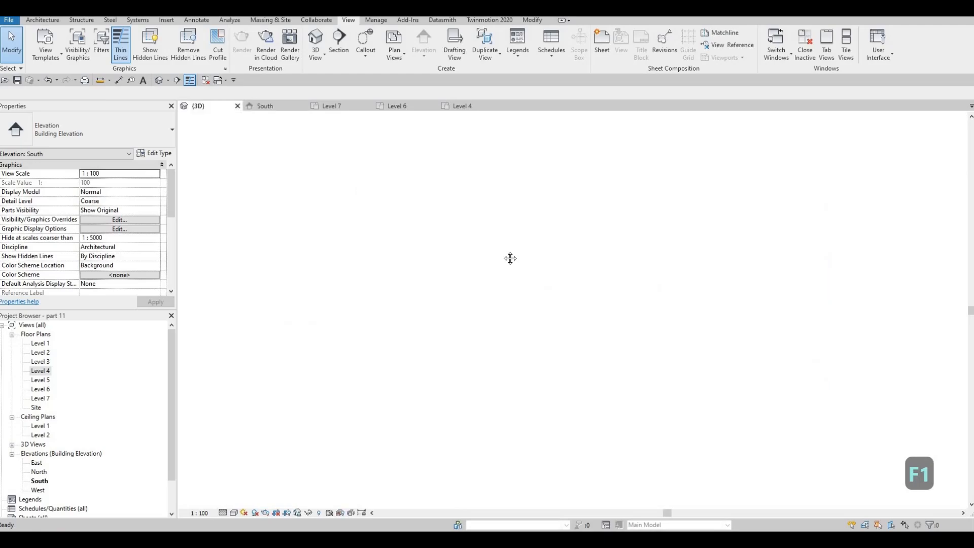
scroll(506, 274, "down", 4)
middle_click_drag(507, 274, 419, 250, "shift")
scroll(410, 256, "up", 5)
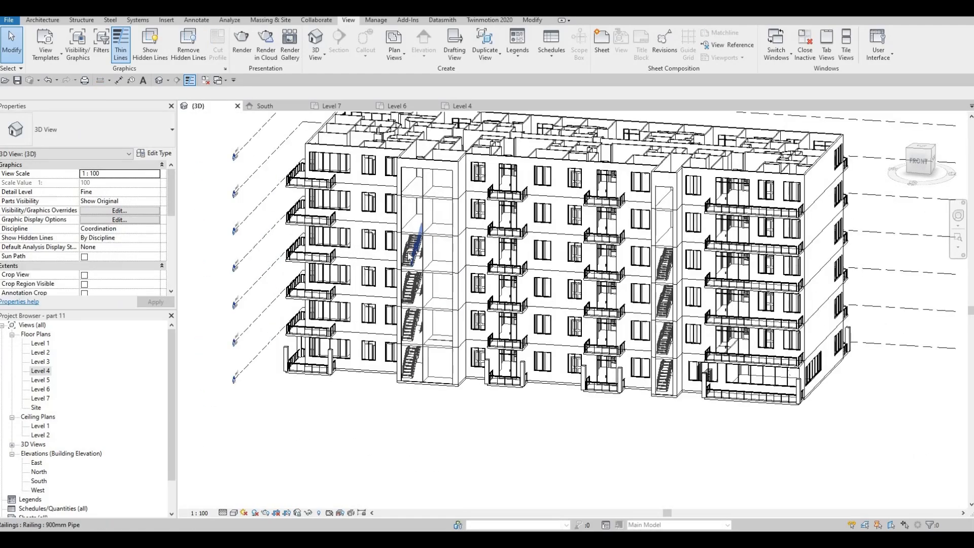
left_click(397, 245)
scroll(397, 245, "up", 2)
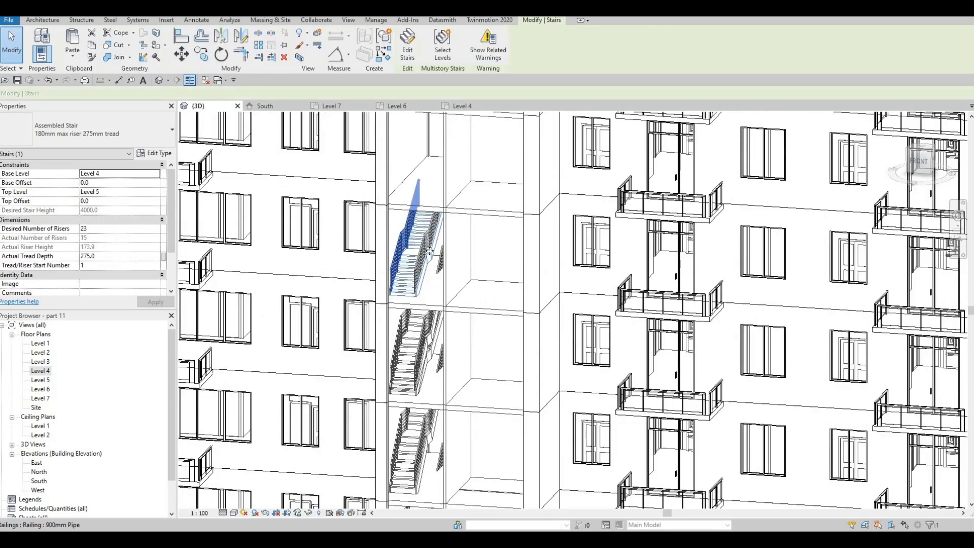
left_click(423, 251, "ctrl")
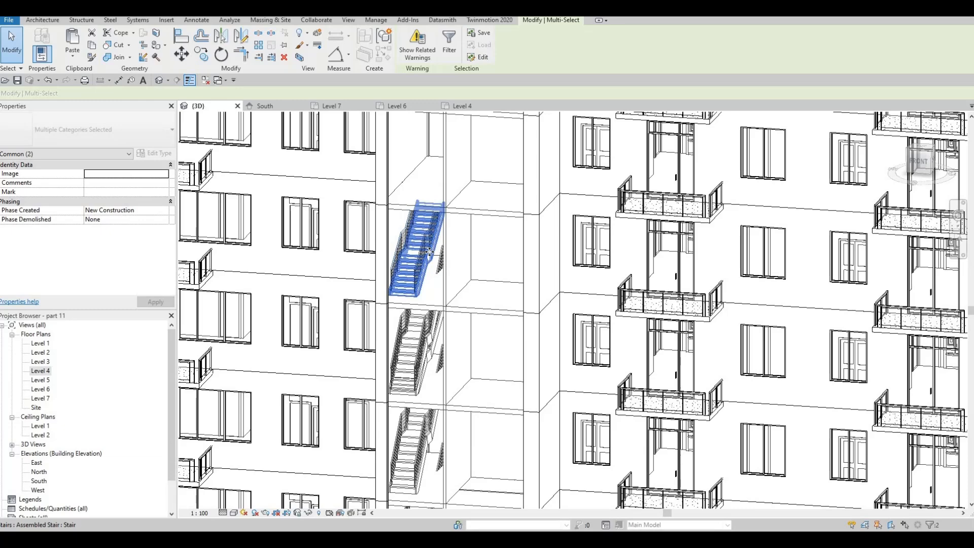
middle_click_drag(429, 251, 428, 254, "shift")
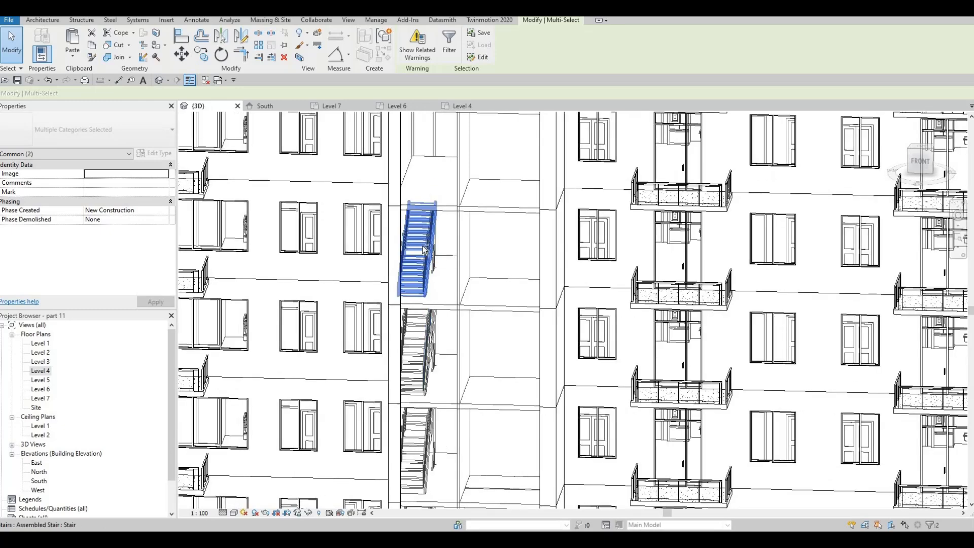
scroll(418, 254, "up", 5)
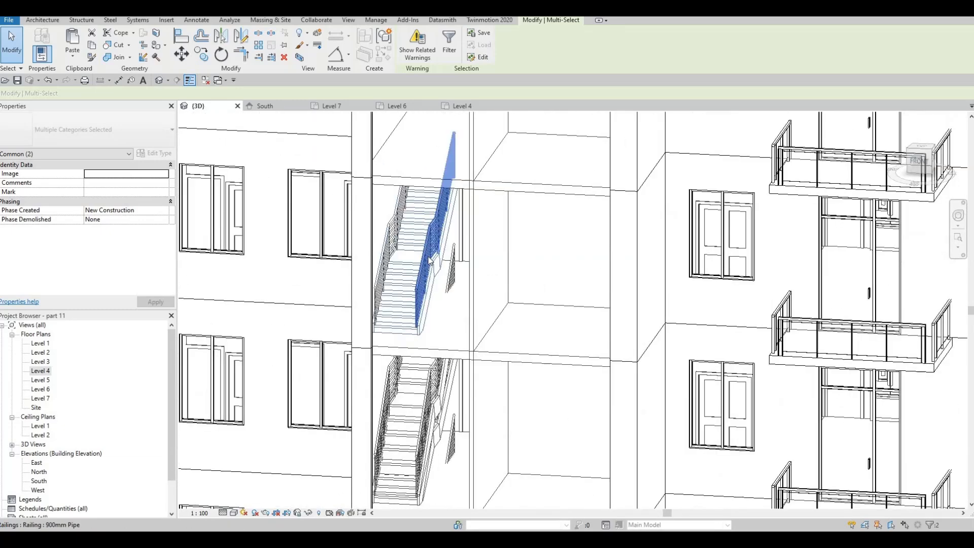
left_click(392, 237, "ctrl")
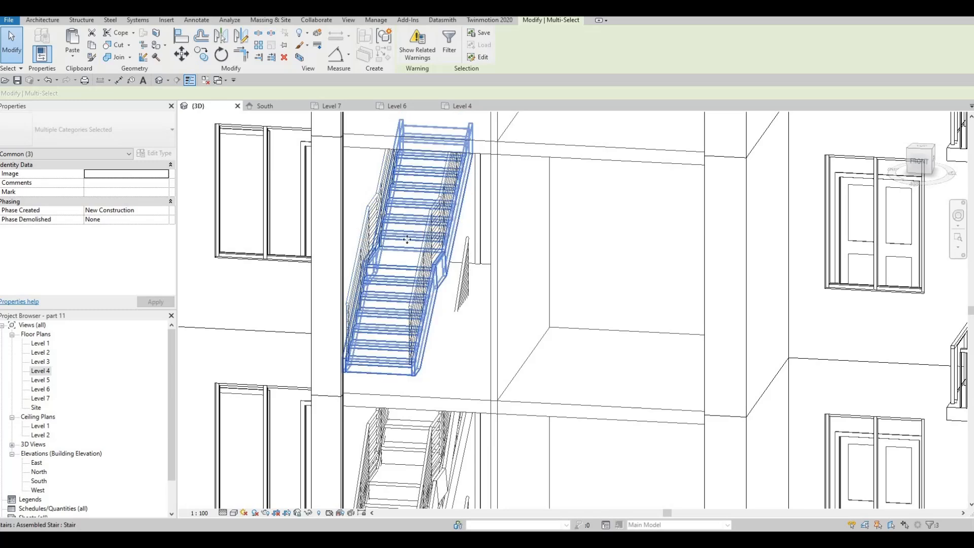
- Add the Level 4 stair and both its railings in the stairwell between grids 11 and 12 to the selection
scroll(407, 239, "down", 4)
scroll(413, 233, "up", 5)
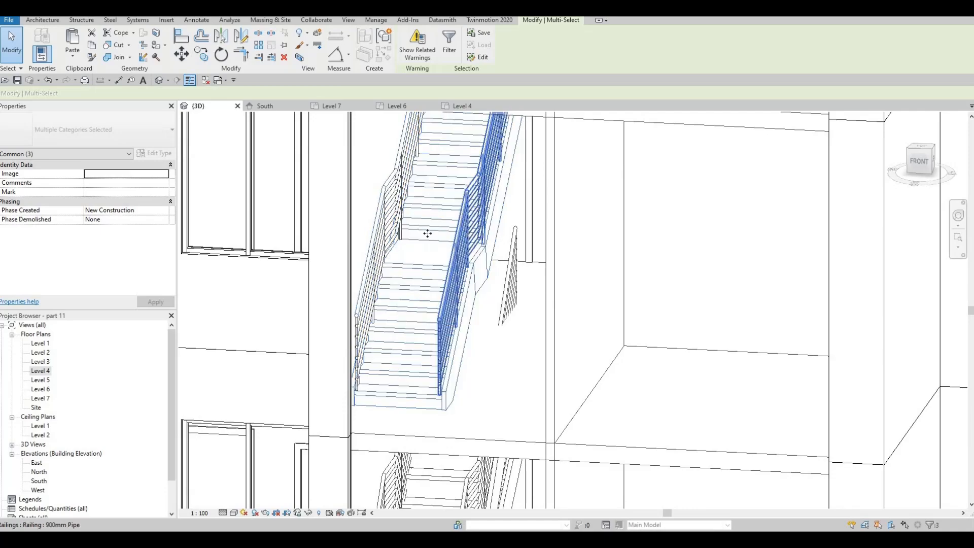
scroll(426, 233, "down", 4)
scroll(442, 234, "down", 3)
middle_click_drag(579, 256, 396, 246)
scroll(609, 233, "up", 4)
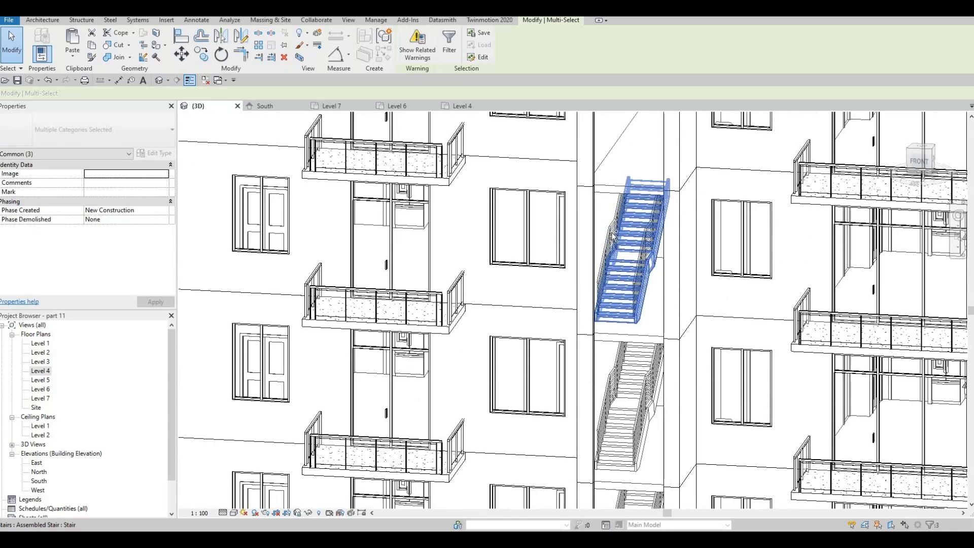
left_click(651, 230, "ctrl")
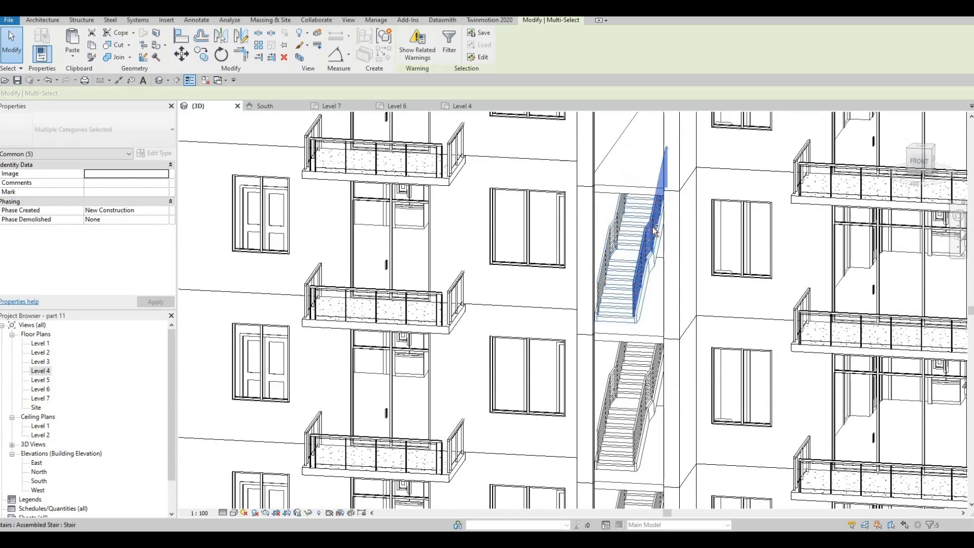
left_click(622, 220, "ctrl")
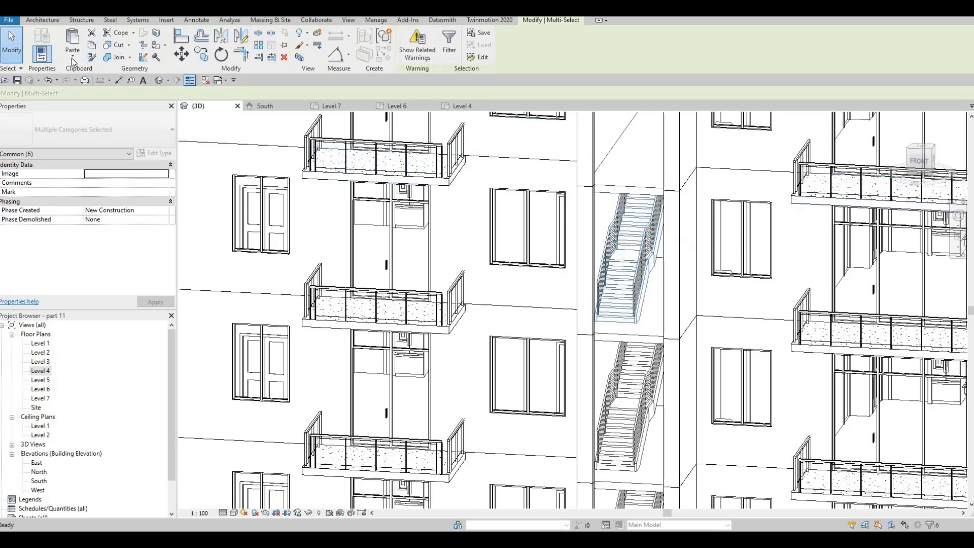
- Copy the selected stairs and railings and paste them aligned to Level 5 and Level 6
left_click(73, 55)
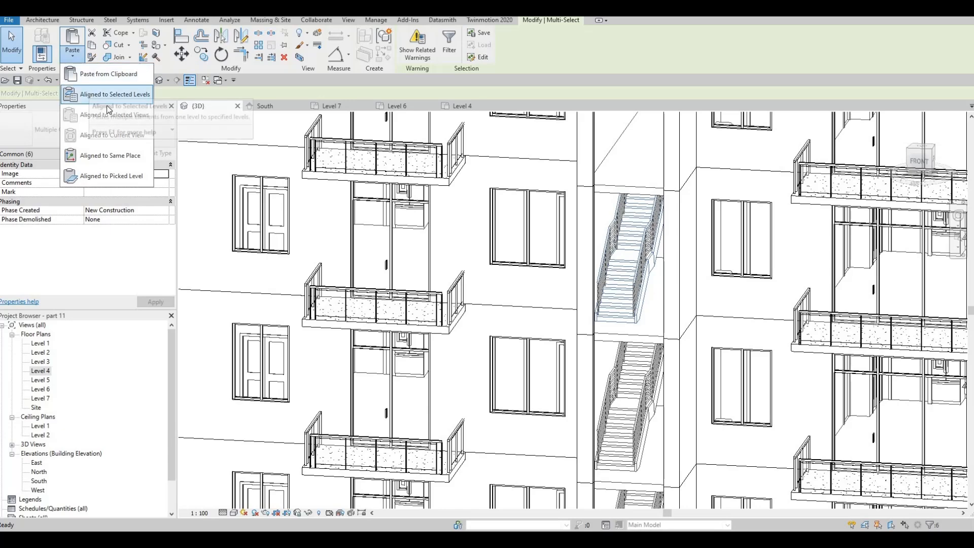
left_click(91, 95)
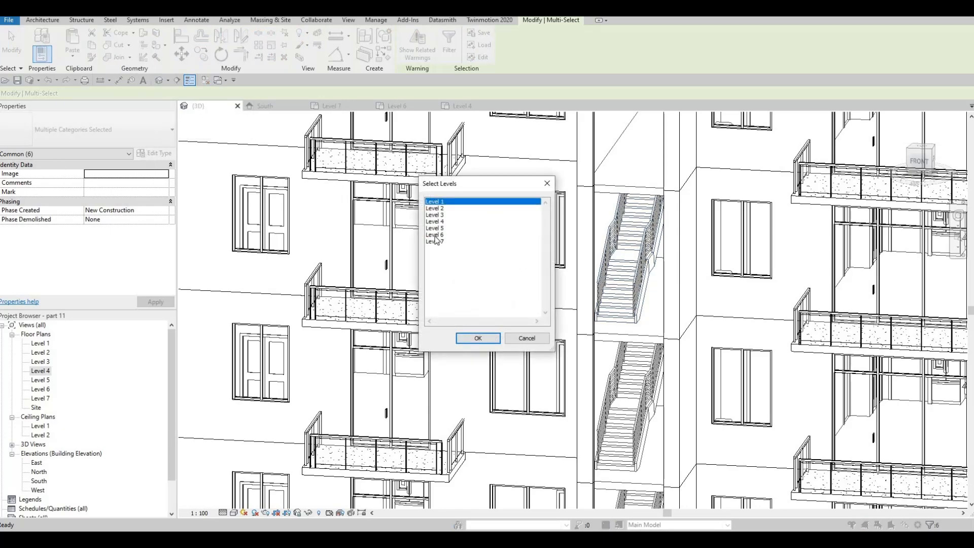
left_click(435, 229)
left_click(434, 235, "ctrl")
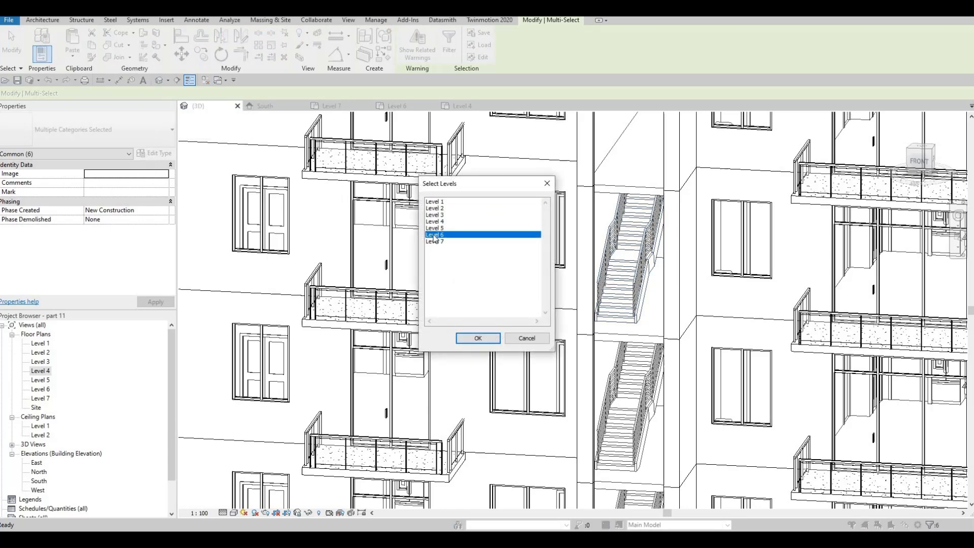
left_click(478, 338)
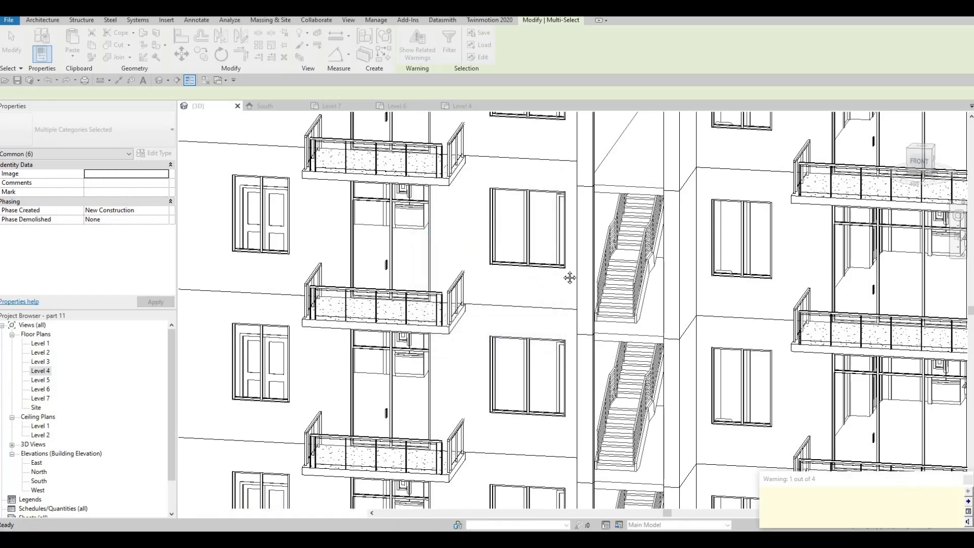
scroll(580, 268, "down", 1)
middle_click_drag(652, 238, 651, 314)
scroll(651, 314, "down", 3)
key("Escape")
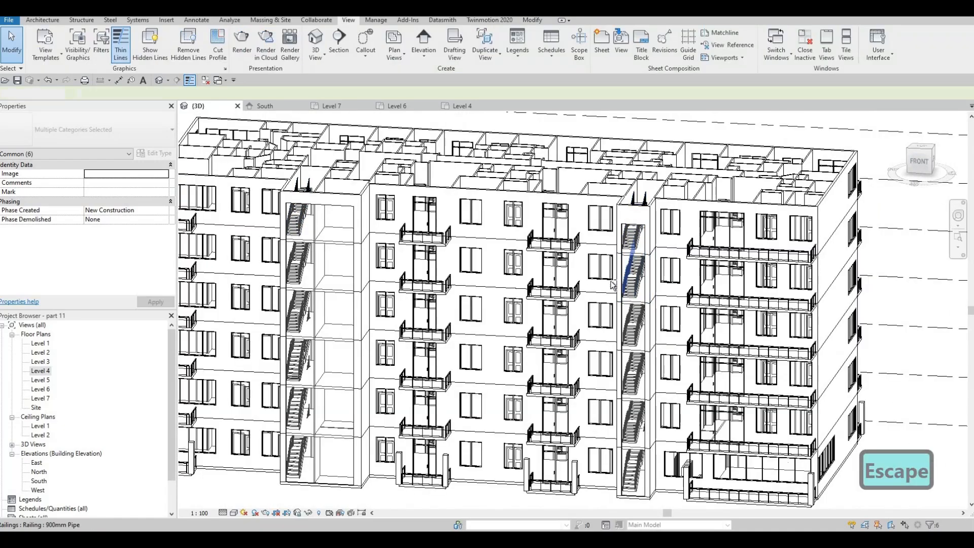
- Examine the pasted stairs and the curtain walls of both stairwells in the 3D view
middle_click_drag(629, 224, 588, 213, "shift")
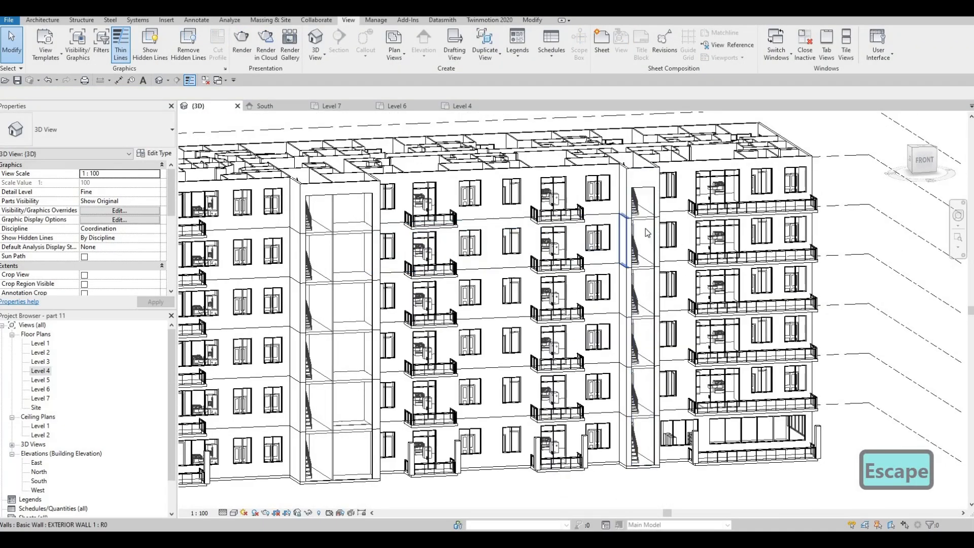
middle_click_drag(646, 232, 640, 225, "shift")
middle_click_drag(353, 294, 337, 242, "shift")
scroll(294, 232, "up", 3)
middle_click_drag(382, 202, 442, 177)
middle_click_drag(435, 309, 436, 326, "shift")
middle_click_drag(399, 278, 394, 243, "shift")
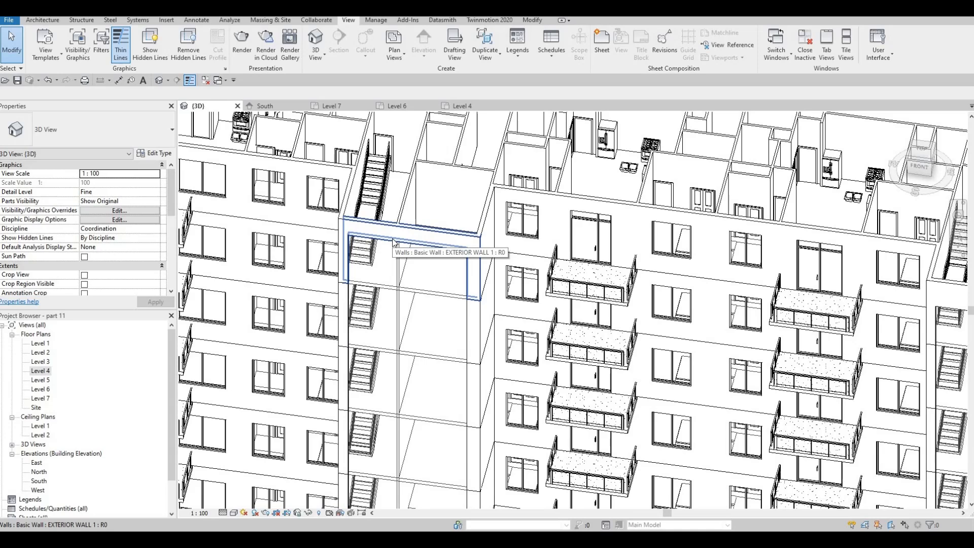
key("Tab")
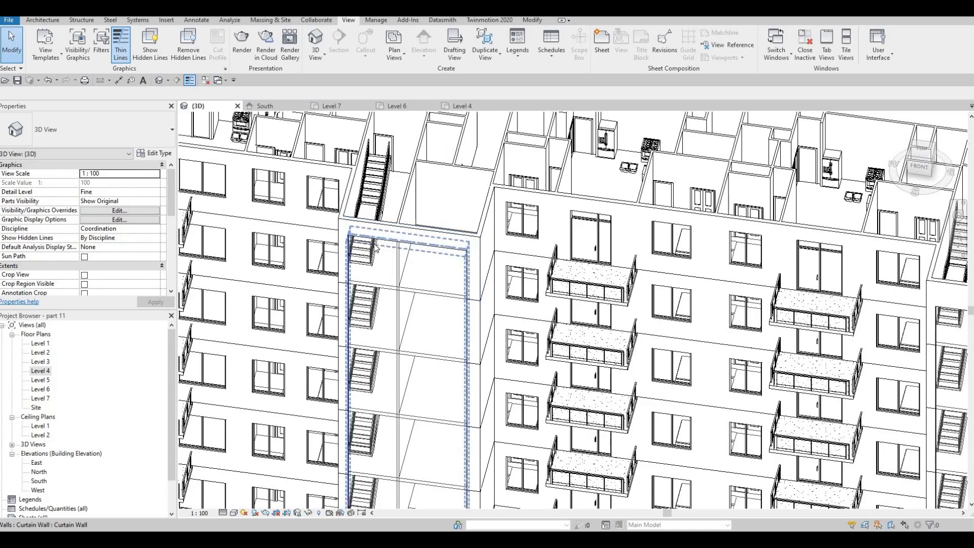
left_click(43, 20)
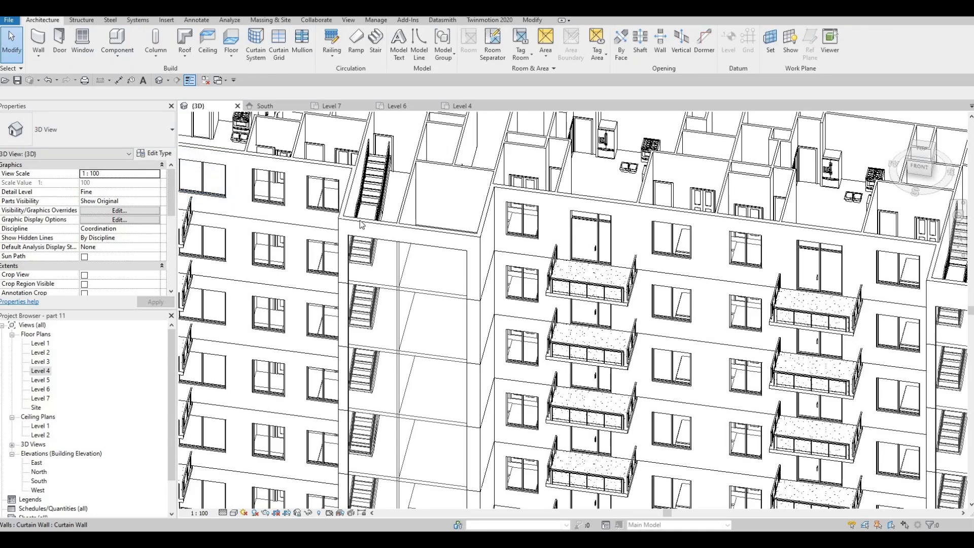
left_click(379, 256)
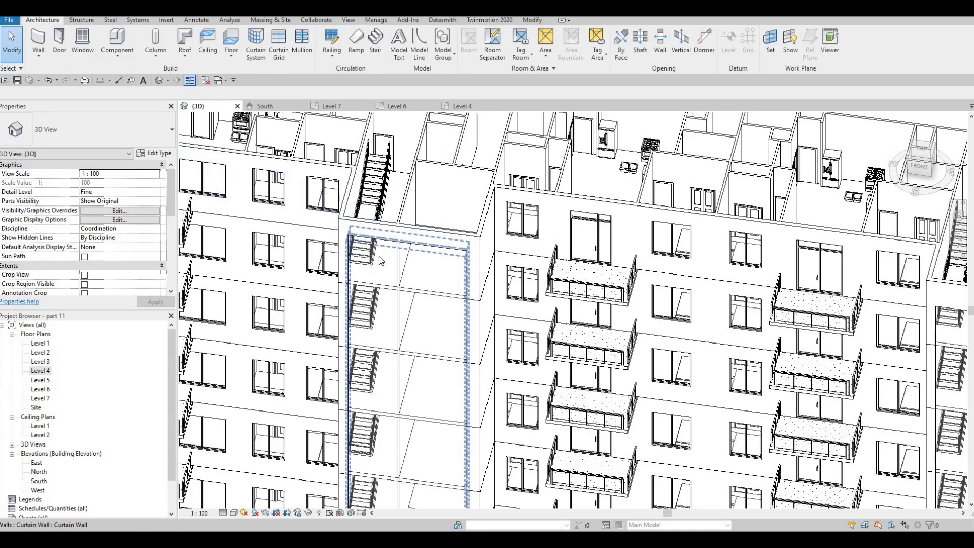
key("F1")
key("F1")
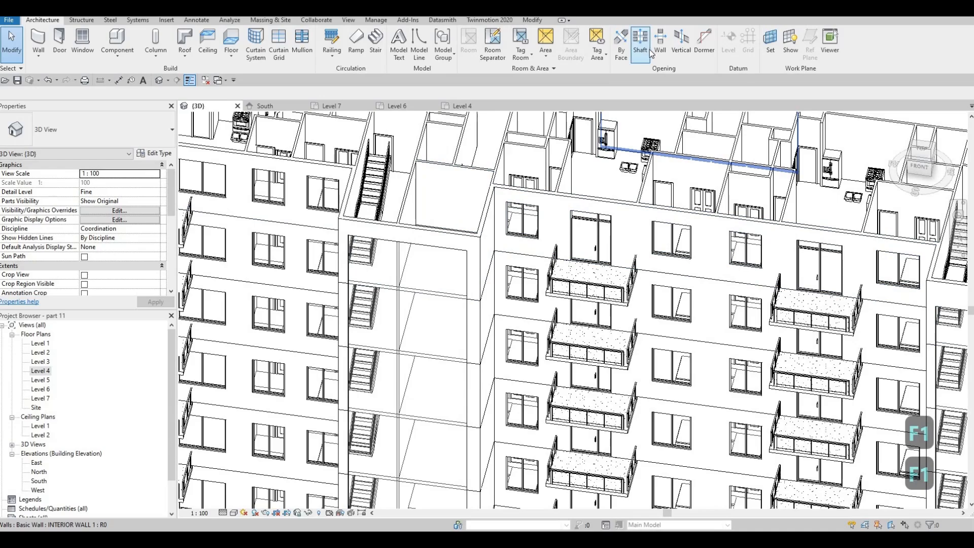
- Select the Level 6 floor and check from above how it covers the stairwell and elevator areas
middle_click_drag(574, 349, 414, 320, "shift")
middle_click_drag(490, 253, 483, 244, "shift")
left_click(415, 260)
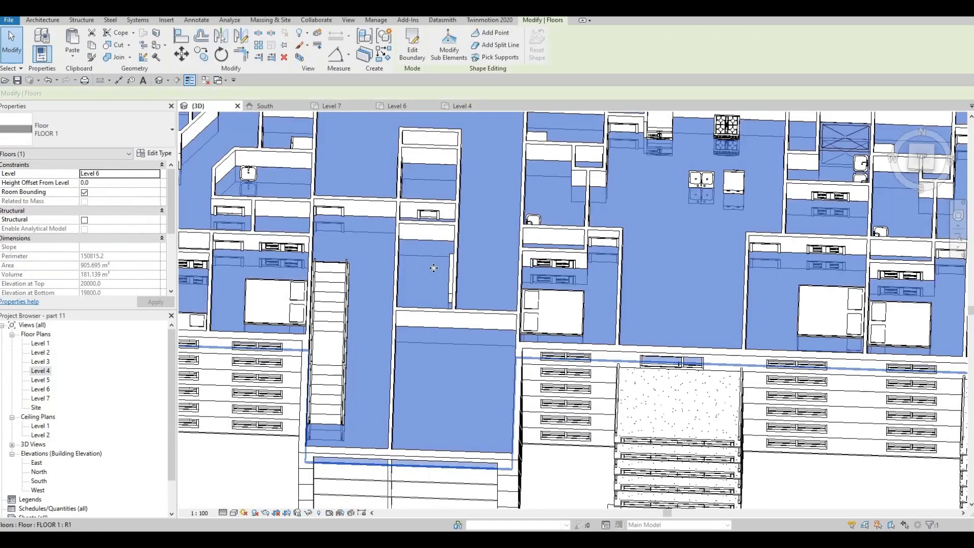
middle_click_drag(480, 298, 561, 258, "shift")
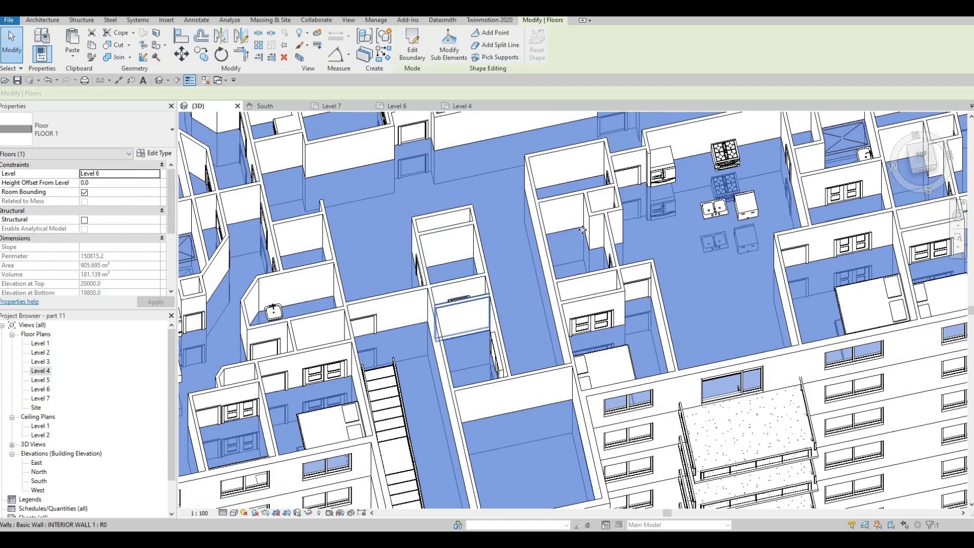
scroll(534, 300, "down", 6)
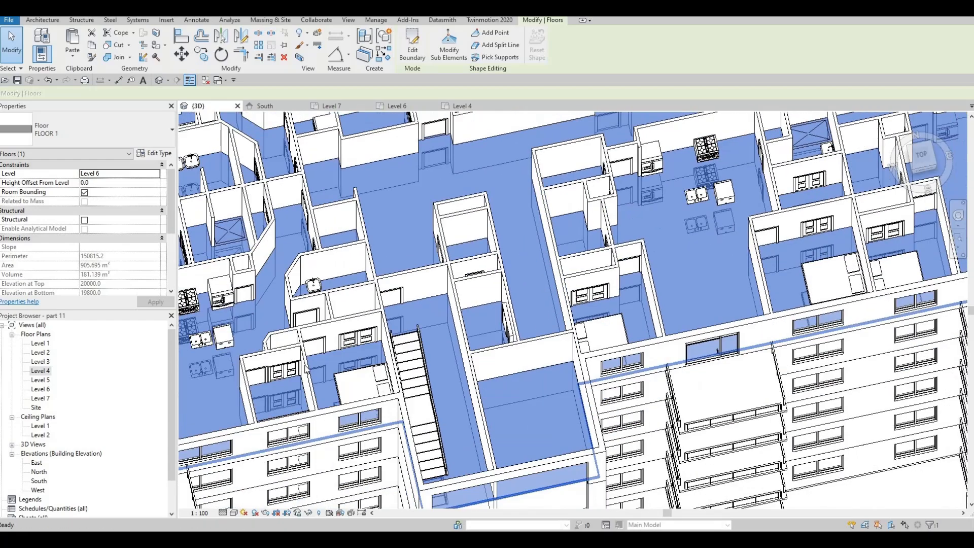
key("Escape")
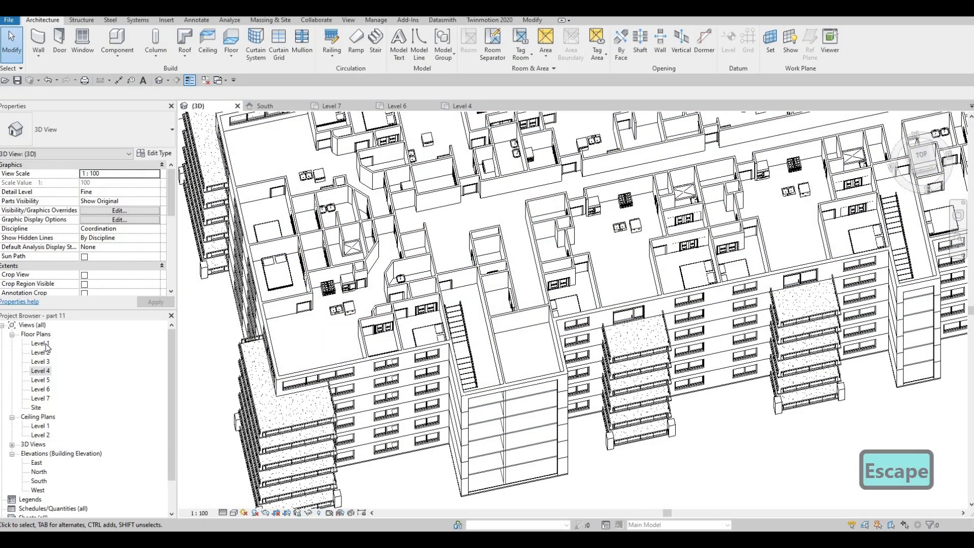
- On the Level 1 plan, sketch a rectangular shaft opening around the elevator beside the lobby and finish the sketch
double_click(45, 344)
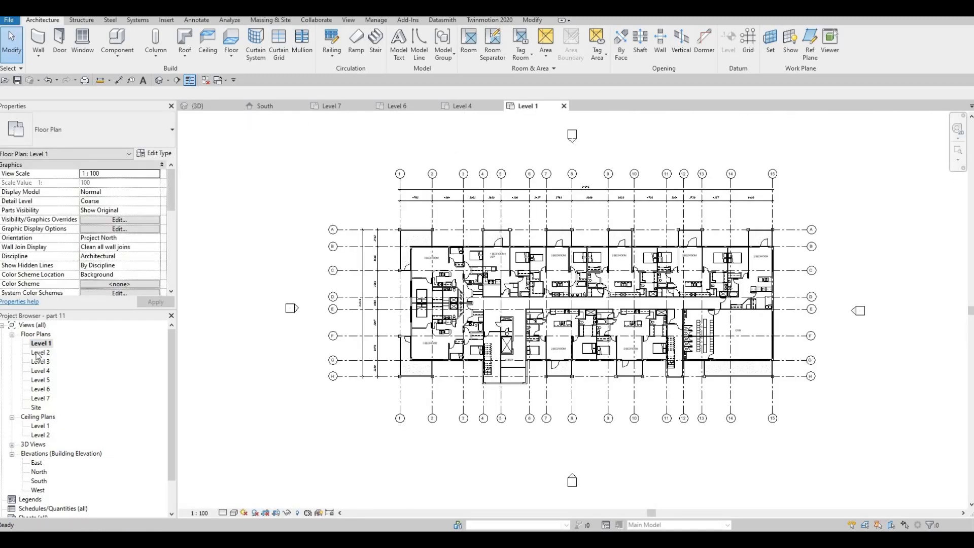
scroll(505, 347, "up", 6)
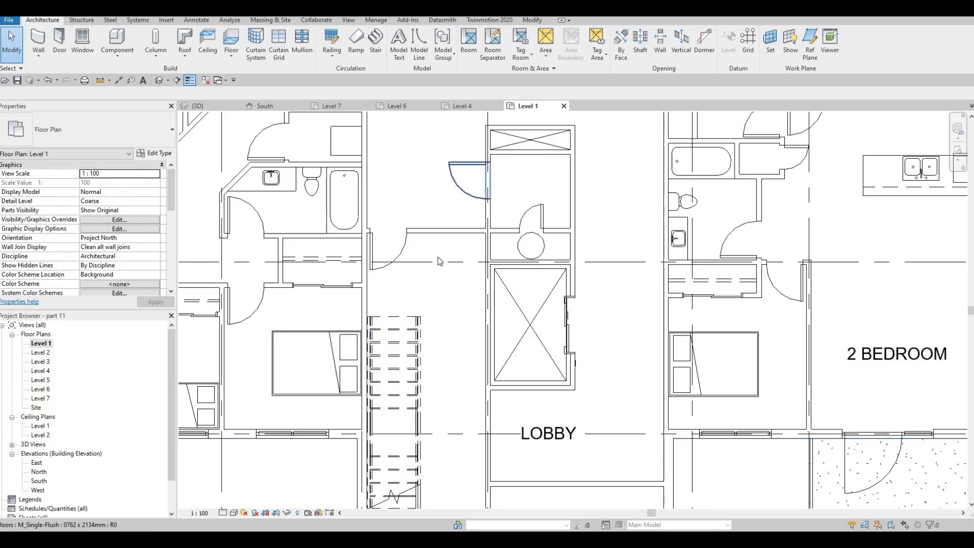
scroll(401, 340, "down", 3)
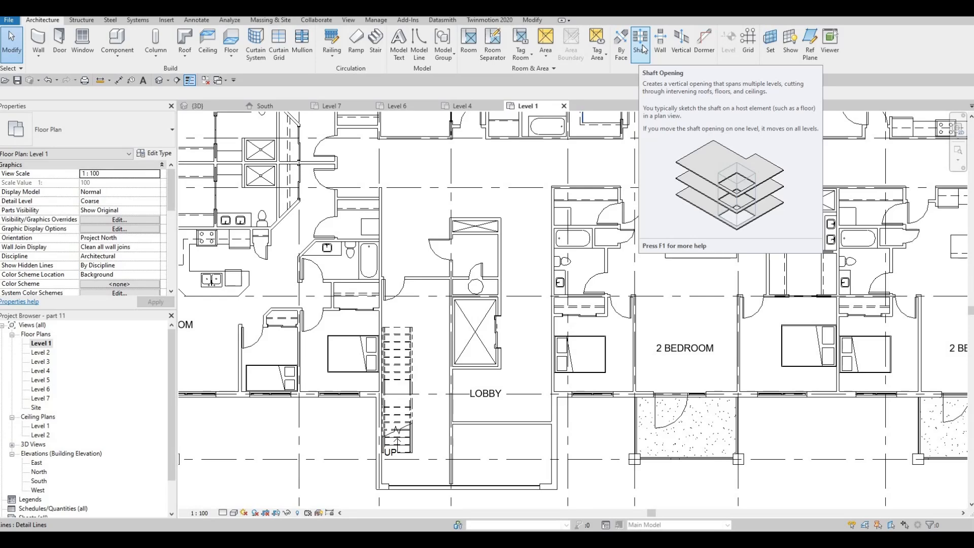
left_click(640, 45)
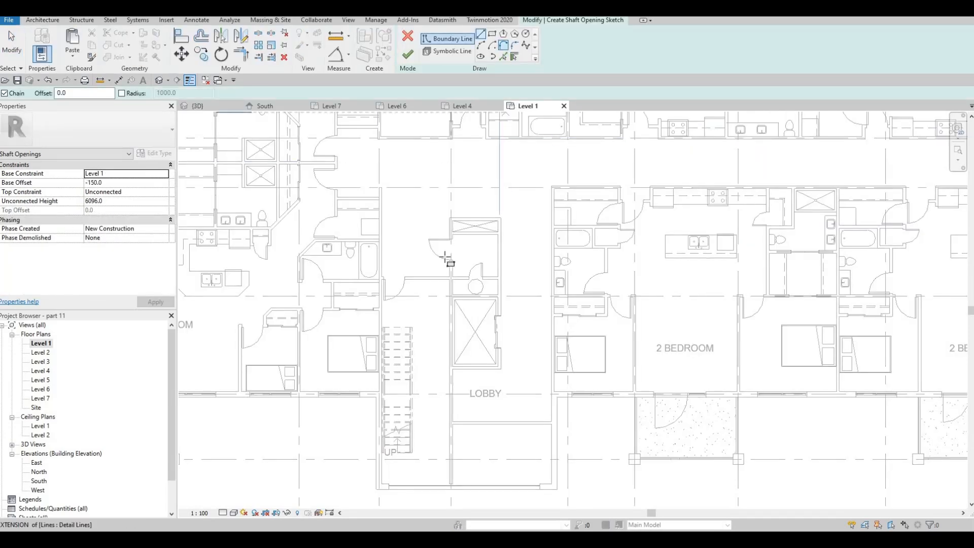
left_click(496, 364)
scroll(454, 300, "up", 5)
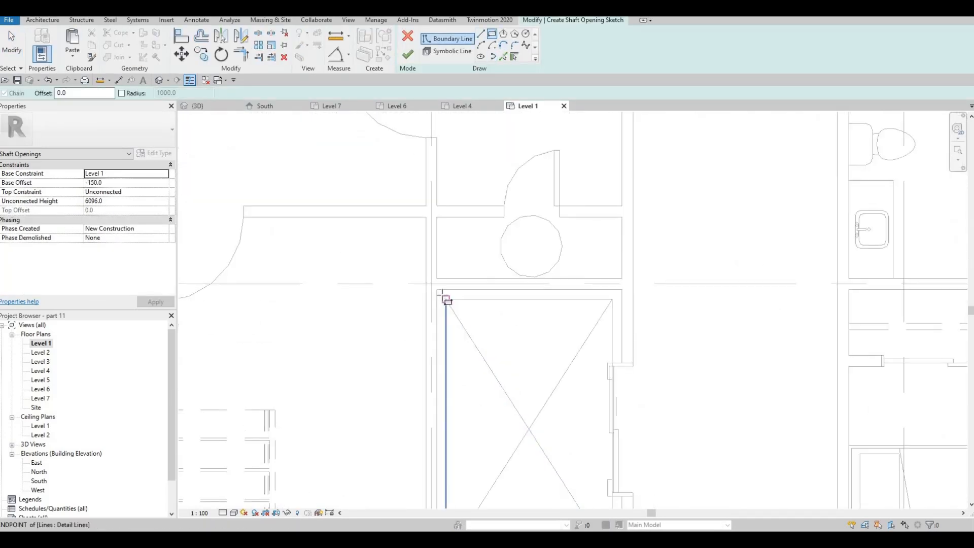
left_click(437, 289)
middle_click_drag(543, 253, 540, 244)
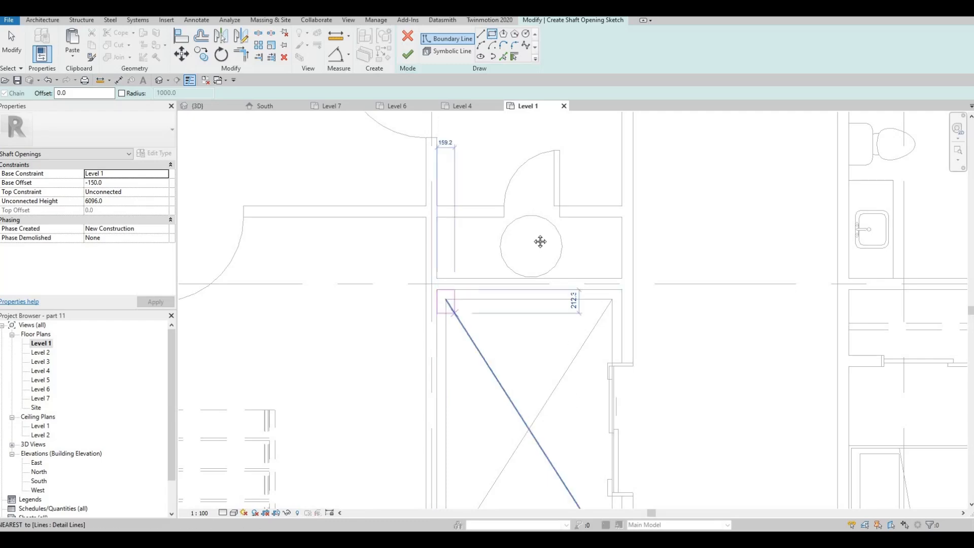
middle_click_drag(582, 370, 534, 238)
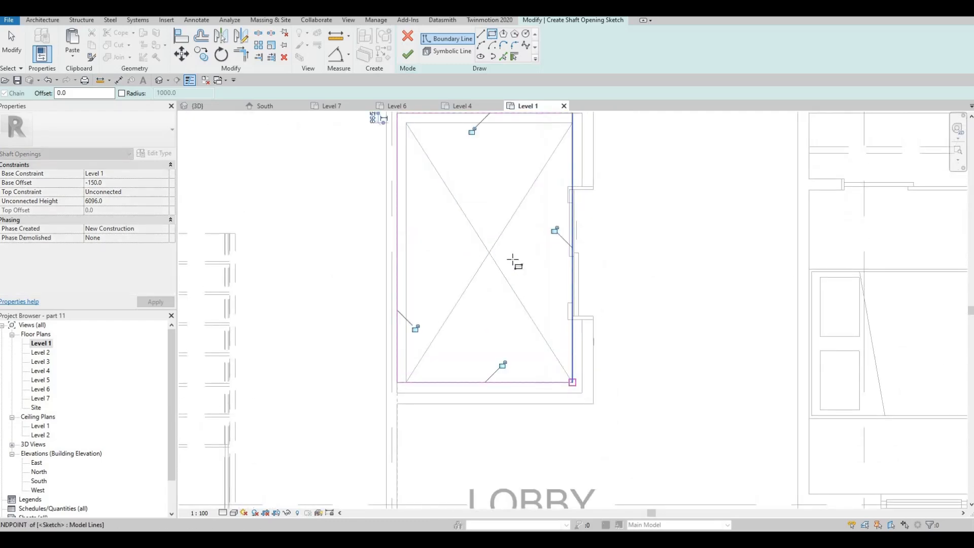
left_click(572, 382)
scroll(518, 325, "down", 8)
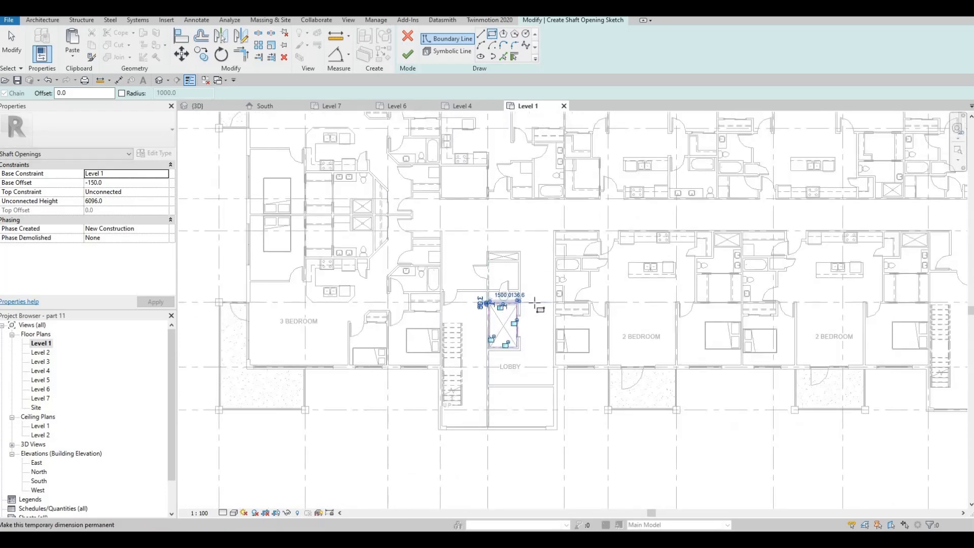
scroll(567, 305, "down", 4)
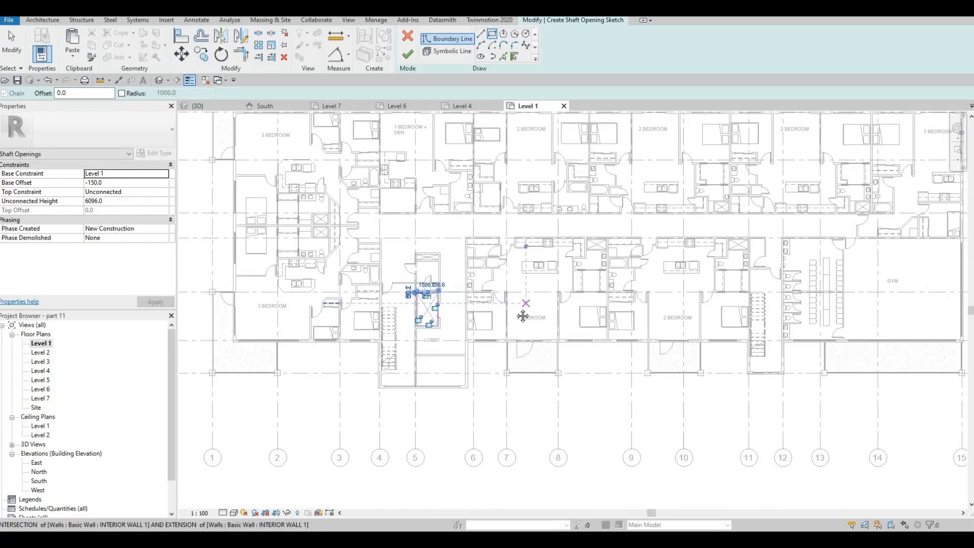
middle_click_drag(577, 318, 569, 320)
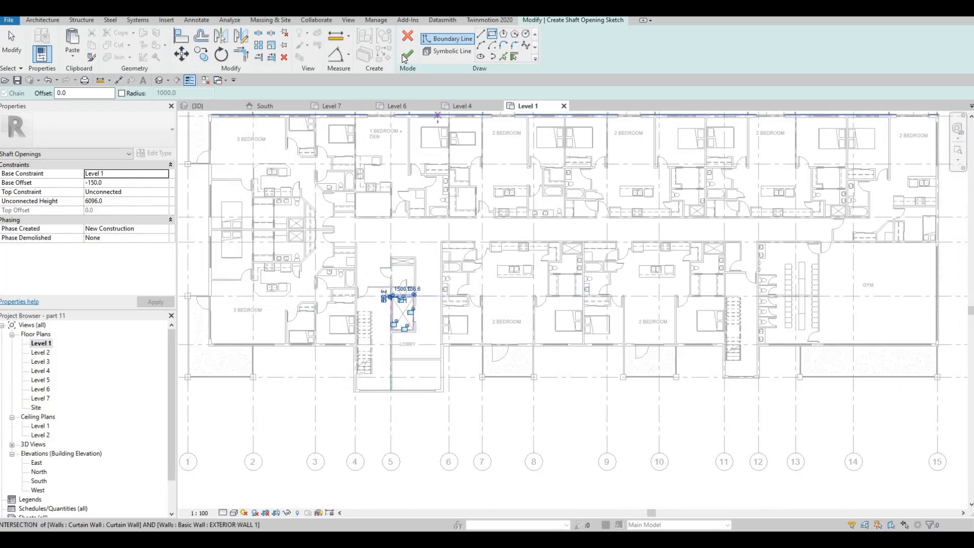
left_click(406, 56)
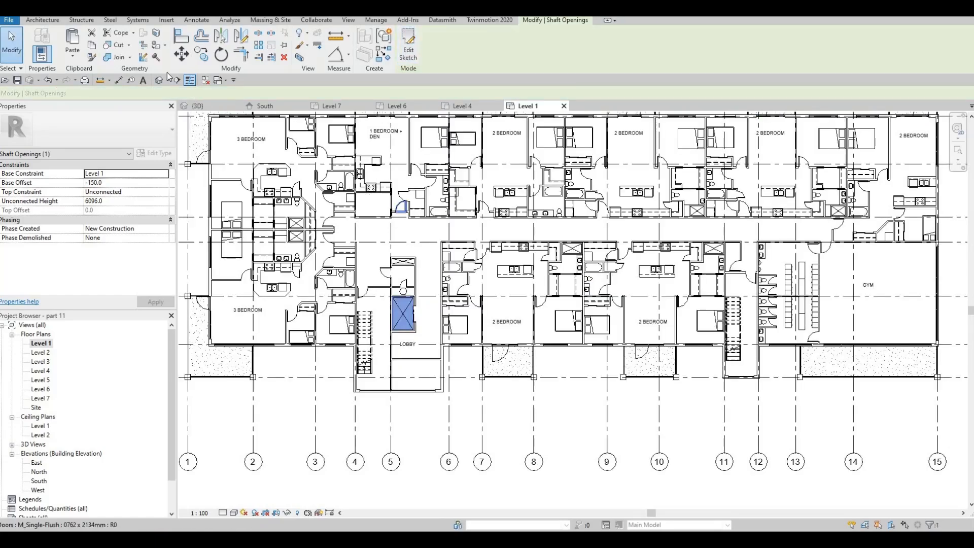
- Check the shaft in 3D, then set the elevator shaft opening's base offset to 400 and top constraint to Level 6 on the Level 1 plan
key("ctrl+Tab")
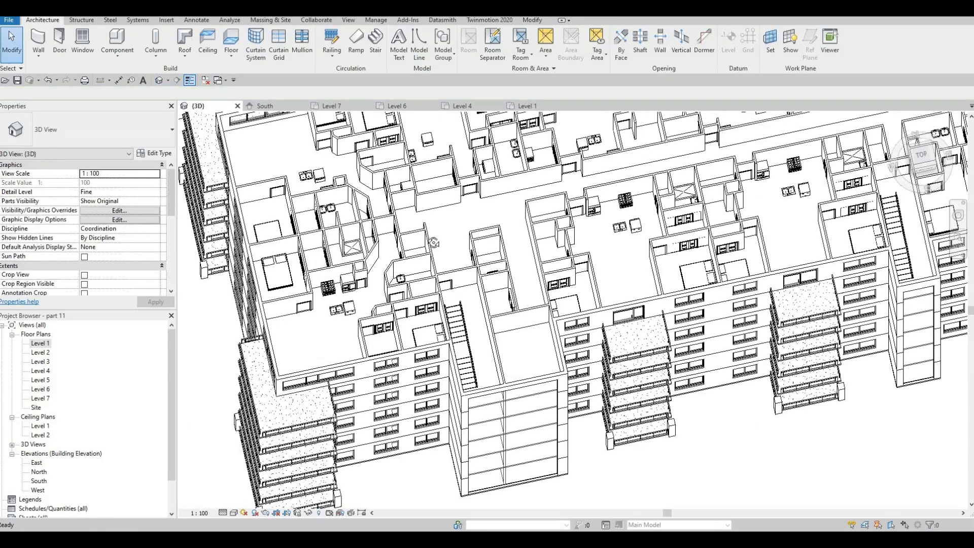
scroll(467, 116, "up", 6)
middle_click_drag(468, 116, 514, 316, "shift")
scroll(514, 317, "up", 3)
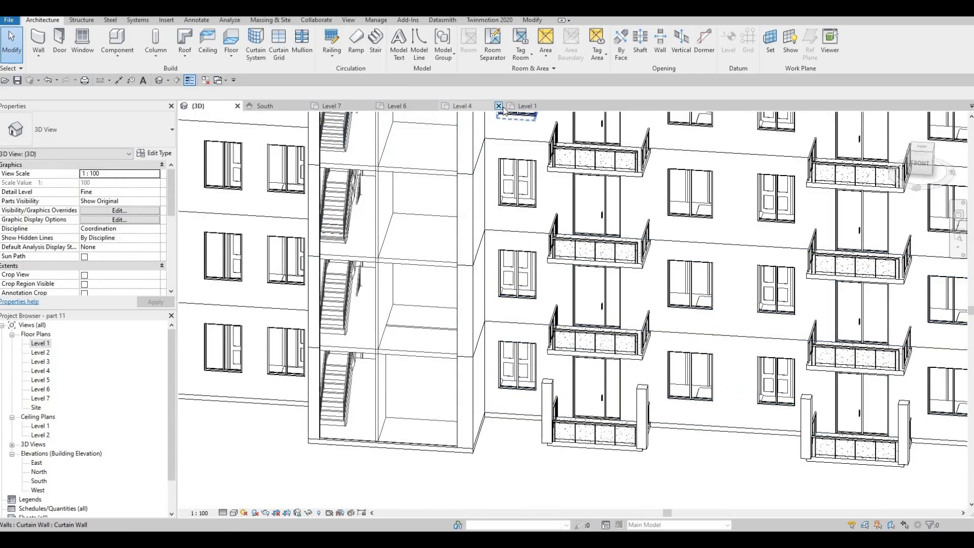
left_click(460, 106)
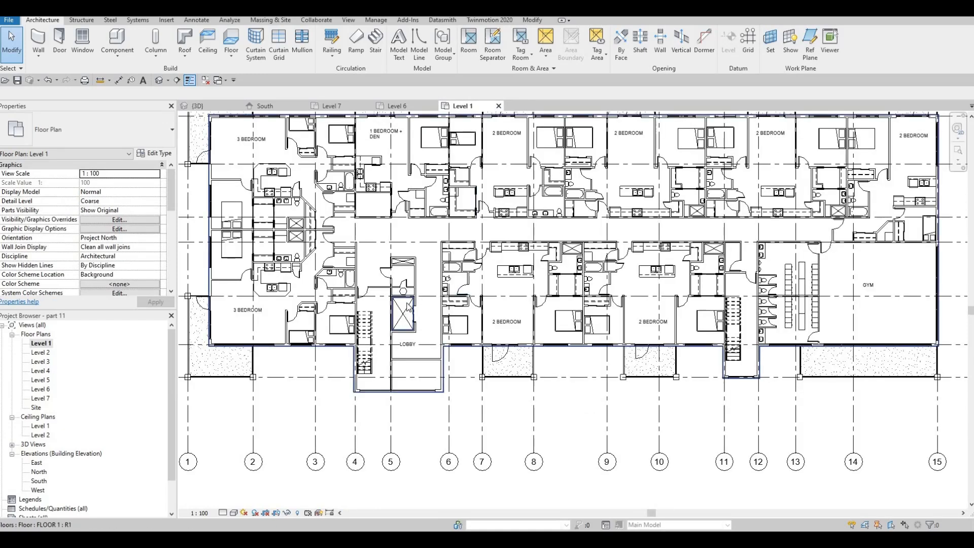
scroll(391, 297, "up", 4)
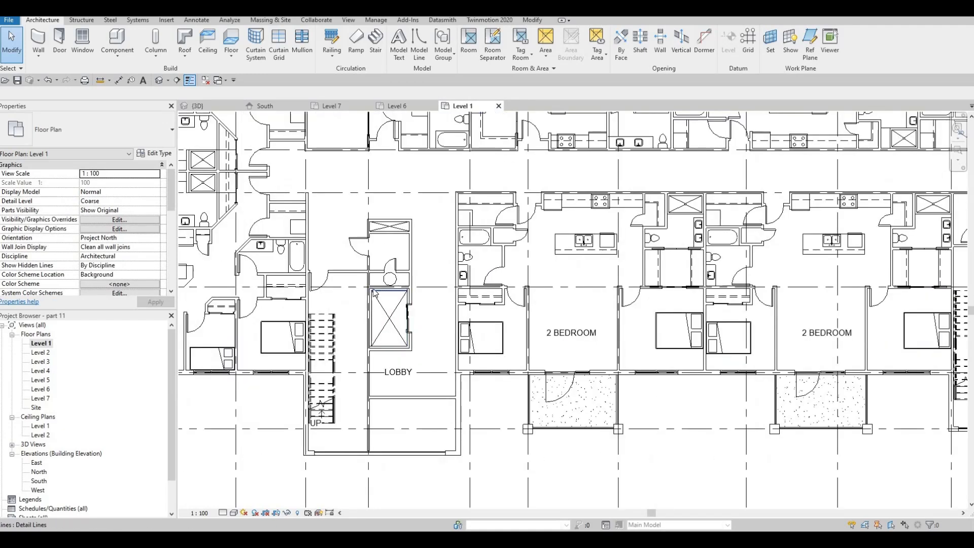
scroll(371, 289, "up", 4)
left_click(371, 289)
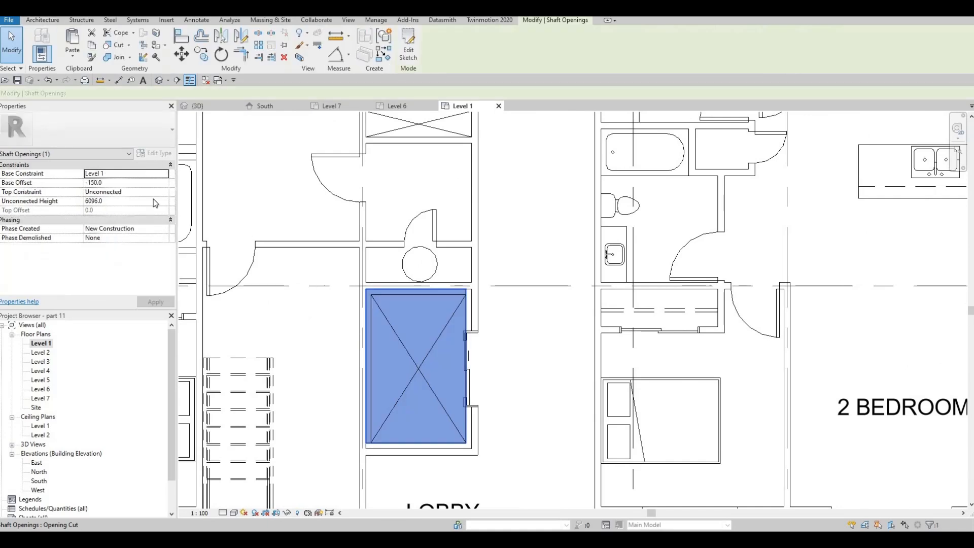
left_click(119, 181)
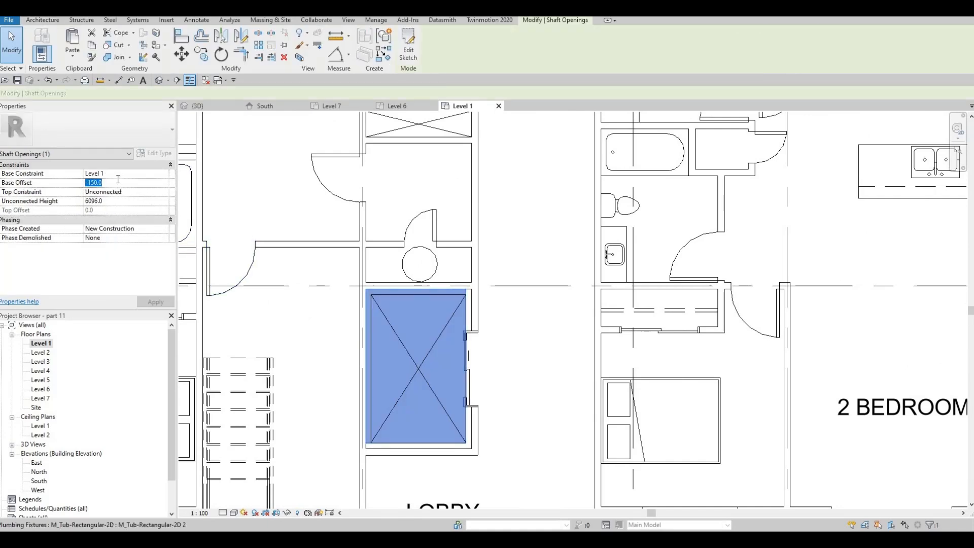
type("200")
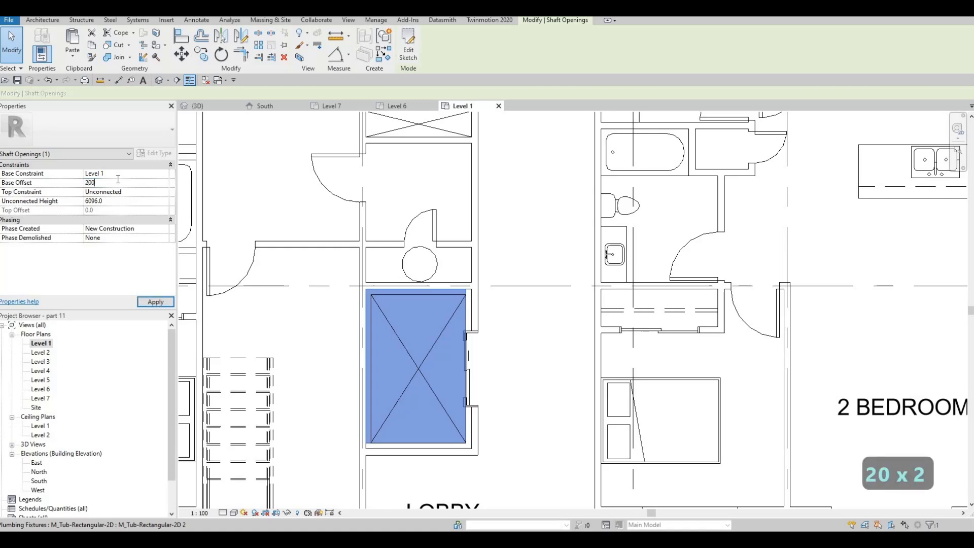
key("BackSpace")
key("BackSpace")
type("400")
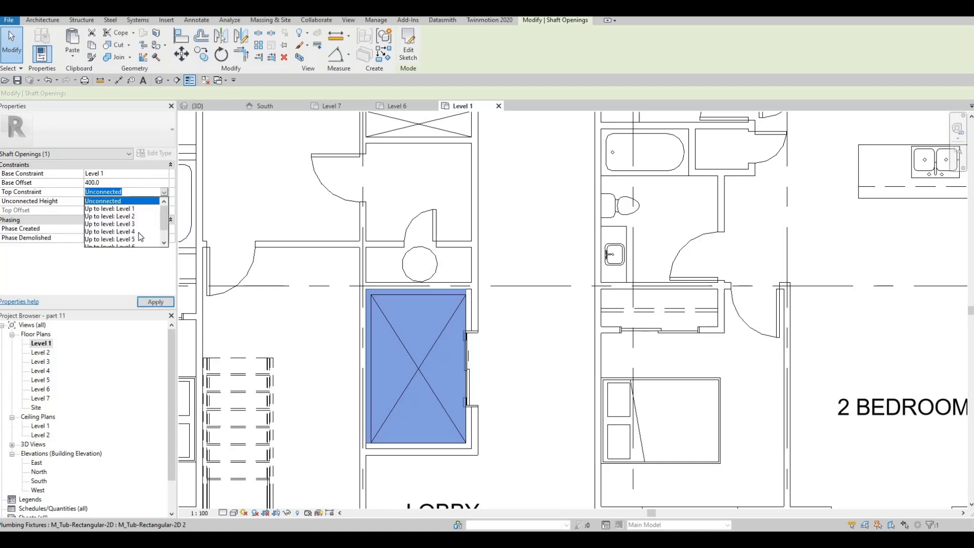
scroll(140, 236, "down", 1)
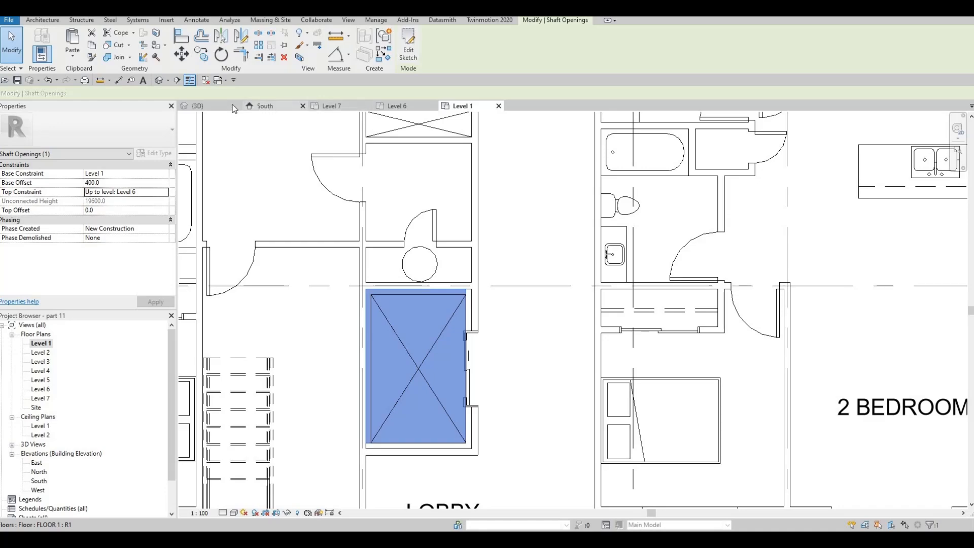
- Examine in the 3D view, from the front and from above, how the elevator shaft opening cuts through the floors
left_click(198, 106)
middle_click_drag(493, 254, 450, 276)
scroll(450, 277, "down", 1)
scroll(447, 283, "down", 3)
middle_click_drag(469, 398, 461, 446, "shift")
scroll(455, 195, "up", 3)
middle_click_drag(455, 195, 454, 285, "shift")
scroll(456, 159, "up", 5)
middle_click_drag(458, 160, 469, 237, "shift")
middle_click_drag(384, 427, 399, 256)
scroll(363, 271, "down", 1)
scroll(355, 272, "down", 2)
key("Escape")
key("Escape")
scroll(380, 266, "up", 2)
middle_click_drag(378, 145, 405, 206)
scroll(413, 191, "up", 4)
middle_click_drag(457, 236, 599, 309, "shift")
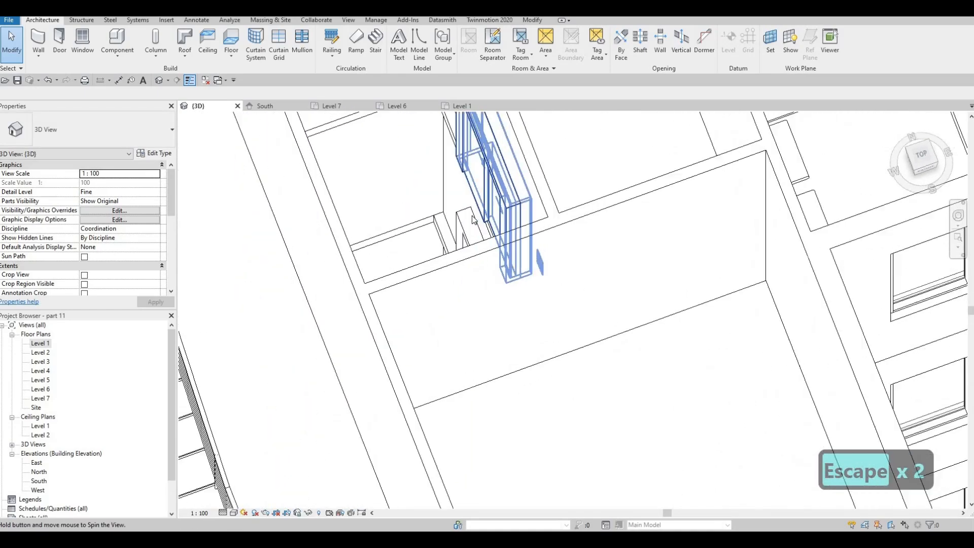
middle_click_drag(416, 267, 463, 250, "shift")
middle_click_drag(457, 339, 459, 355, "shift")
middle_click_drag(481, 137, 468, 216)
middle_click_drag(439, 327, 419, 244)
scroll(464, 237, "down", 9)
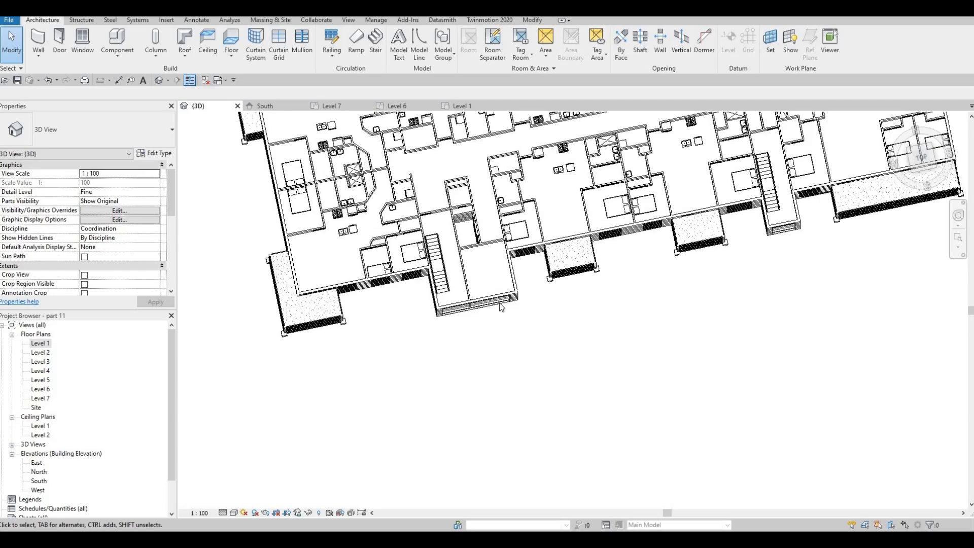
- Open the Level 2 floor plan and examine the stair next to the elevator
scroll(481, 340, "up", 6)
scroll(454, 307, "down", 1)
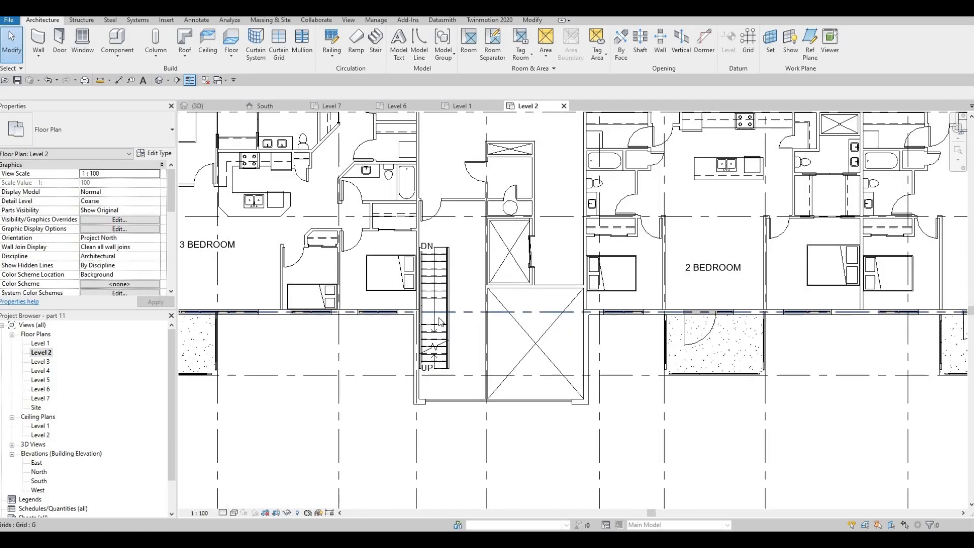
scroll(419, 239, "up", 1)
scroll(419, 238, "up", 2)
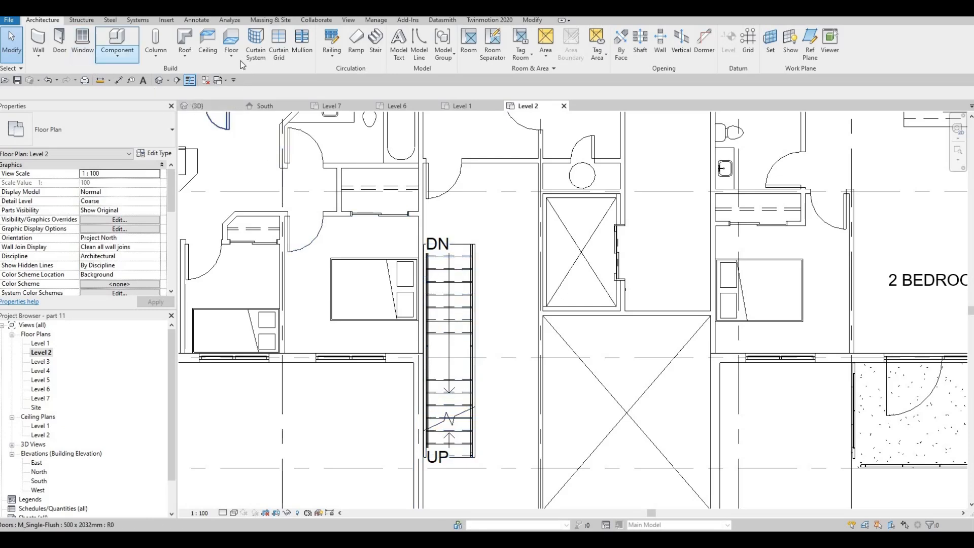
- On Level 1, create a rectangular shaft opening around the stair near the lobby, with base offset 200 and top constraint Level 6
left_click(40, 344)
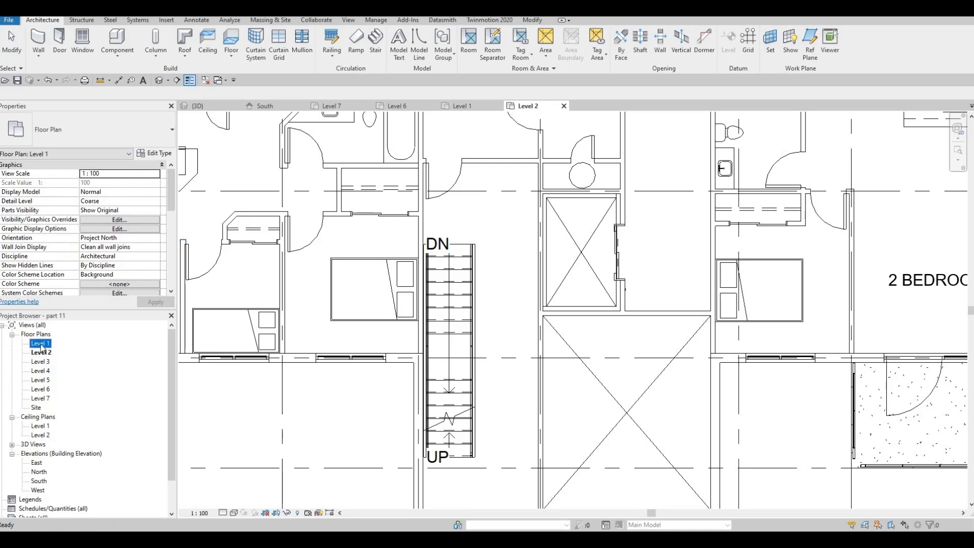
double_click(41, 345)
left_click(639, 45)
left_click(493, 37)
middle_click_drag(359, 246, 515, 119)
scroll(375, 231, "up", 5)
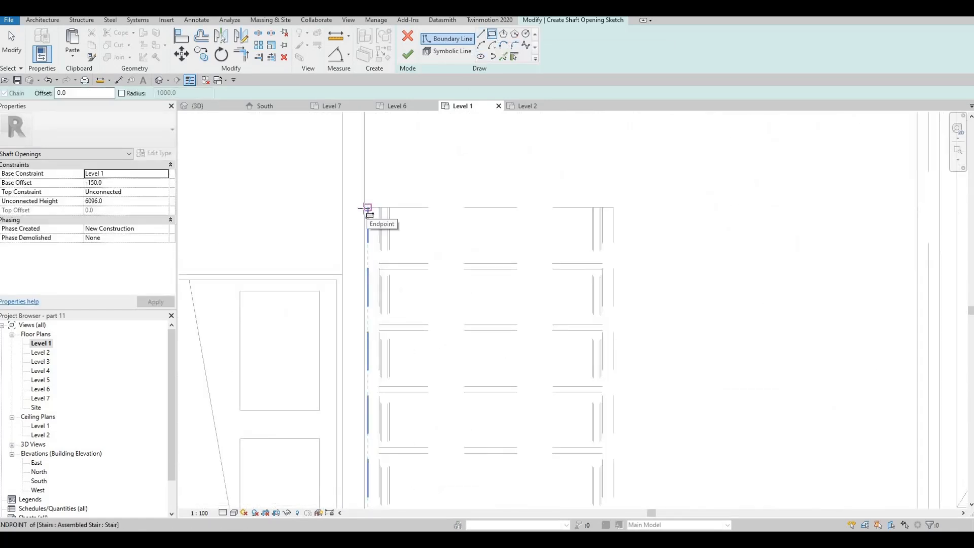
left_click(423, 252)
scroll(504, 327, "down", 5)
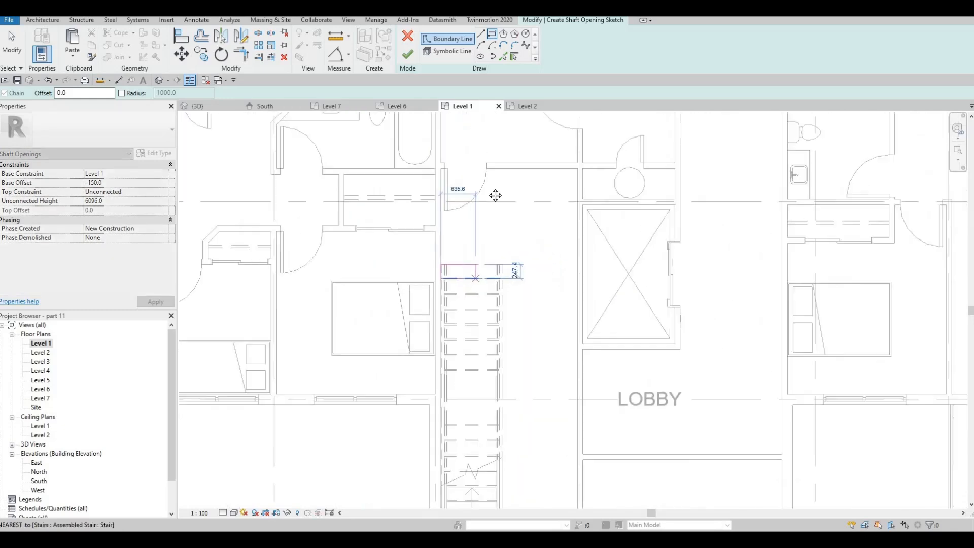
middle_click_drag(500, 321, 501, 159)
scroll(503, 350, "up", 5)
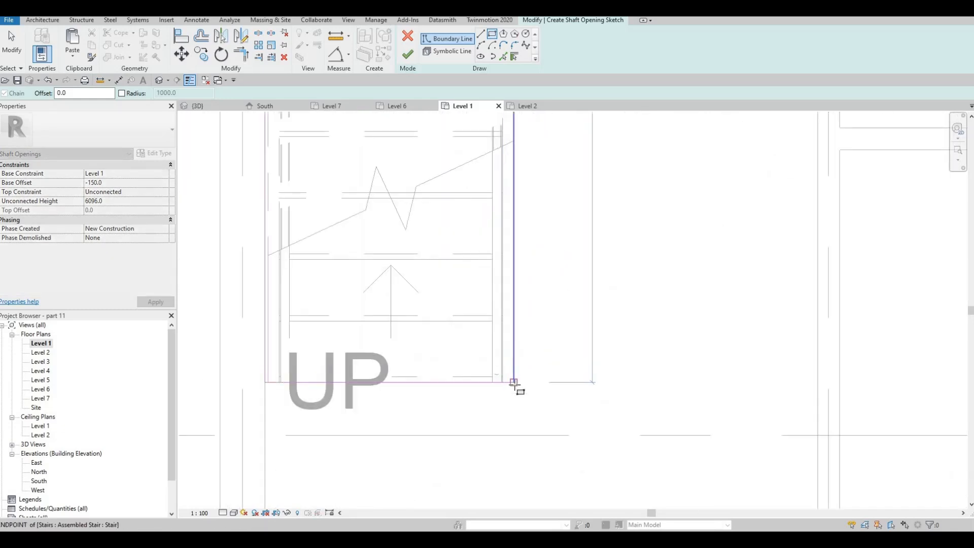
left_click(444, 208)
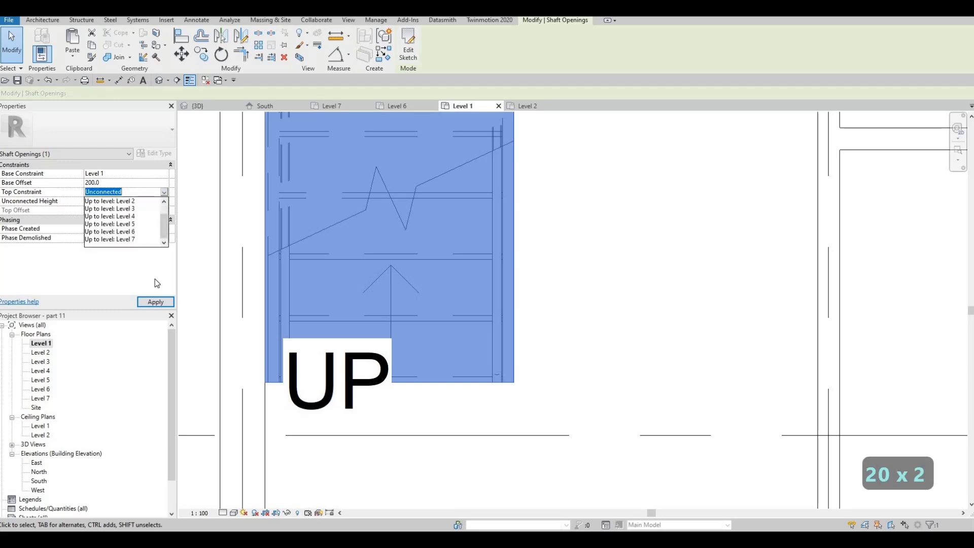
left_click(109, 232)
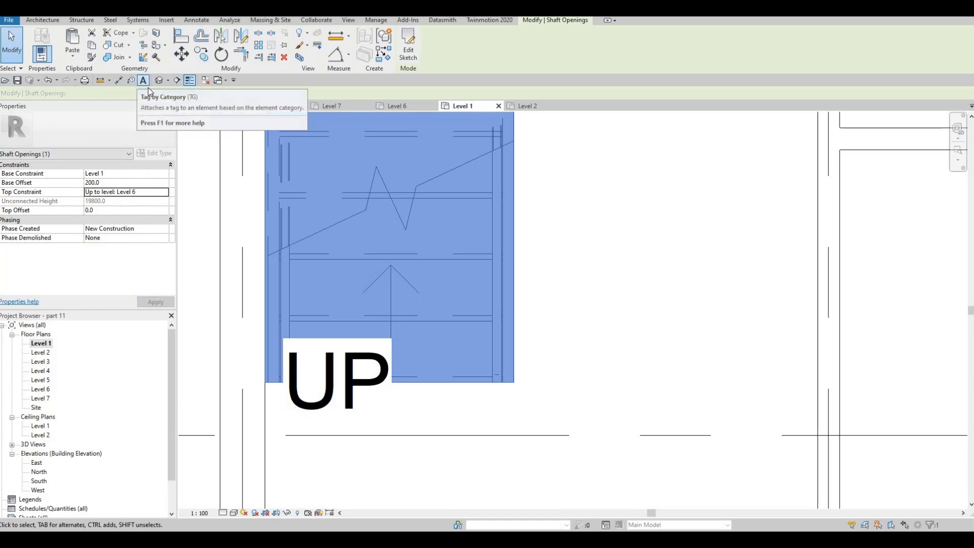
- Examine the floor openings around the stairs through the curtain wall in the 3D view
left_click(207, 106)
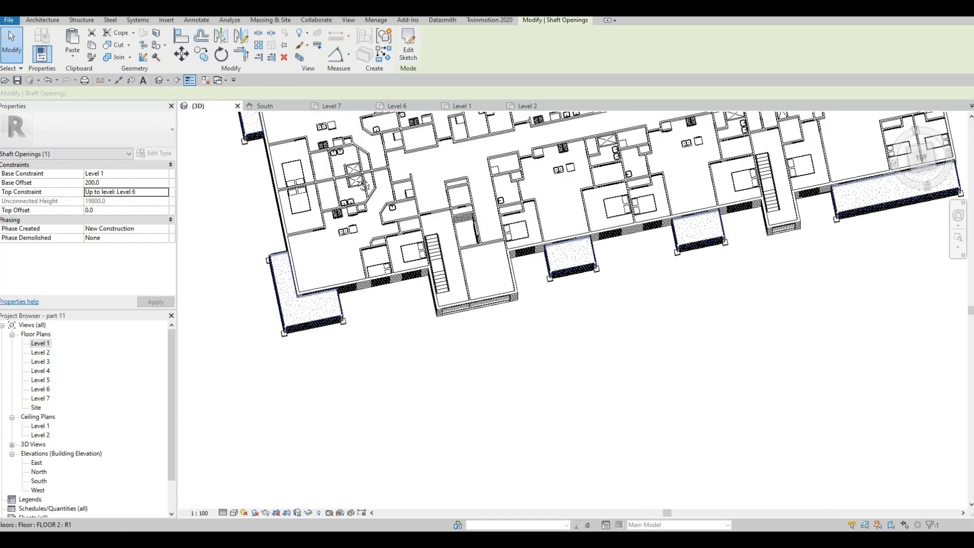
middle_click_drag(415, 220, 398, 263, "shift")
scroll(446, 188, "up", 10)
key("Escape")
key("Escape")
middle_click_drag(433, 191, 406, 253, "shift")
scroll(435, 195, "up", 3)
middle_click_drag(434, 193, 447, 168)
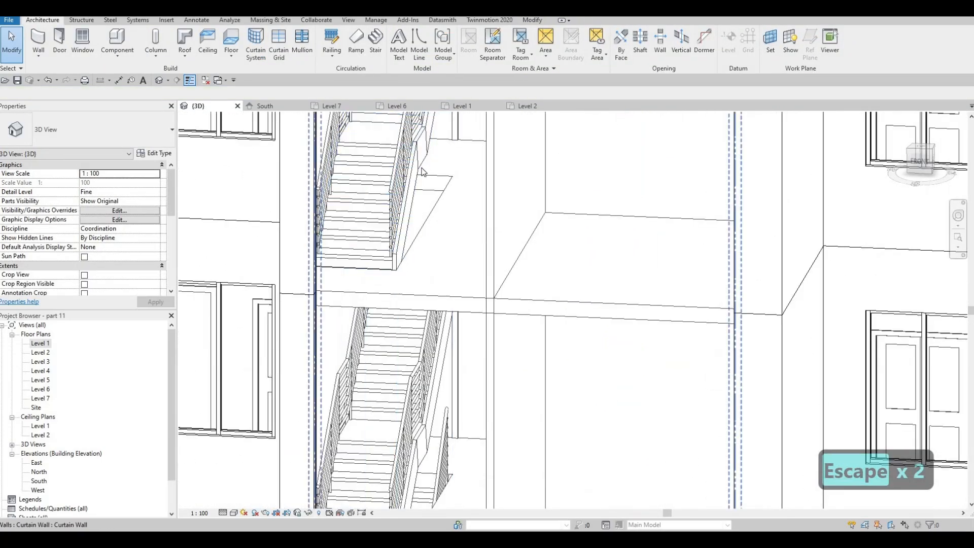
- Select the Level 5 stair near the elevator and check the stair shaft across all storeys from the front
scroll(440, 291, "down", 4)
middle_click_drag(440, 289, 433, 337)
scroll(437, 251, "down", 3)
middle_click_drag(441, 190, 439, 255)
middle_click_drag(458, 218, 416, 212, "shift")
left_click(416, 212)
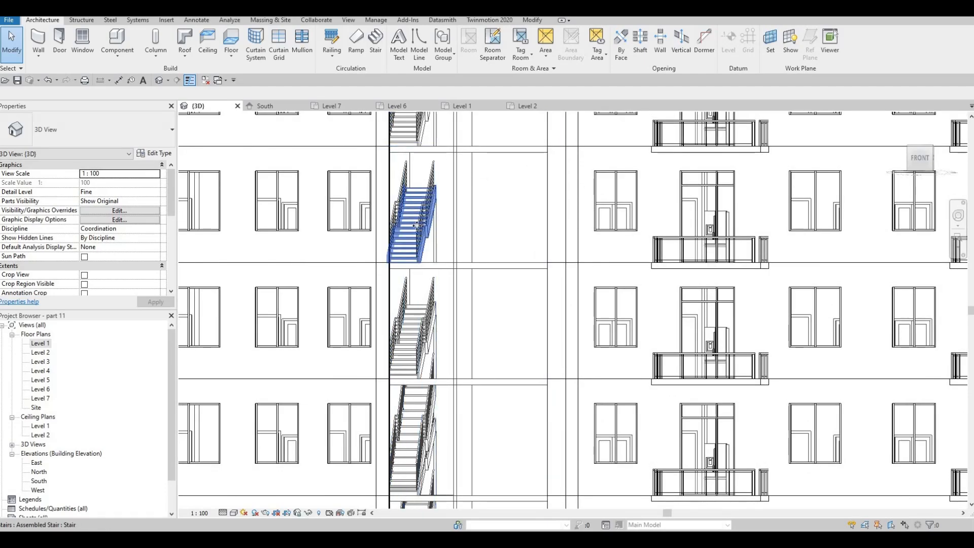
middle_click_drag(433, 284, 439, 199)
left_click(420, 238)
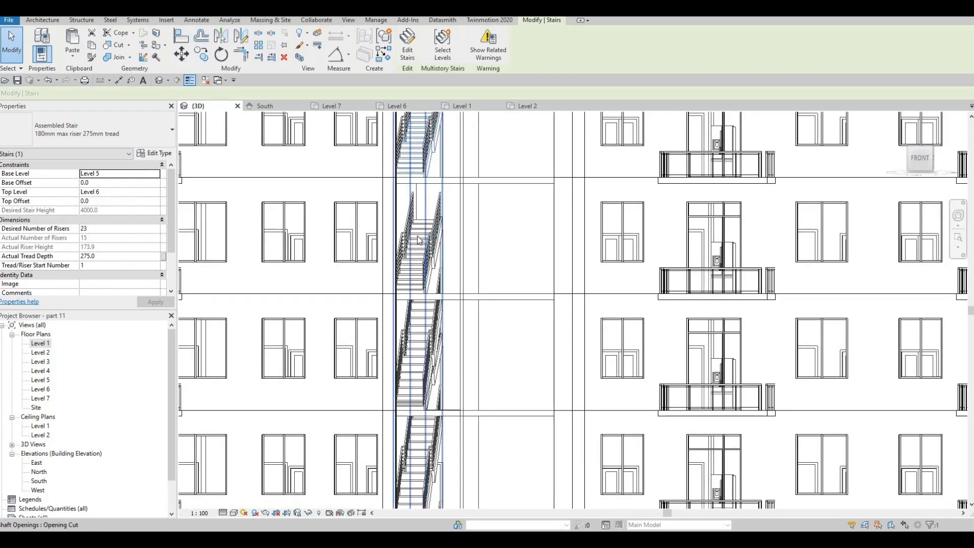
scroll(420, 238, "down", 3)
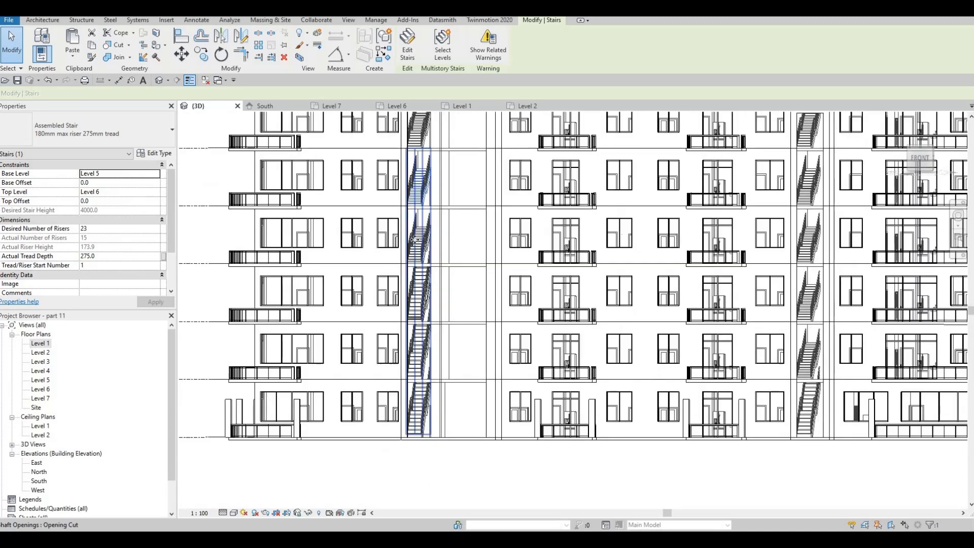
- Select the Level 4 stair near the elevator and examine the stair run through the curtain wall up to the top storey
scroll(420, 239, "up", 2)
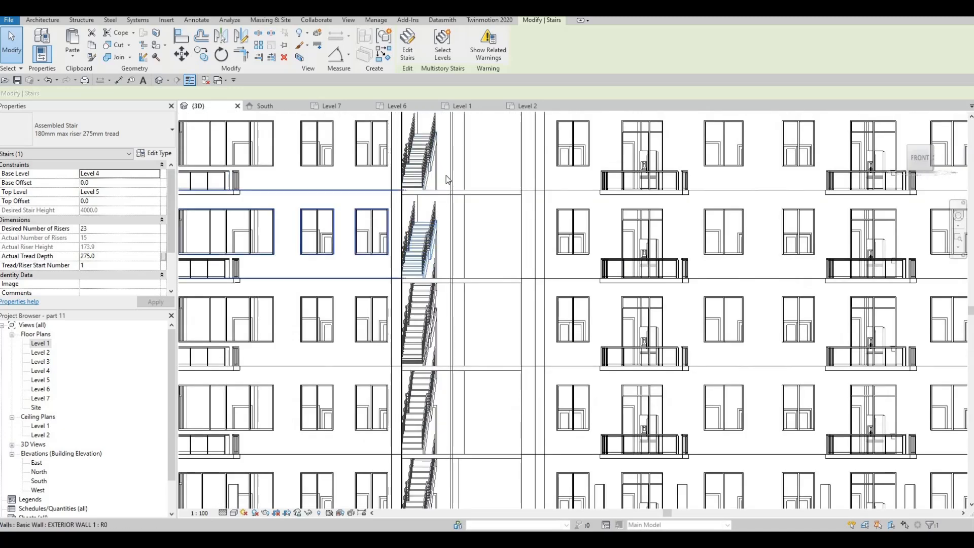
left_click(417, 318)
middle_click_drag(422, 230, 407, 283)
middle_click_drag(418, 188, 443, 204)
scroll(421, 235, "up", 2)
scroll(438, 252, "down", 2)
key("Escape")
scroll(423, 215, "up", 4)
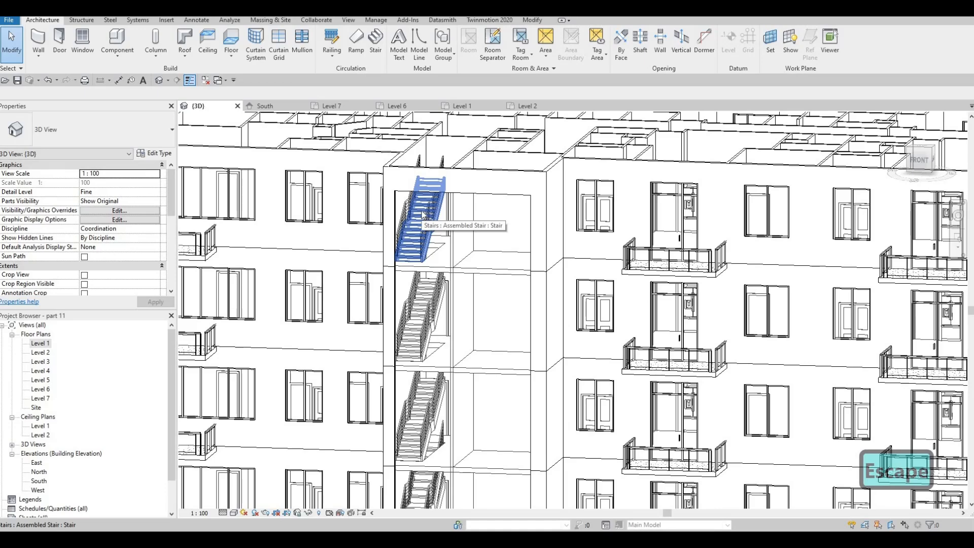
- Check the base and top levels of the Level 6 stair near the elevator and examine the open top of its shaft
left_click(423, 214)
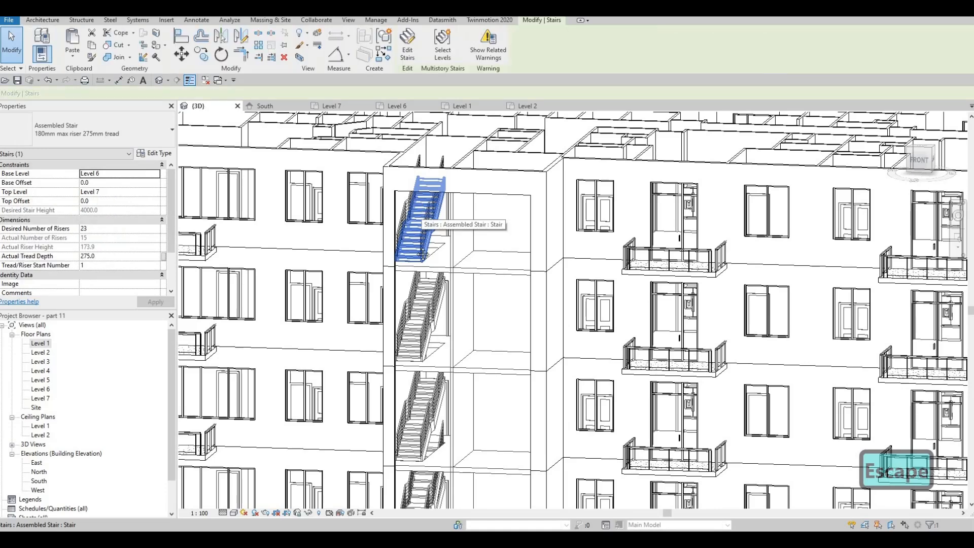
middle_click_drag(441, 187, 444, 277)
key("Escape")
key("Escape")
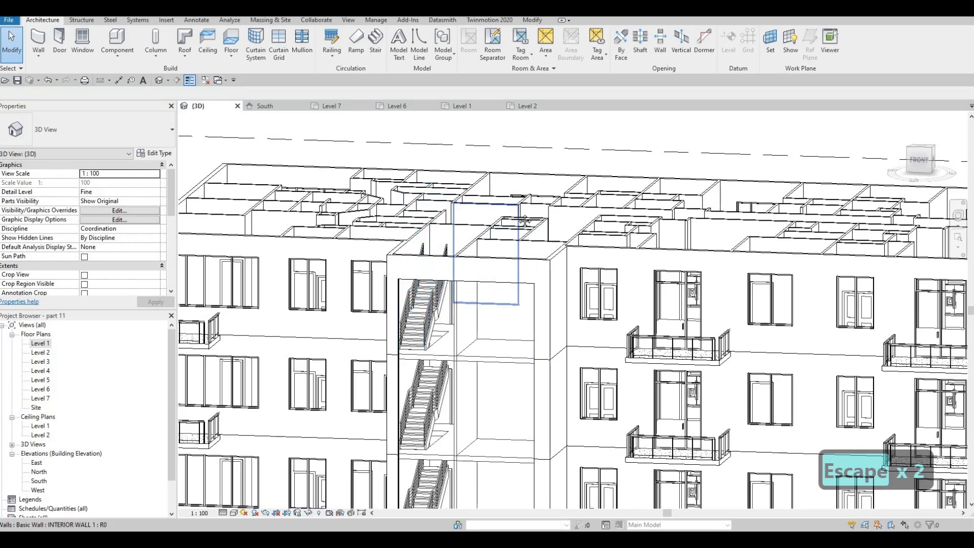
scroll(502, 229, "down", 2)
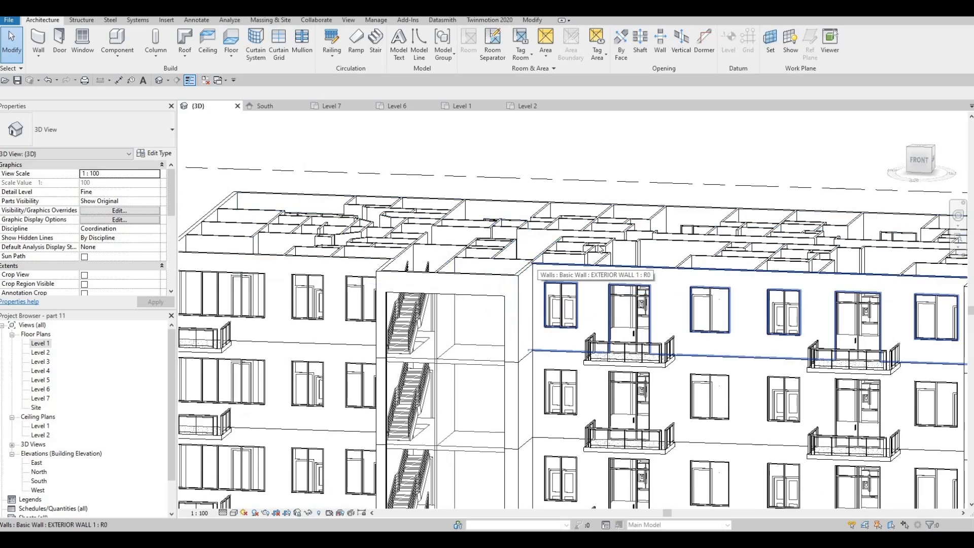
scroll(511, 242, "down", 5)
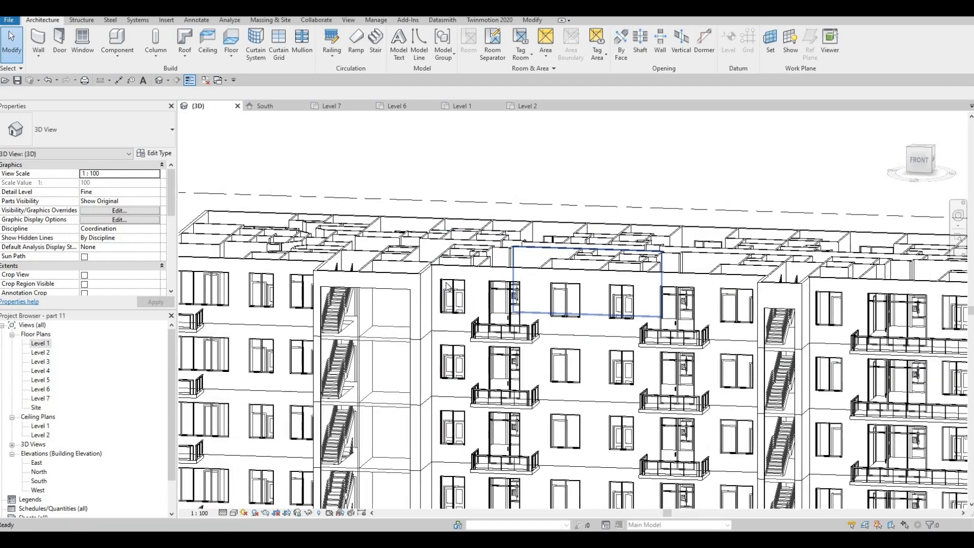
scroll(411, 240, "up", 5)
key("Escape")
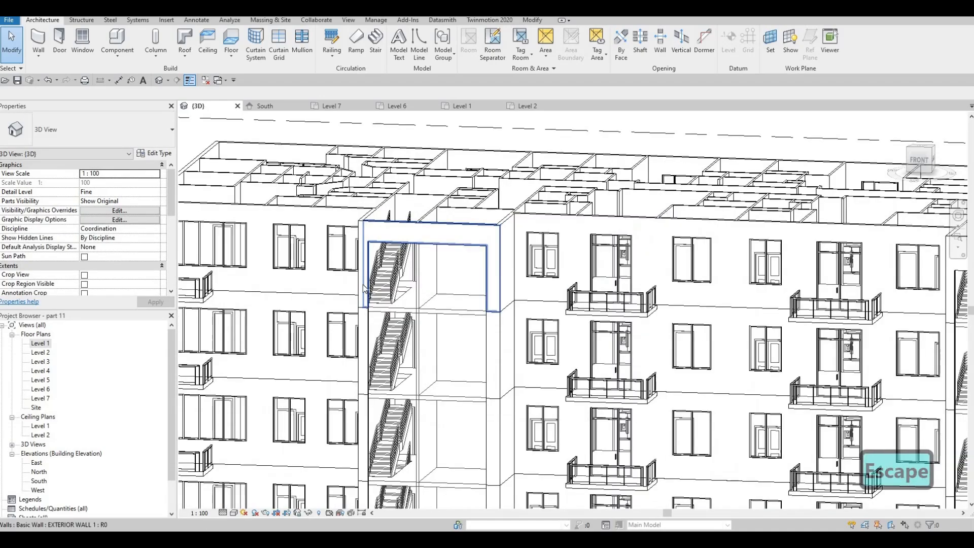
- Delete the Level 4 stair in the shaft next to the elevator
middle_click_drag(435, 230, 456, 332, "shift")
scroll(465, 349, "up", 2)
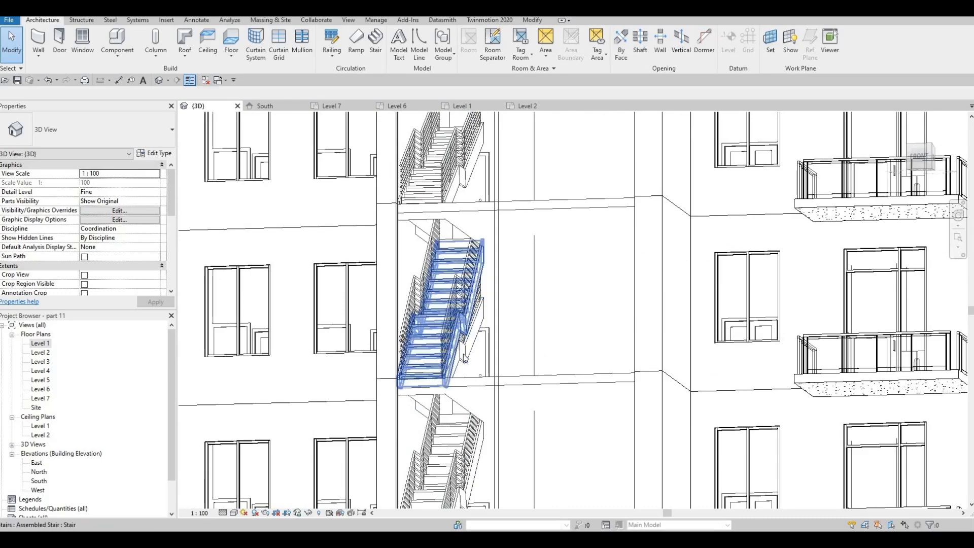
left_click(464, 356)
key("Delete")
scroll(482, 334, "down", 2)
scroll(493, 335, "up", 1)
middle_click_drag(493, 335, 491, 368, "shift")
middle_click_drag(489, 134, 475, 234)
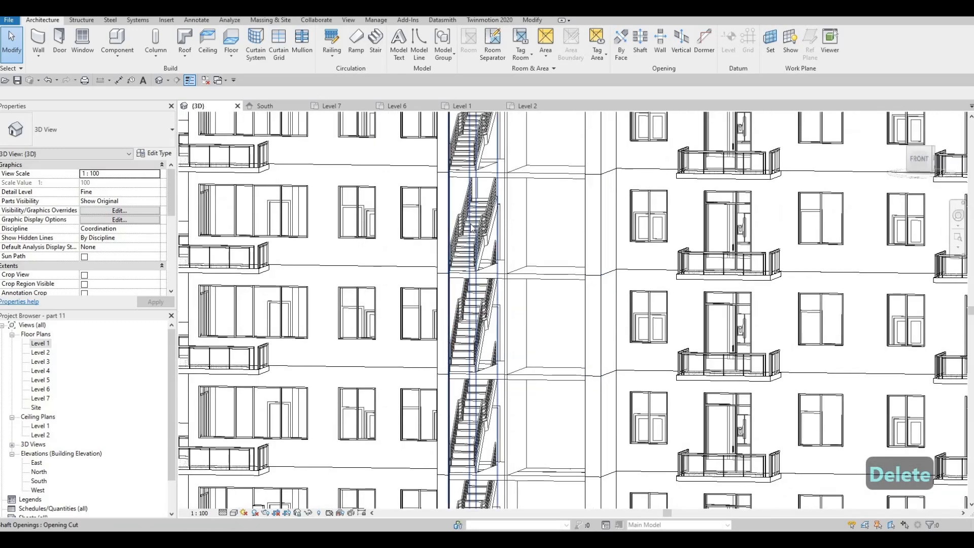
left_click(470, 223)
key("Delete")
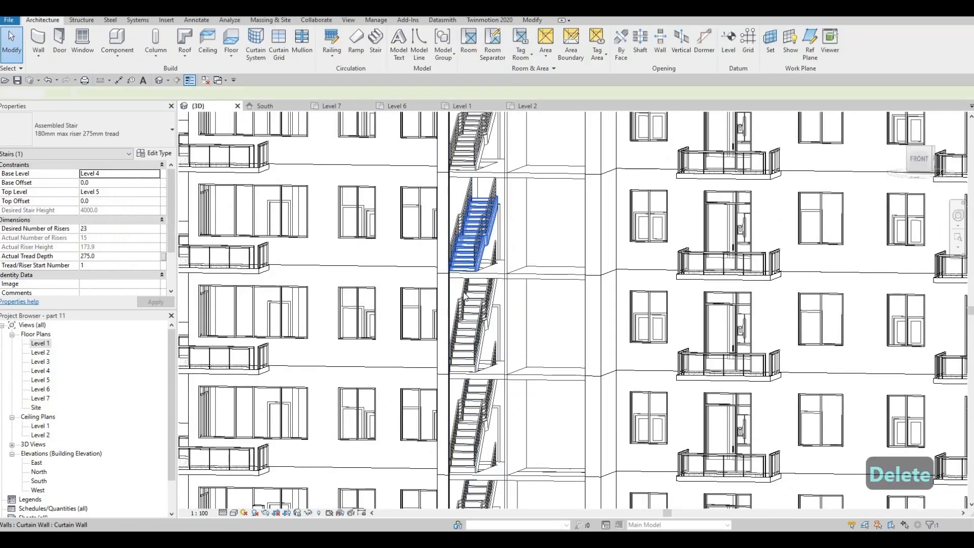
- Delete the Level 5 and Level 6 stairs with their railings in the same shaft next to the elevator
middle_click_drag(476, 220, 467, 194)
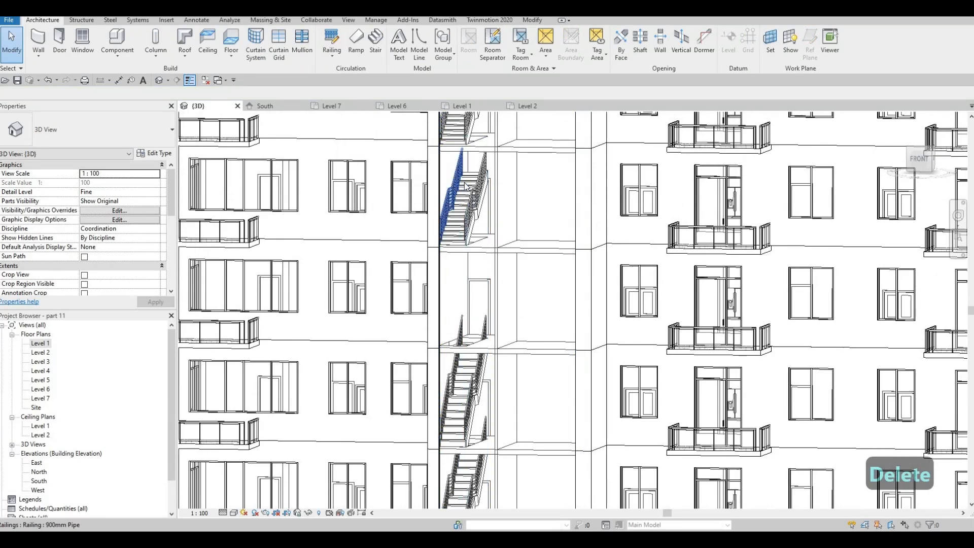
key("Delete")
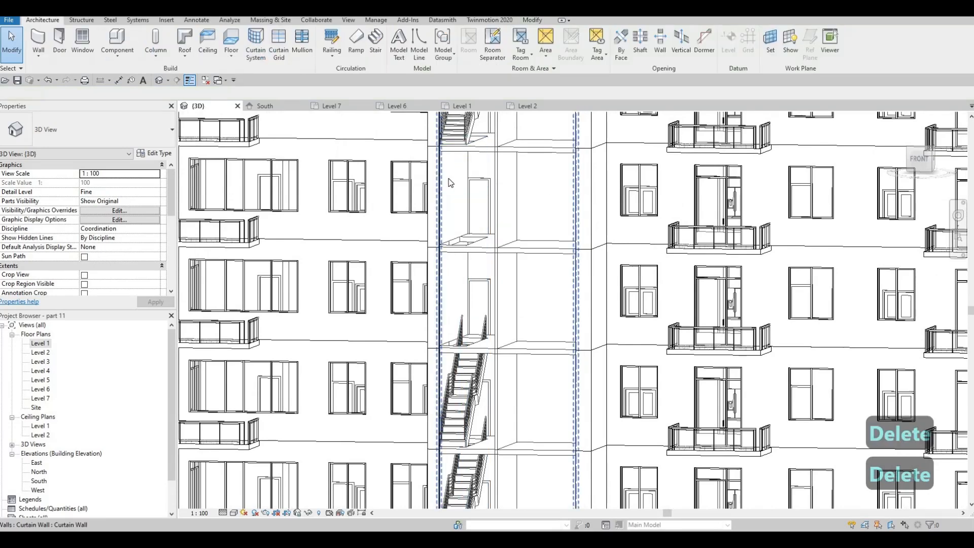
middle_click_drag(480, 225, 460, 202)
left_click(442, 189)
key("Delete")
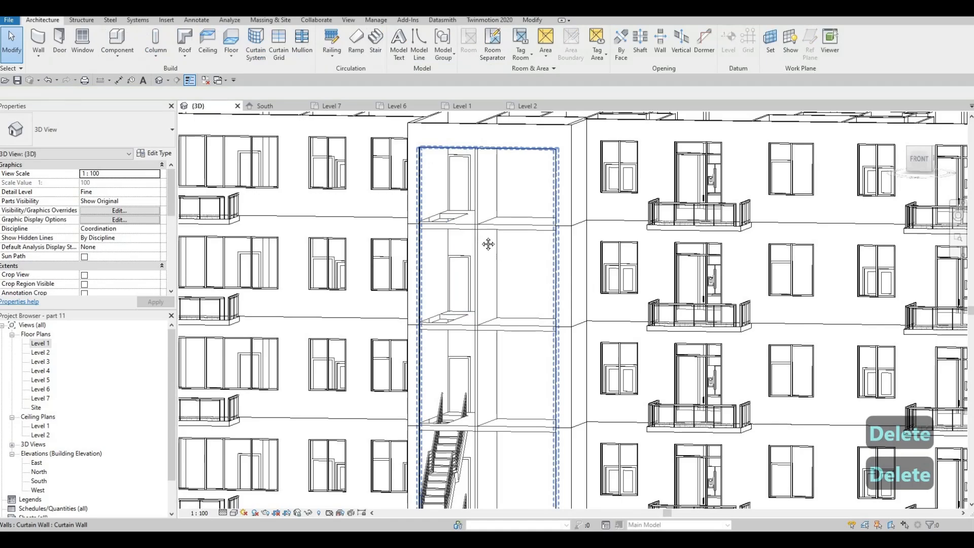
- Examine the stairs behind the narrow curtain wall and check the constraints of the Level 2 stair there
scroll(502, 256, "down", 2)
middle_click_drag(551, 259, 458, 223)
middle_click_drag(729, 241, 629, 208)
scroll(720, 237, "up", 2)
middle_click_drag(684, 343, 675, 294, "shift")
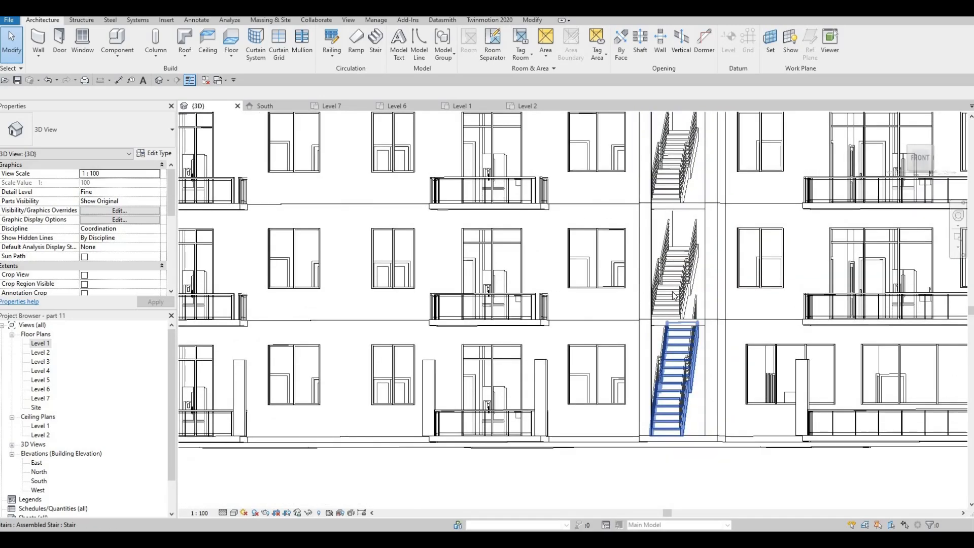
middle_click_drag(676, 390, 669, 283, "shift")
middle_click_drag(671, 207, 650, 281, "shift")
left_click(679, 281)
key("Escape")
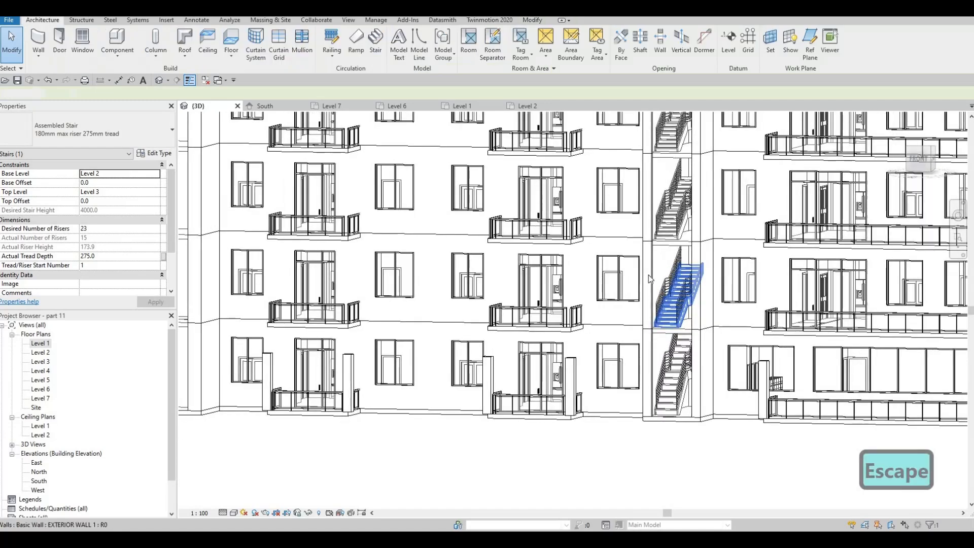
scroll(692, 322, "down", 1)
middle_click_drag(311, 276, 355, 171, "shift")
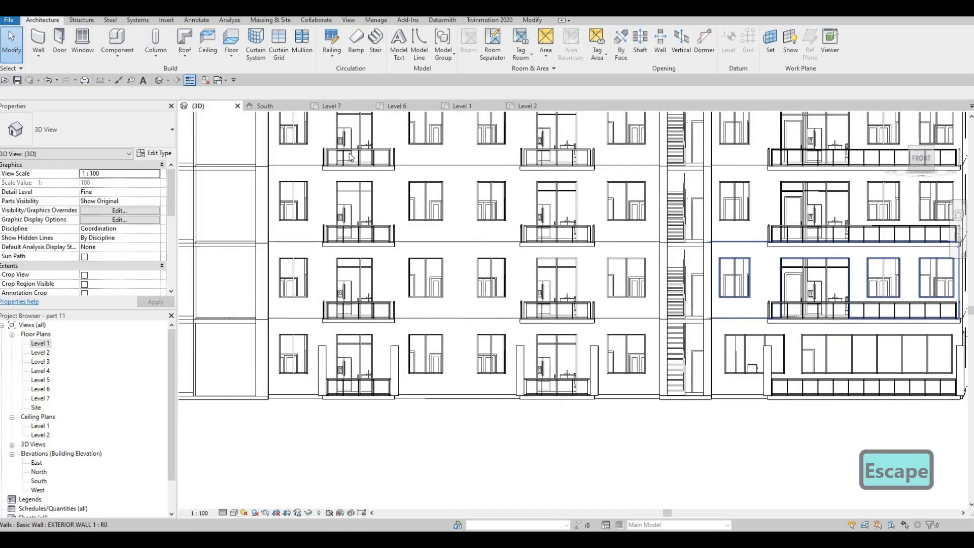
- Open the South elevation and examine the level heights along the facade
left_click(269, 106)
scroll(787, 359, "up", 5)
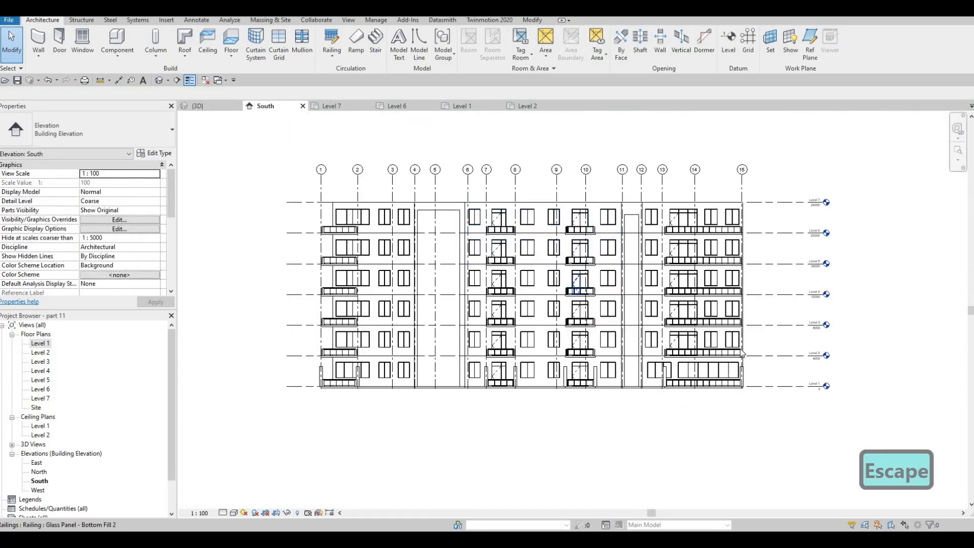
scroll(592, 305, "down", 2)
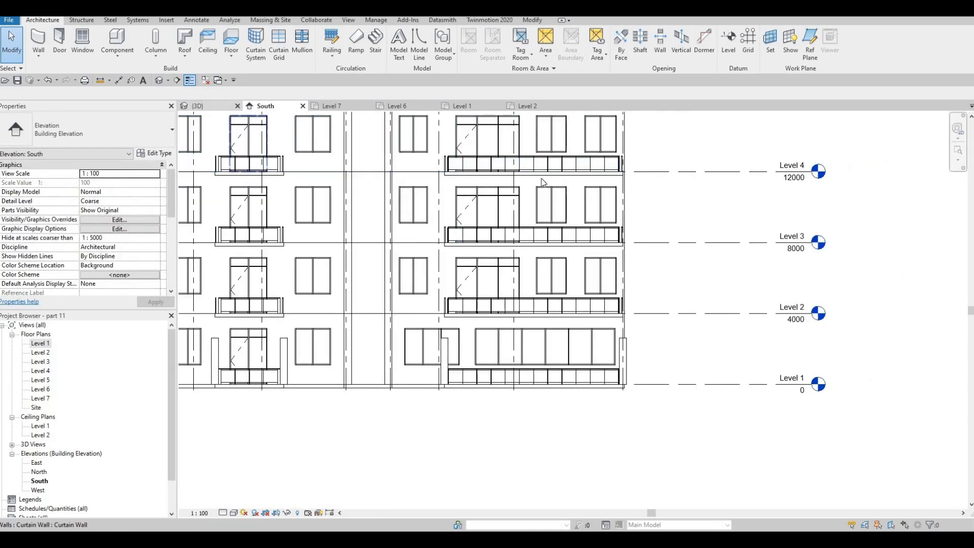
- In the 3D view, delete the Level 4 and Level 5 stairs with their railings behind the narrow curtain wall
left_click(205, 106)
middle_click_drag(575, 256, 664, 291, "shift")
left_click(666, 291)
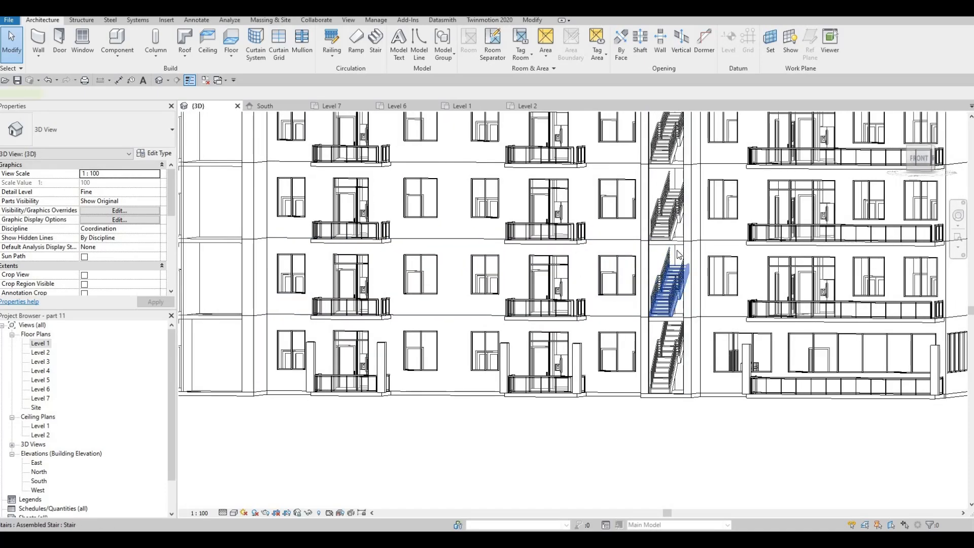
key("Delete")
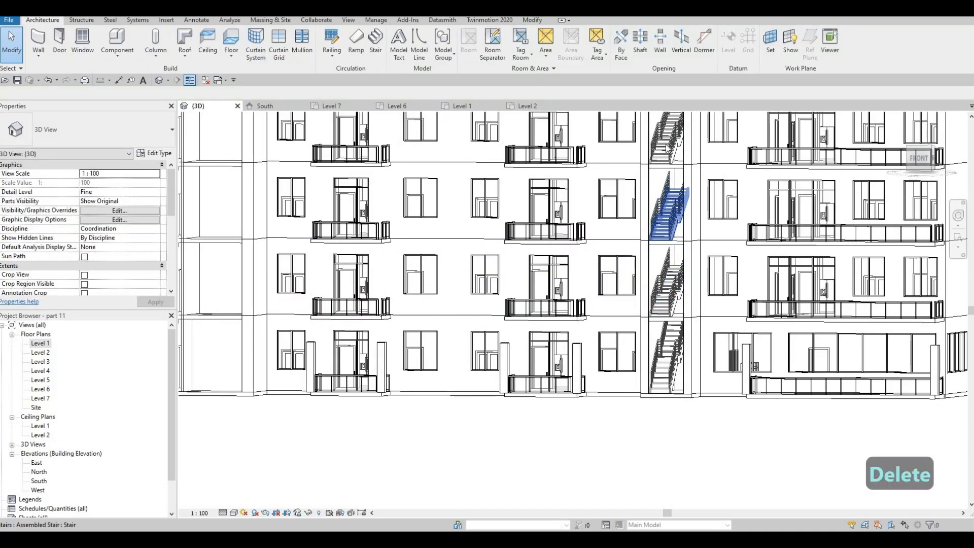
key("Delete")
left_click(664, 150)
key("Delete")
middle_click_drag(663, 147, 658, 288)
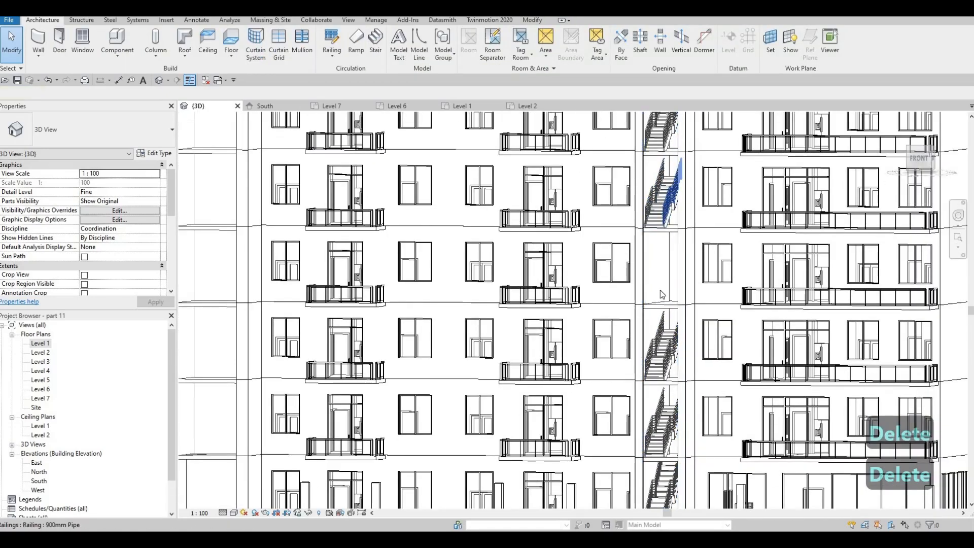
key("Delete")
- Delete the remaining Level 3, Level 6 and Level 2 stairs behind the narrow curtain wall, keeping only the Level 1 stair
left_click(662, 355)
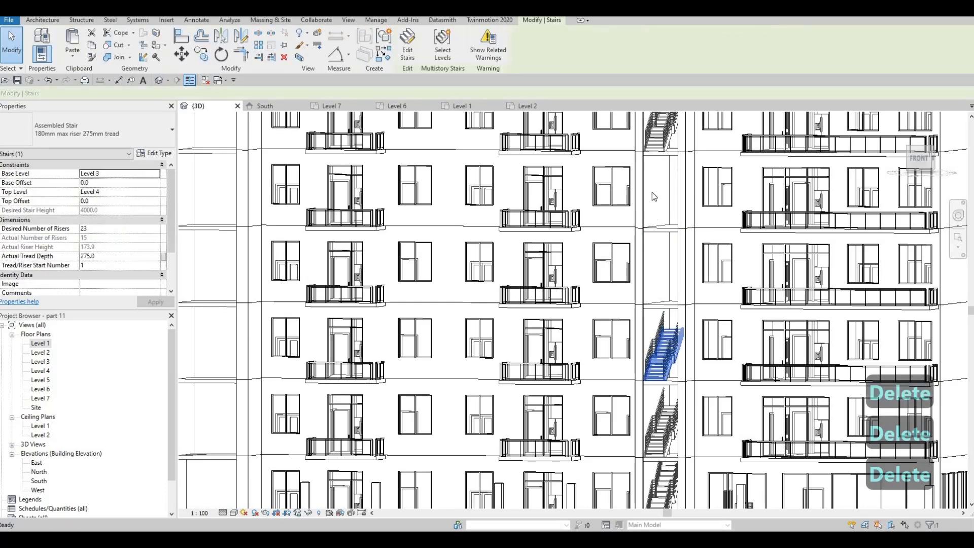
key("Delete")
middle_click_drag(647, 253, 638, 216)
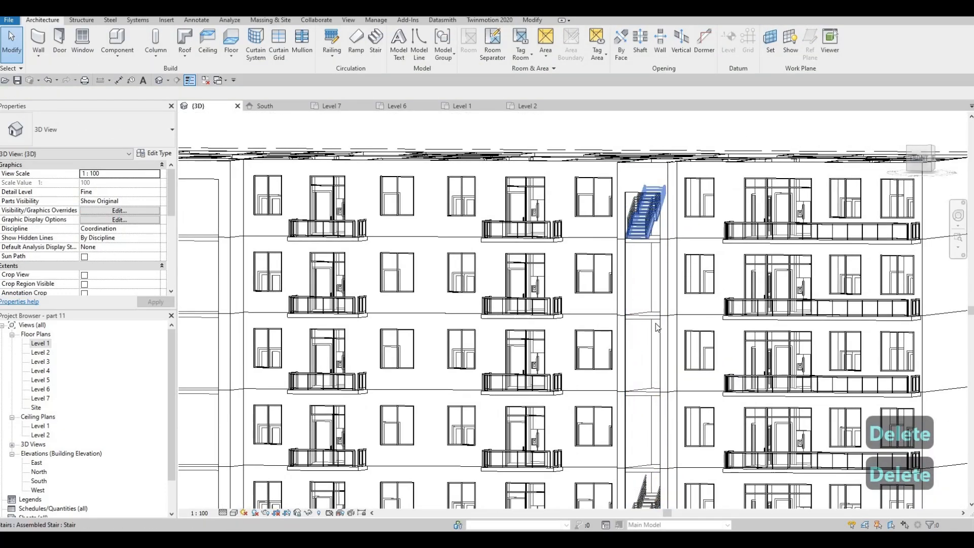
key("Delete")
middle_click_drag(643, 282, 662, 203)
middle_click_drag(664, 357, 663, 351)
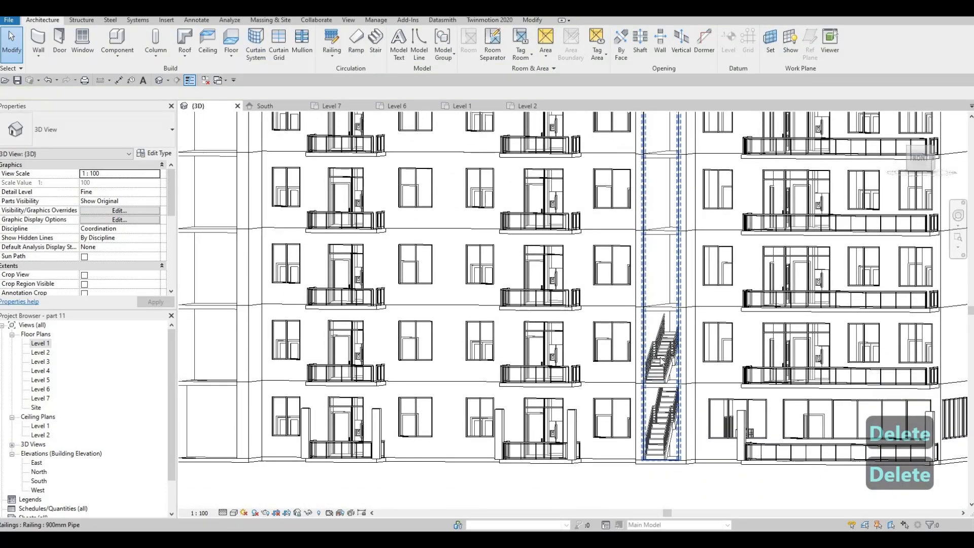
left_click(663, 355)
key("Delete")
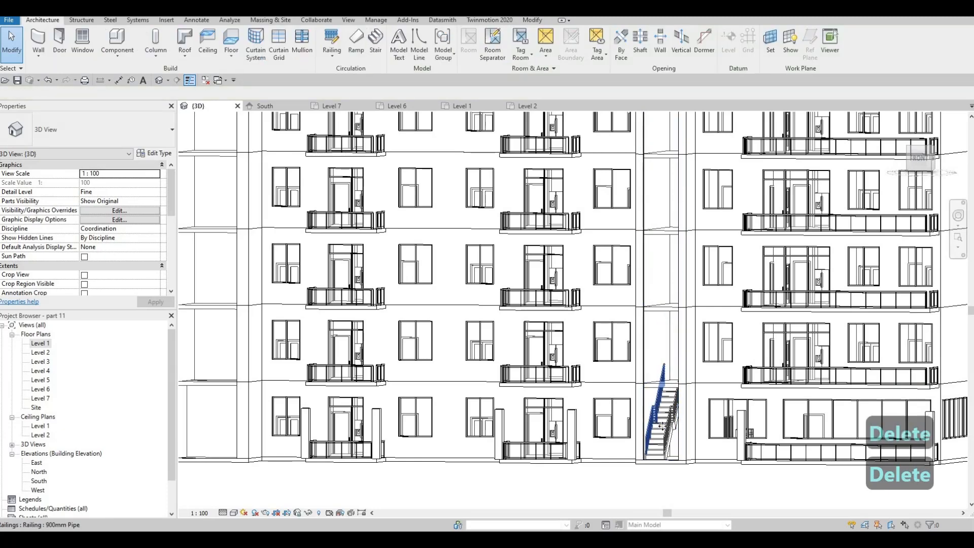
- Copy the Level 1 stair behind the narrow curtain wall with both railings and paste them aligned to Levels 2 through 6
left_click(664, 431)
scroll(672, 437, "up", 2)
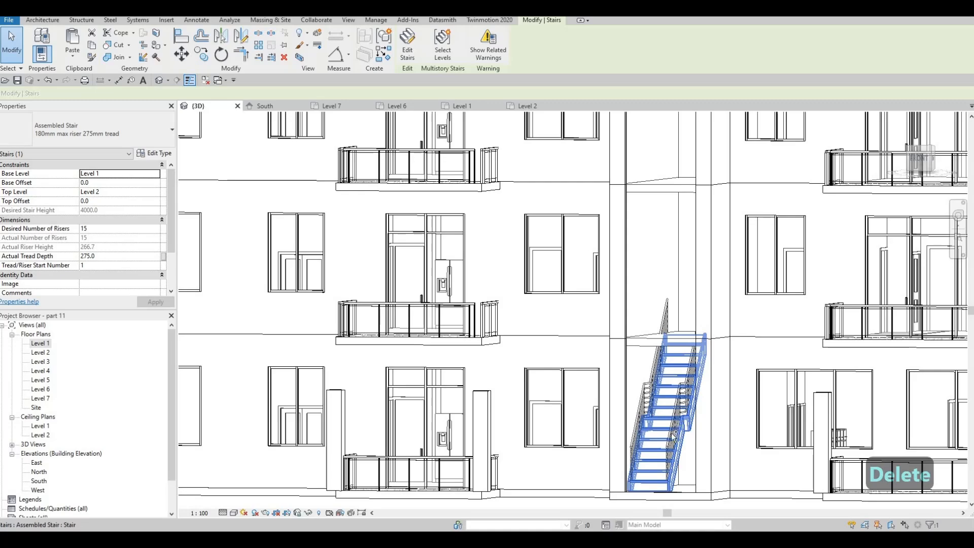
left_click(647, 415, "ctrl")
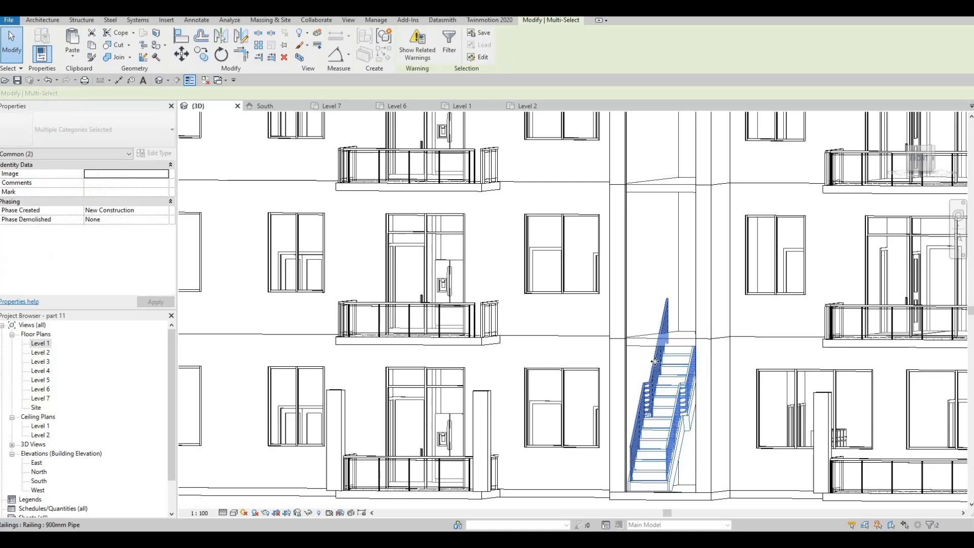
scroll(662, 378, "down", 2)
scroll(665, 379, "down", 6)
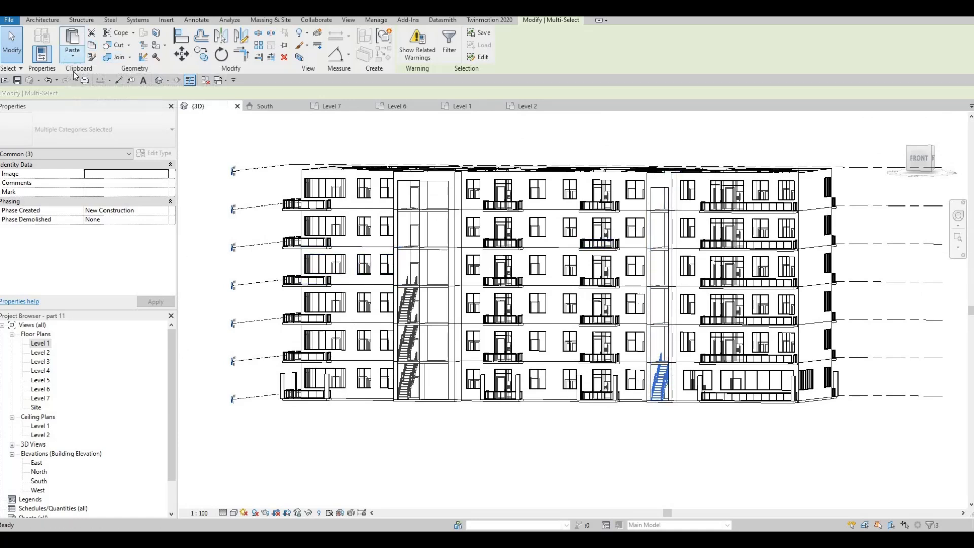
left_click(72, 55)
left_click(82, 94)
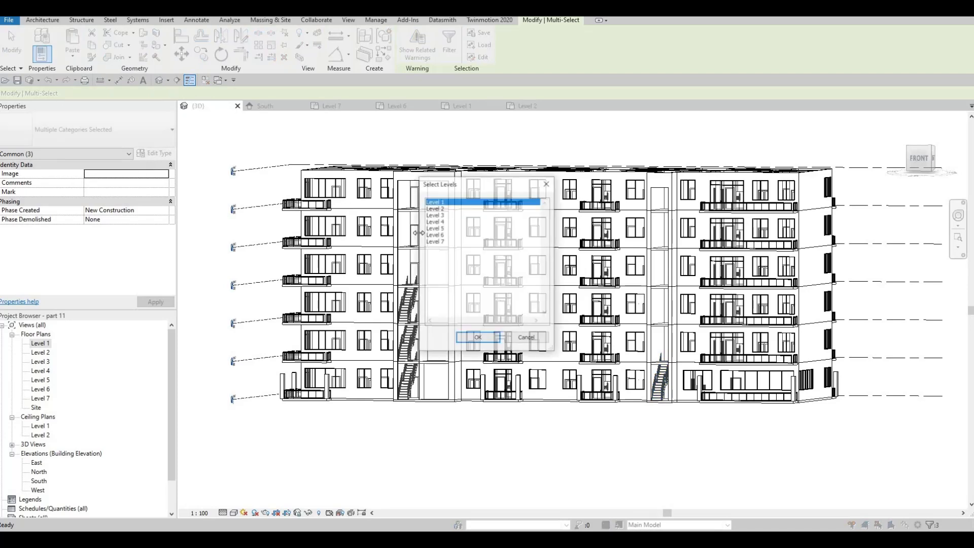
left_click(434, 208)
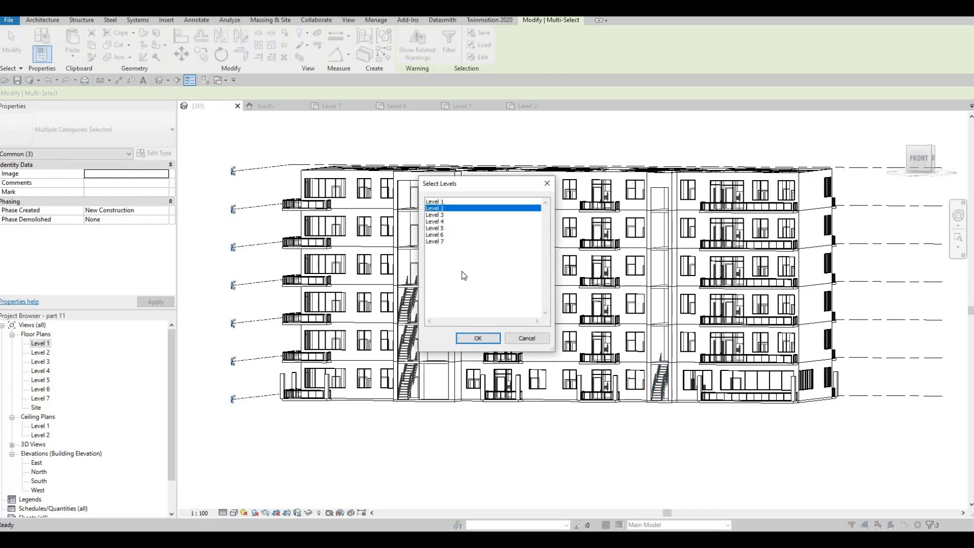
left_click(434, 235, "shift")
left_click(467, 339)
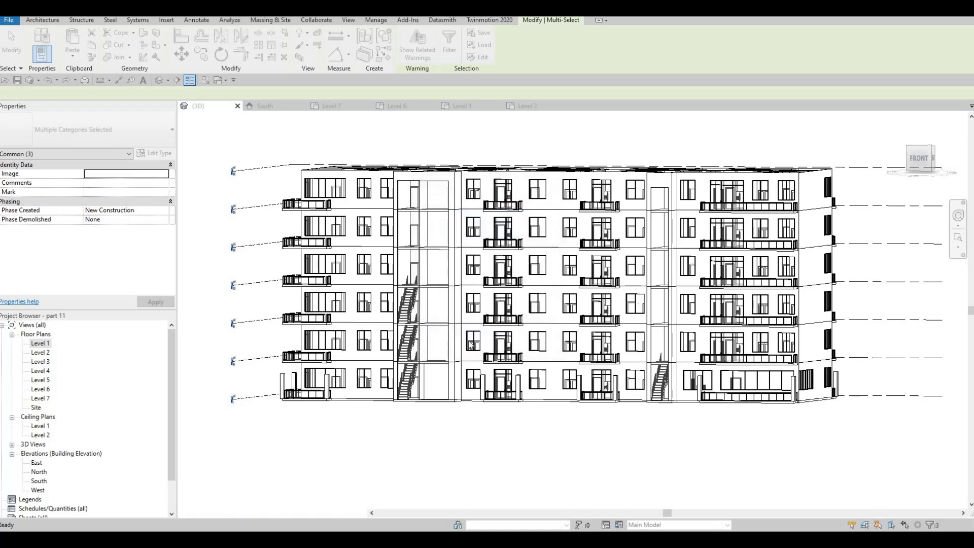
key("Escape")
key("Escape")
- Check the constraints and riser settings of the pasted Level 2 stair
scroll(677, 360, "up", 4)
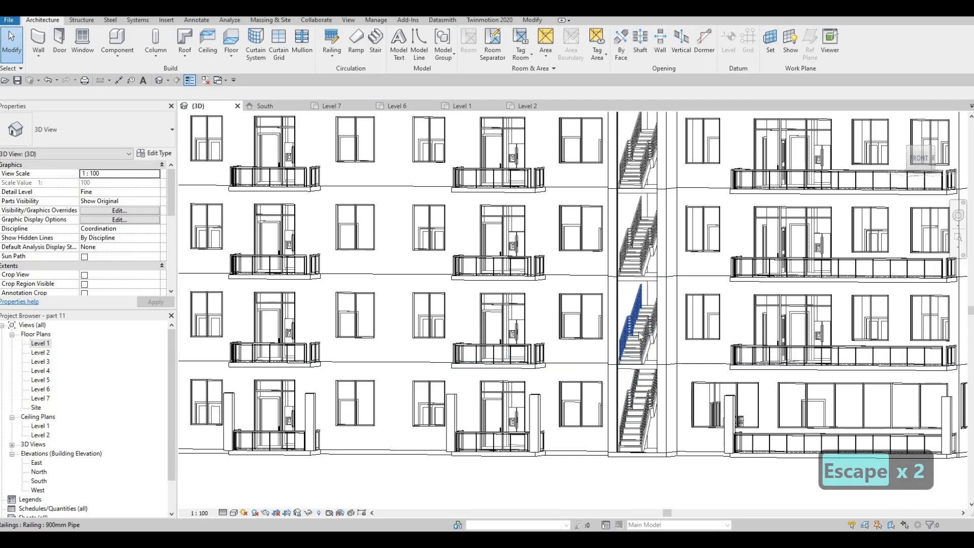
left_click(631, 332)
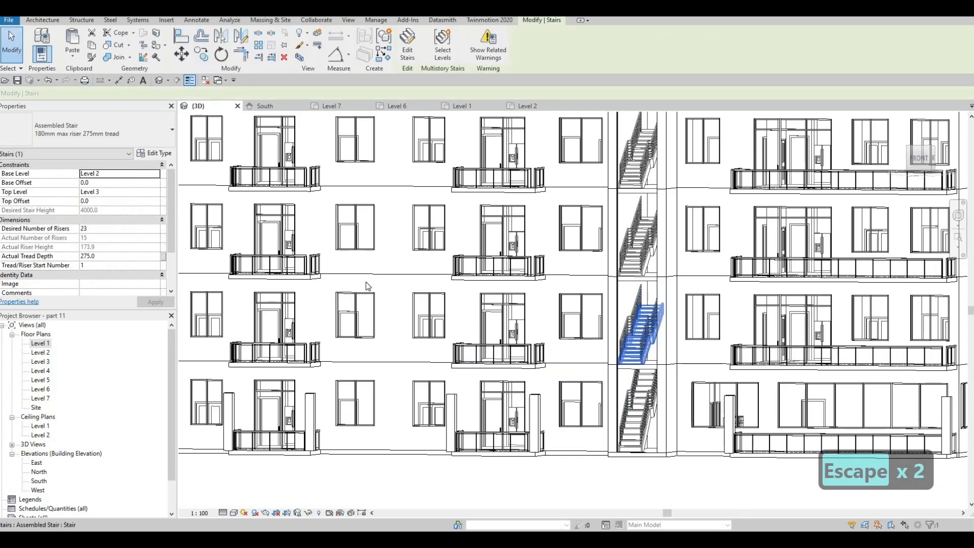
key("Escape")
- Capture the Level 1 stair's properties with the Snipping Tool as a reference and move the snip window out of the way
left_click(638, 424)
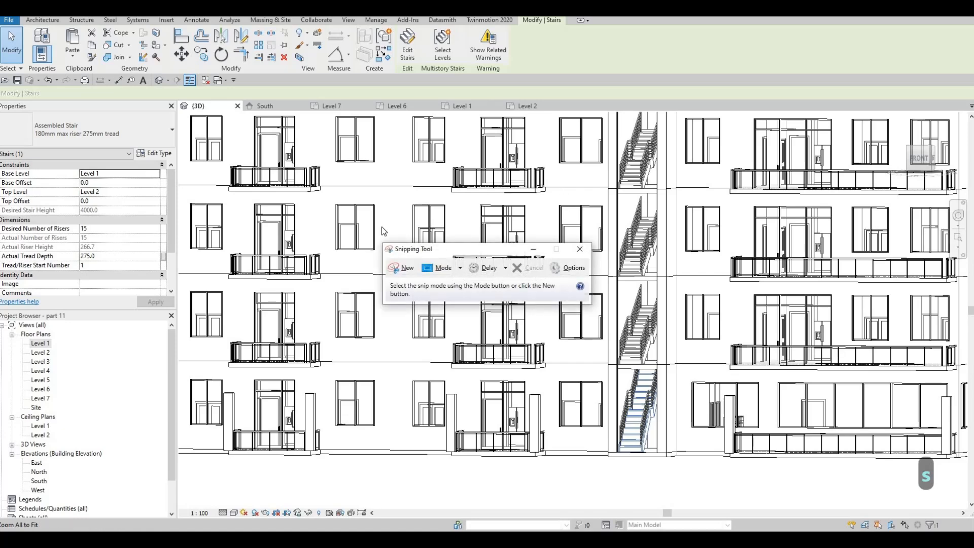
key("ctrl+n")
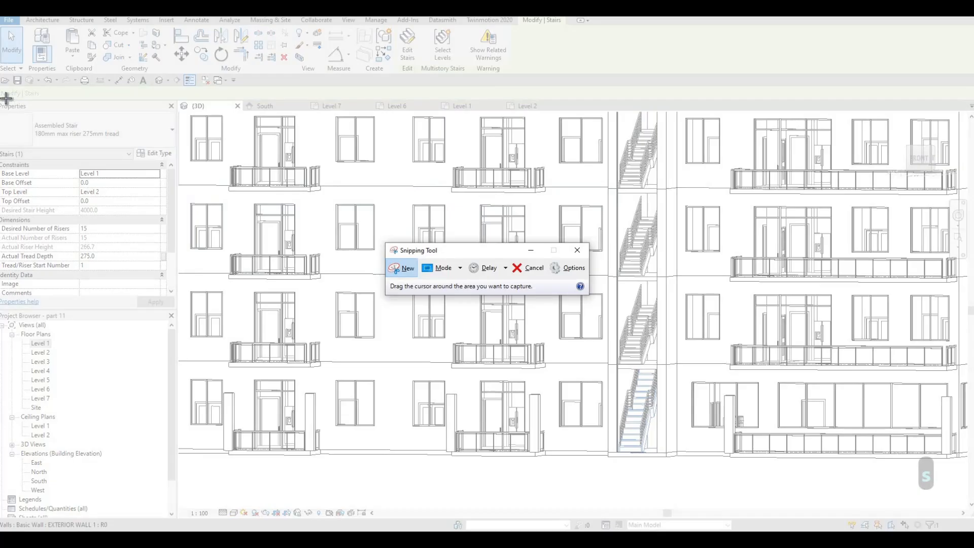
left_click_drag(5, 99, 219, 316)
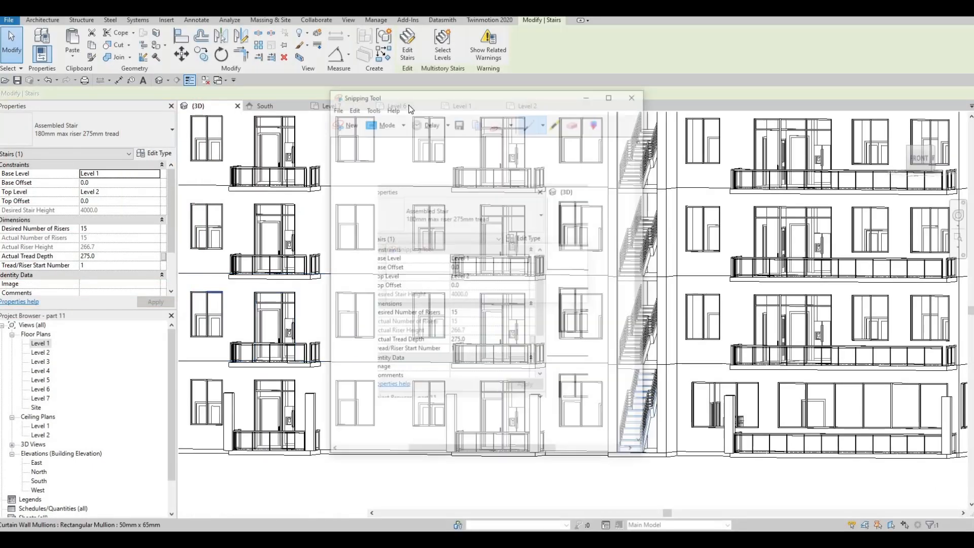
left_click_drag(751, 105, 972, 90)
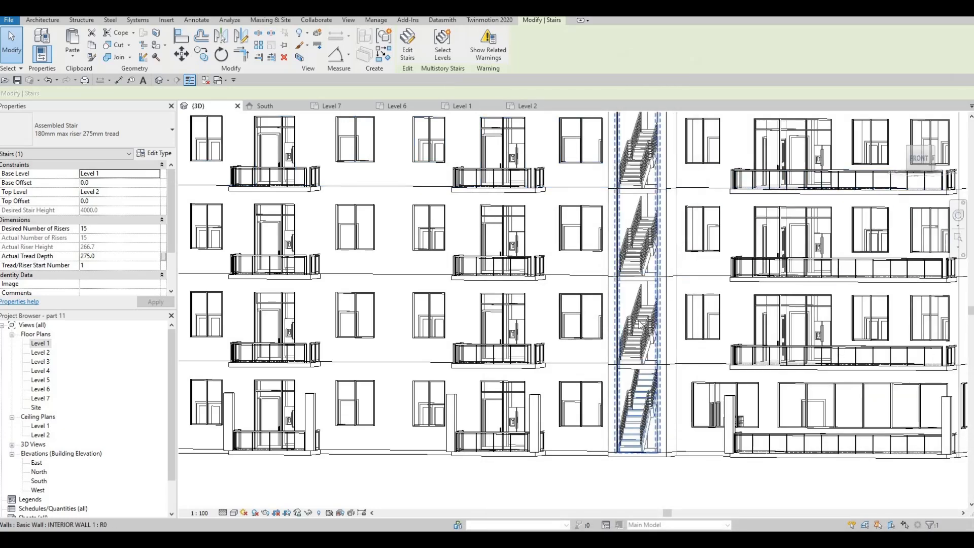
- Set the desired number of risers of the Level 2 stair behind the narrow curtain wall to 15, accepting the riser height warning
left_click(638, 329)
left_click(631, 325)
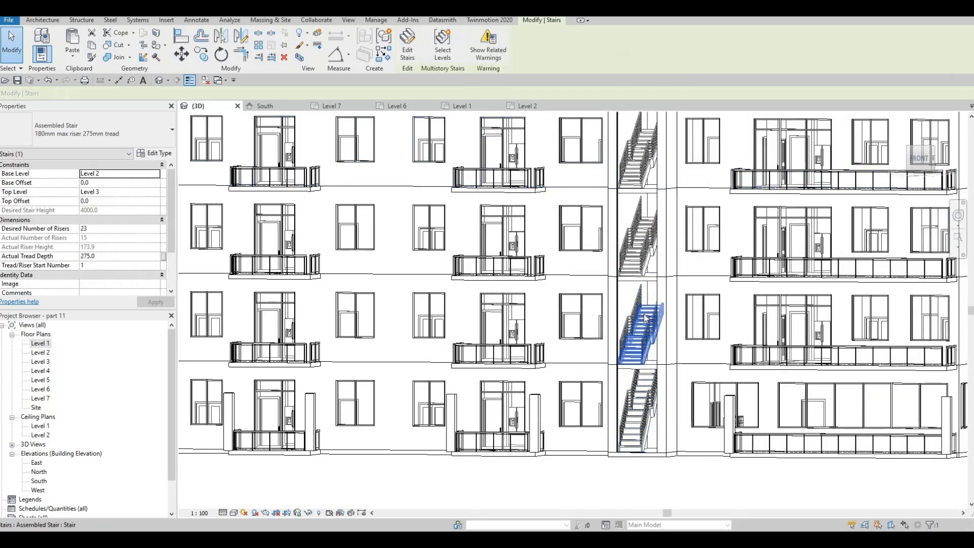
key("Escape")
left_click(630, 321)
key("Escape")
scroll(628, 321, "up", 3)
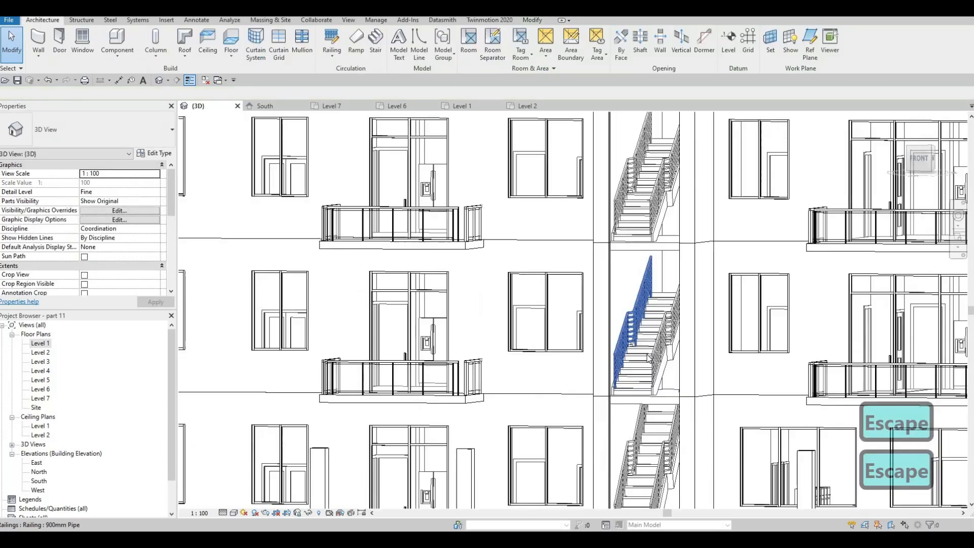
left_click(632, 325)
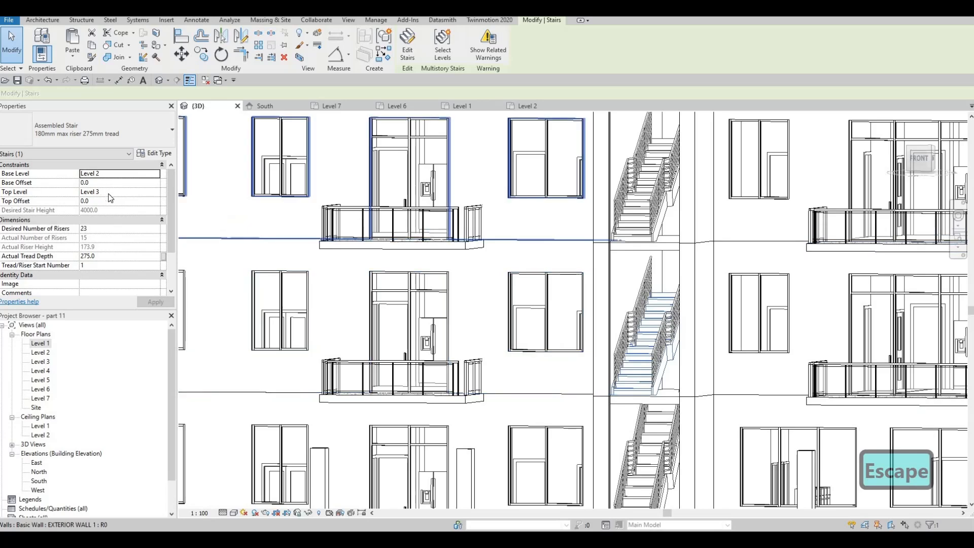
left_click(98, 229)
type("15")
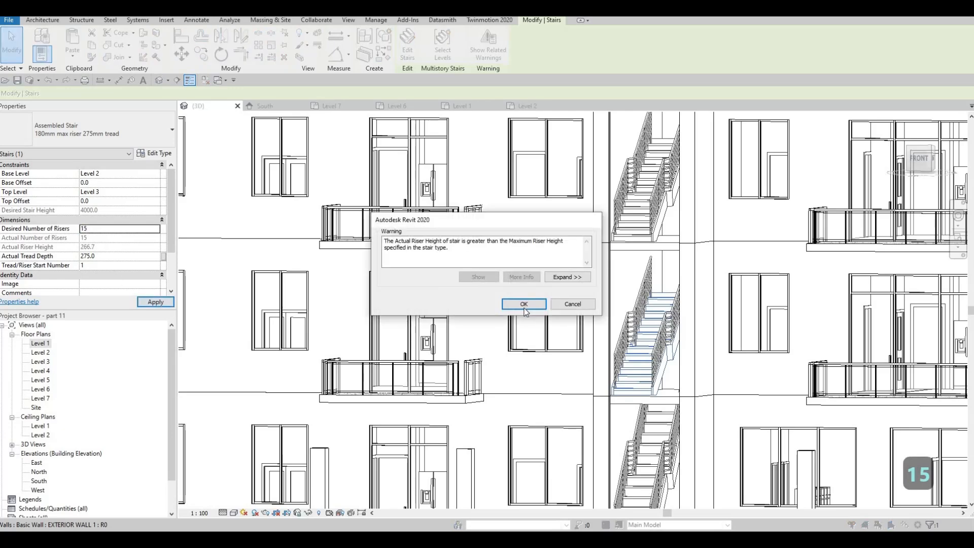
left_click(524, 304)
- Set the desired number of risers of the Level 3 stair behind the narrow curtain wall to 15
middle_click_drag(407, 199, 389, 265)
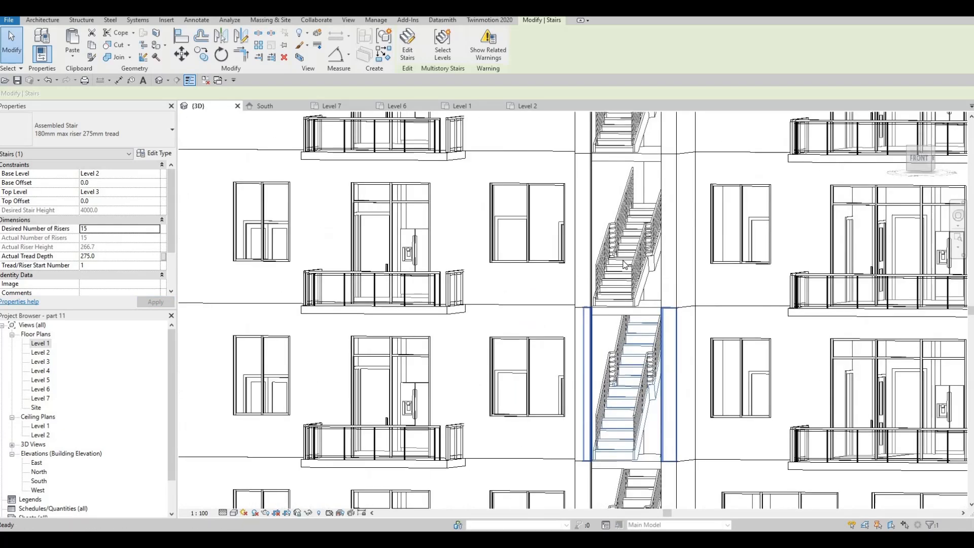
key("Escape")
left_click(629, 253)
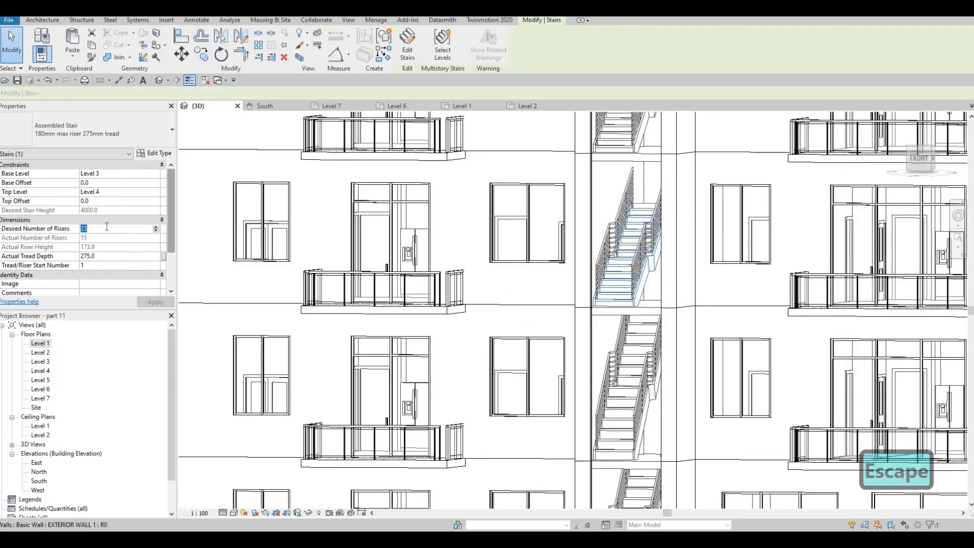
type("15")
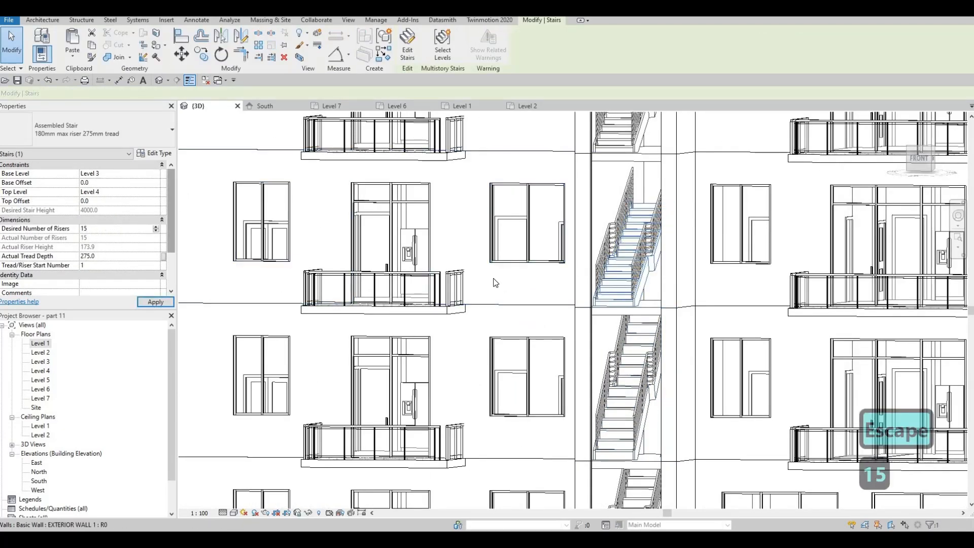
left_click(524, 304)
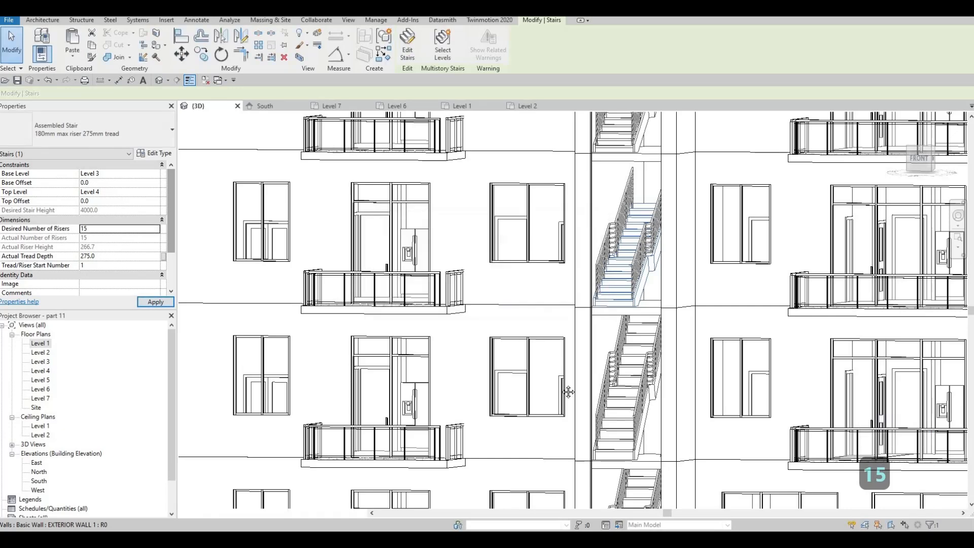
- Set the desired number of risers of the Level 4 stair behind the narrow curtain wall to 15
middle_click_drag(598, 248, 584, 377)
key("Escape")
left_click(615, 233)
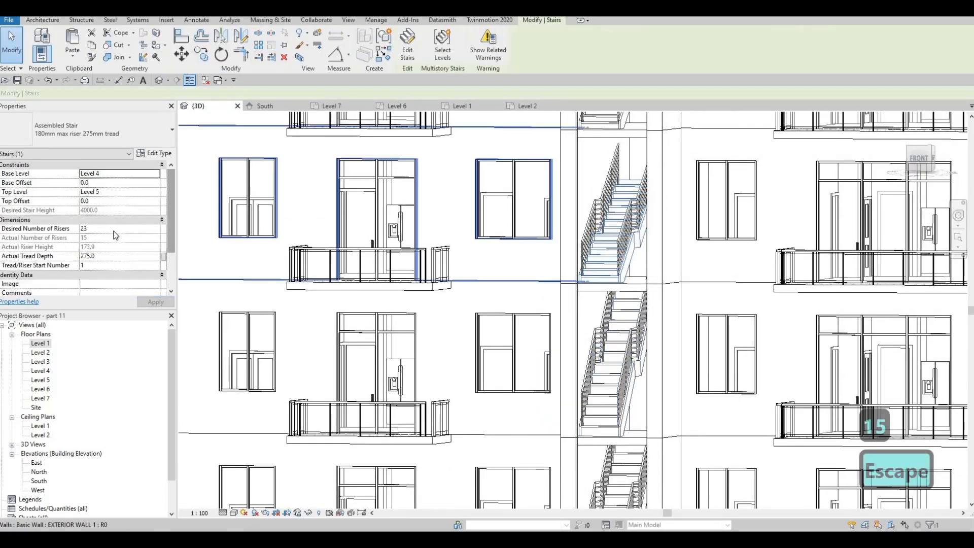
left_click(114, 230)
type("15")
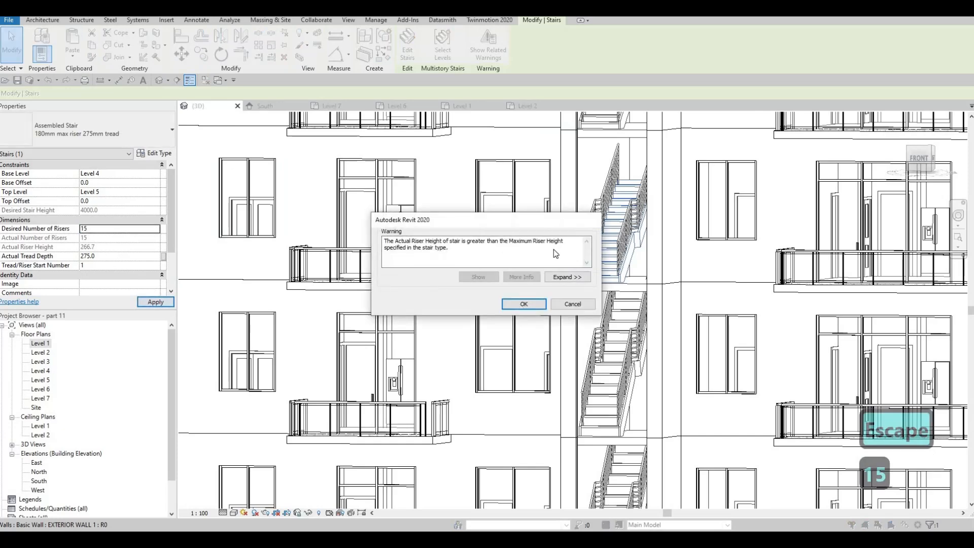
left_click(524, 304)
- Set the desired number of risers of the Level 5 stair behind the narrow curtain wall to 15
middle_click_drag(564, 215, 548, 347)
key("Escape")
left_click(579, 241)
left_click(107, 232)
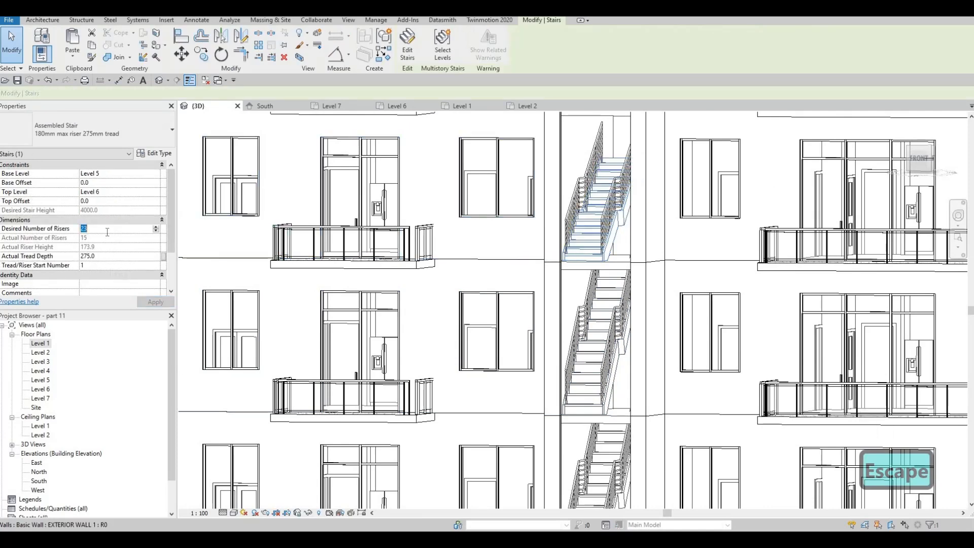
type("15")
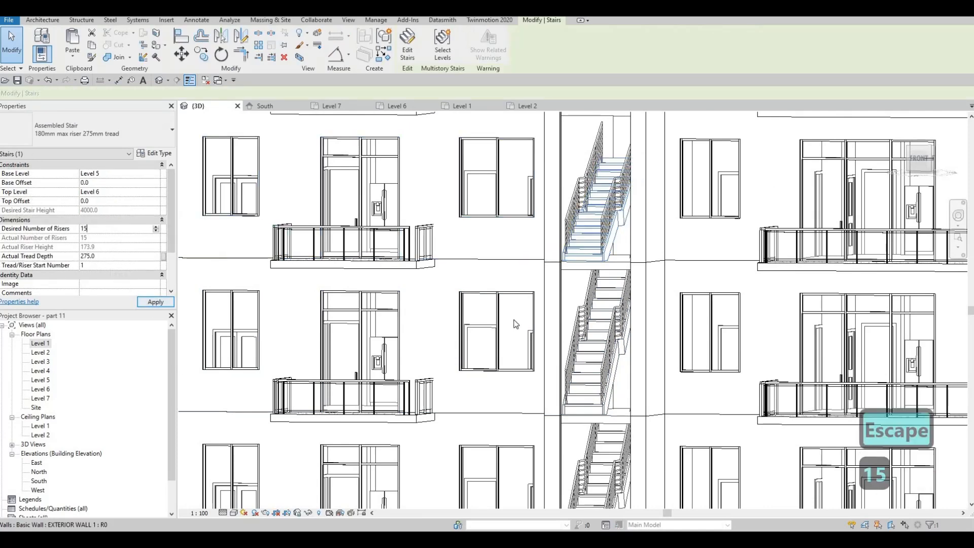
left_click(571, 306)
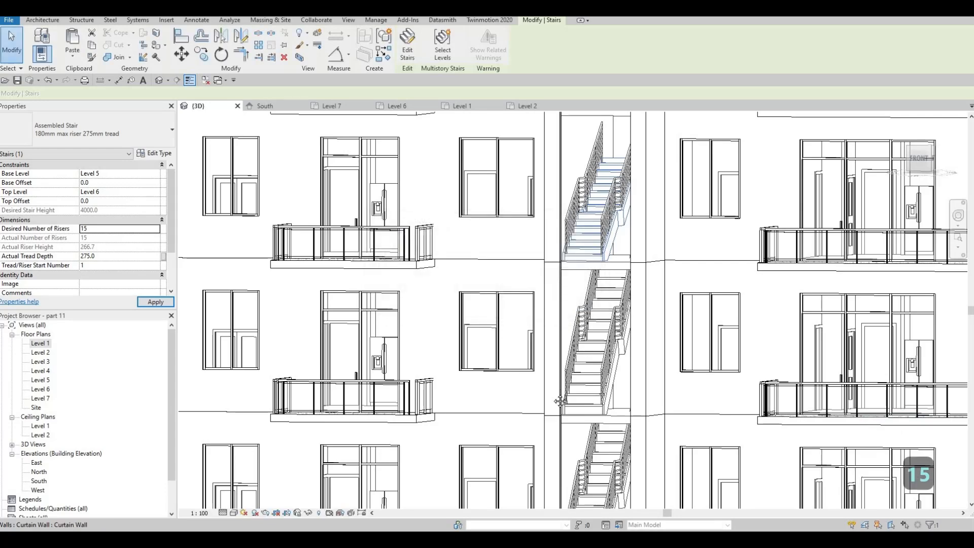
- Set the desired number of risers of the Level 6 stair behind the narrow curtain wall to 15
scroll(560, 390, "down", 4)
key("Escape")
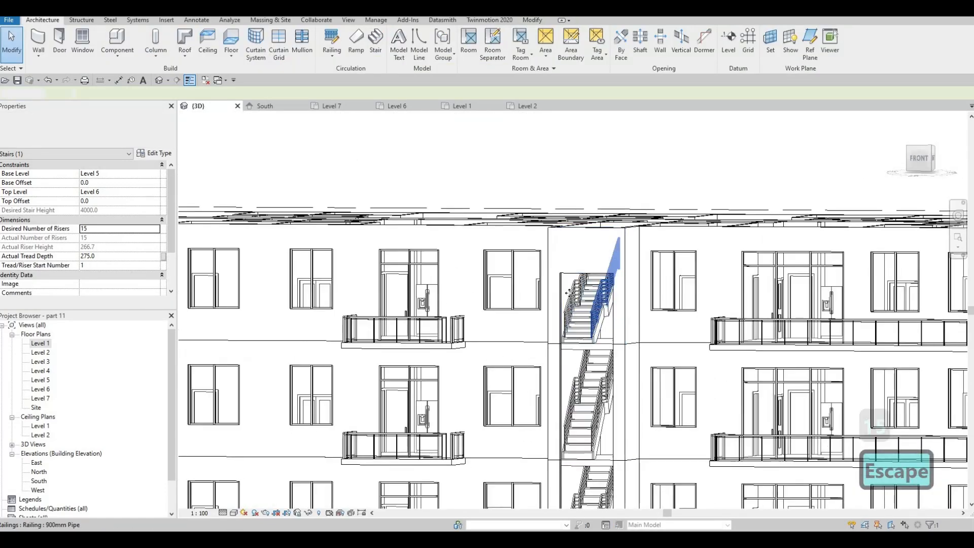
left_click(594, 297)
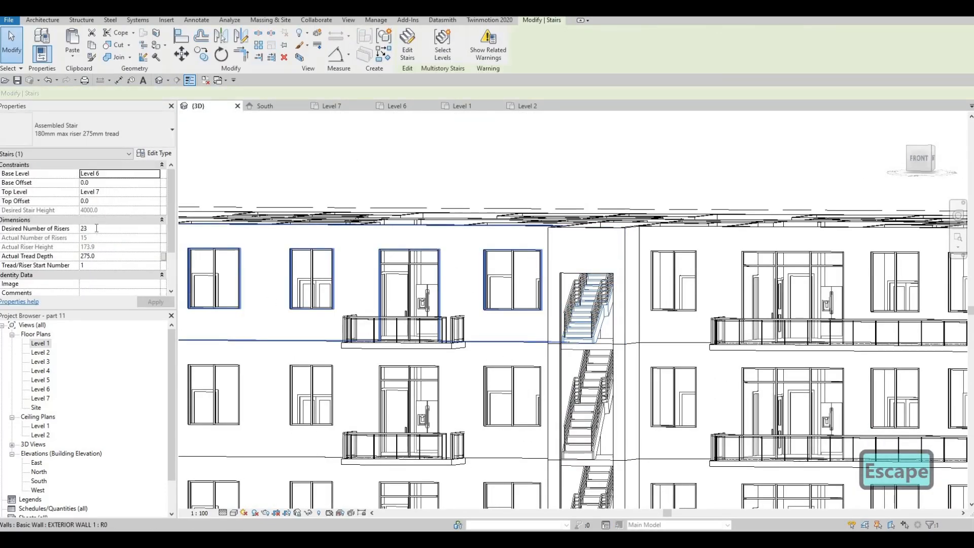
left_click(97, 228)
type("15")
key("Return")
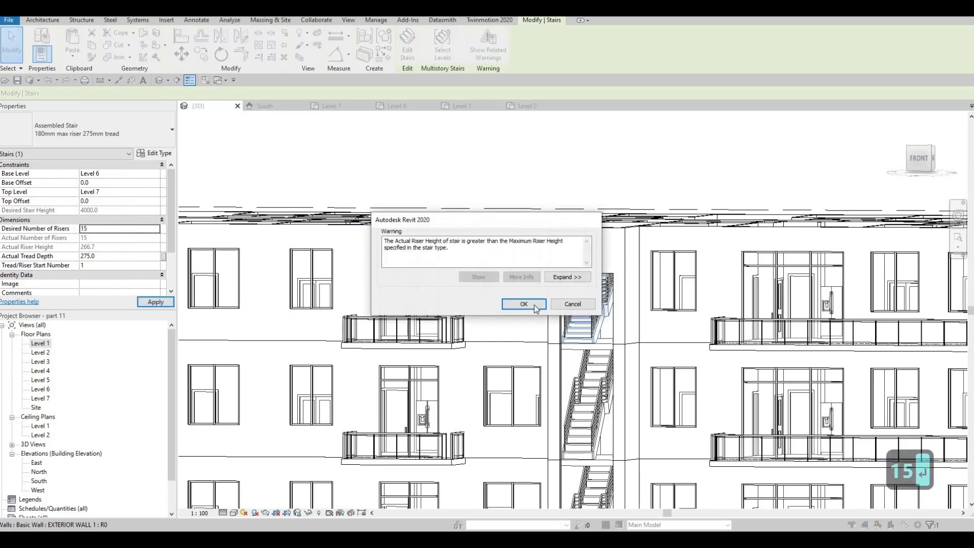
left_click(524, 303)
- Copy the Level 3 stair behind the wide curtain wall with both railings and paste them aligned to Levels 4 through 6
middle_click_drag(543, 307, 453, 287, "shift")
scroll(610, 311, "down", 3)
scroll(389, 300, "up", 3)
middle_click_drag(355, 339, 378, 324, "shift")
middle_click_drag(388, 363, 391, 357, "shift")
scroll(391, 358, "up", 4)
left_click(411, 376)
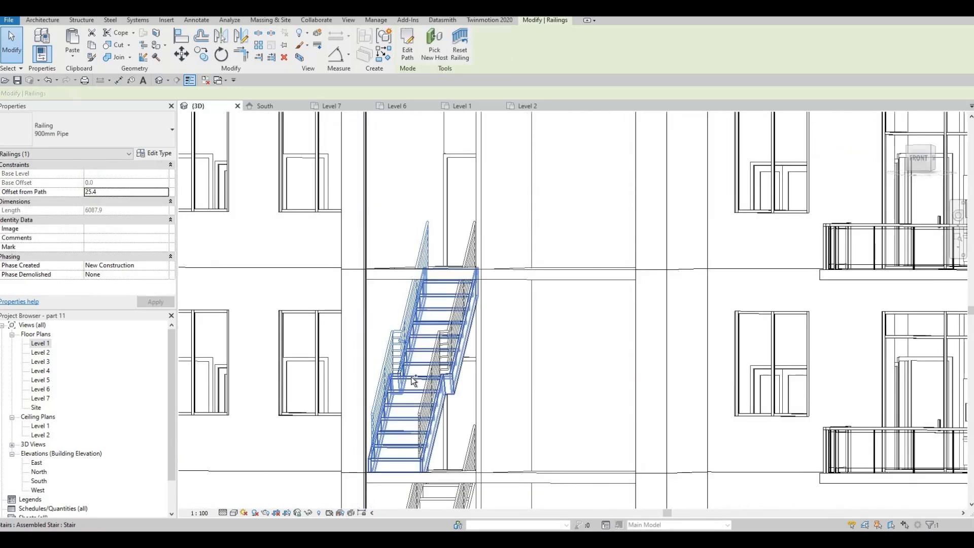
left_click(441, 375, "ctrl")
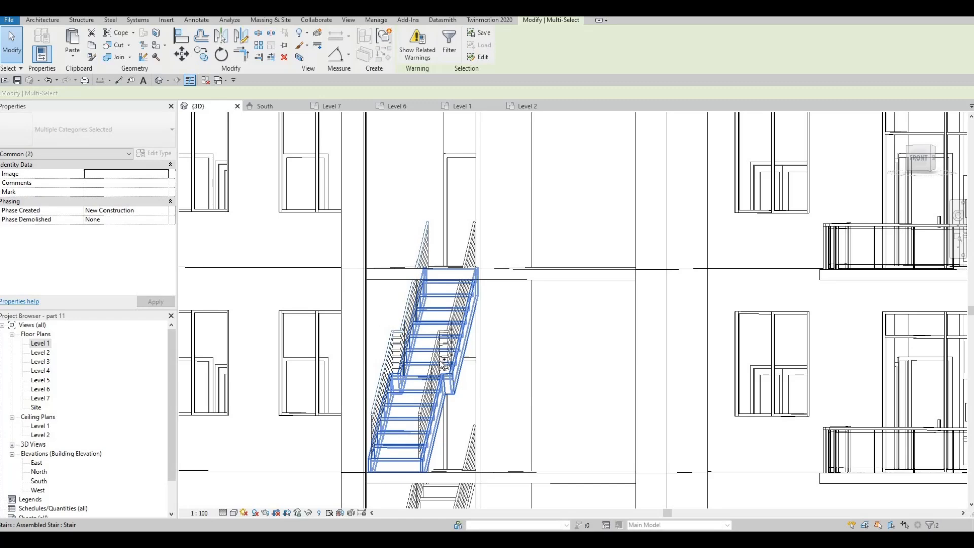
scroll(459, 330, "down", 6)
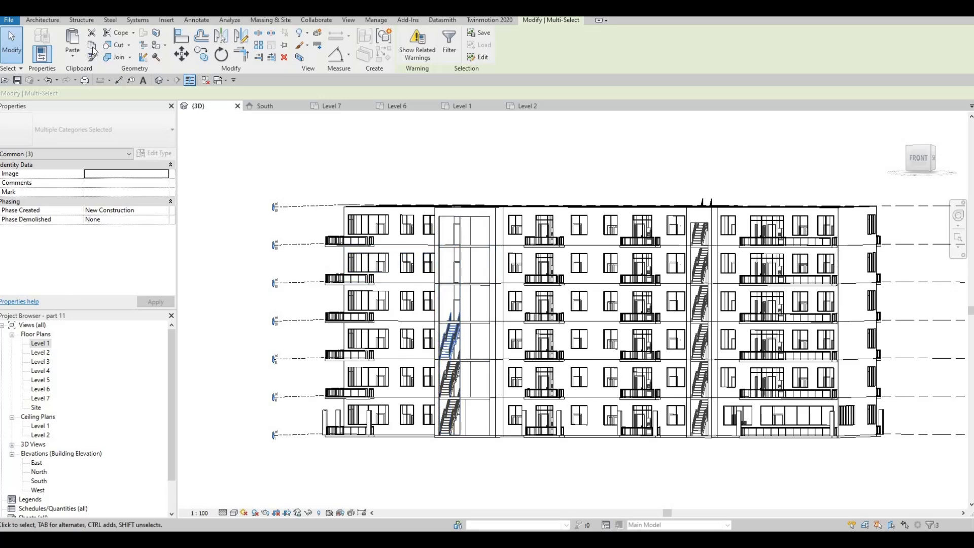
left_click(71, 60)
left_click(91, 90)
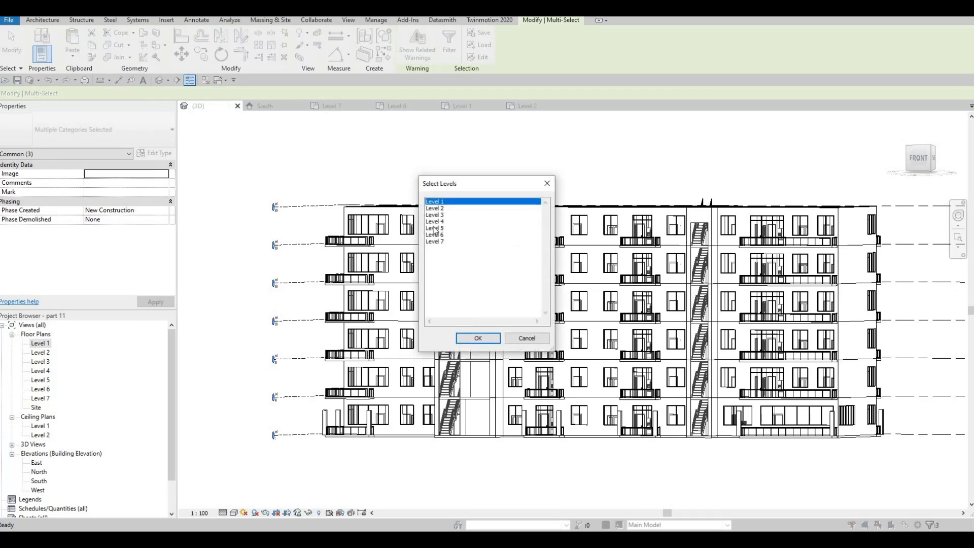
left_click_drag(435, 222, 436, 235)
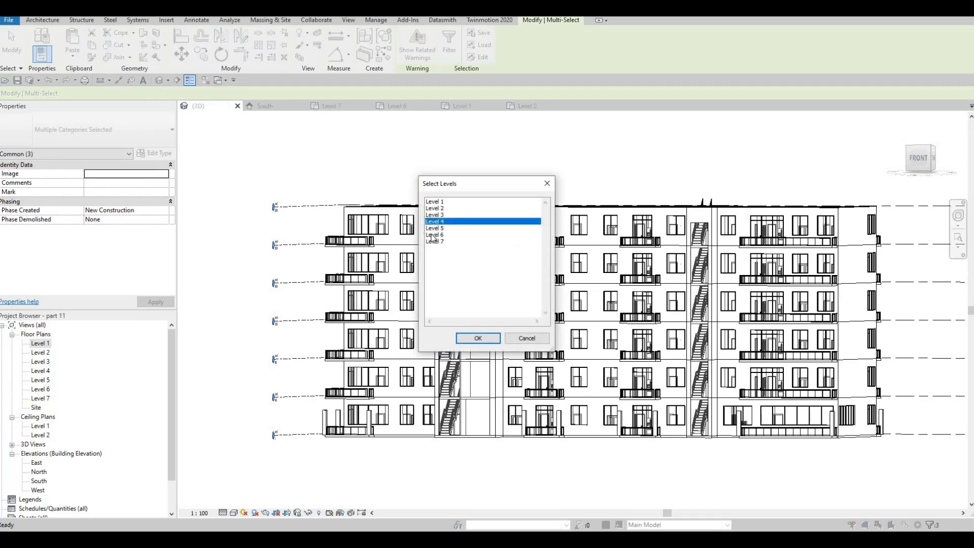
left_click(478, 339)
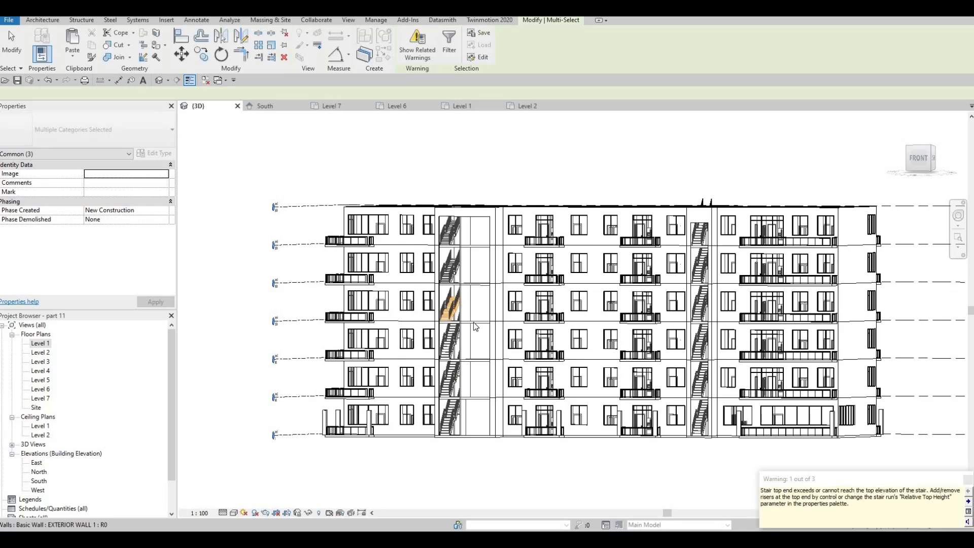
- Set the desired number of risers of the three pasted stairs on Levels 4, 5 and 6 behind the wide curtain wall to 15
scroll(440, 314, "up", 4)
key("Escape")
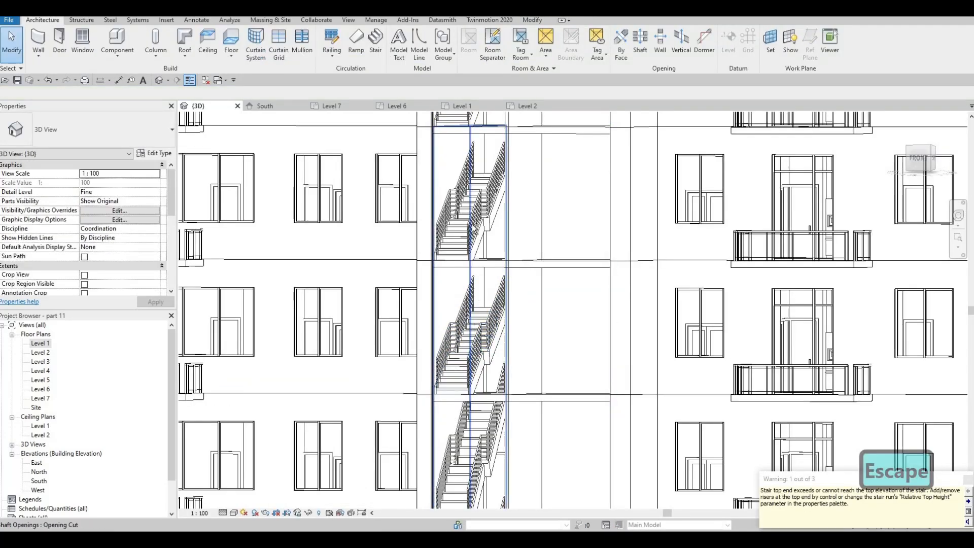
left_click(465, 330)
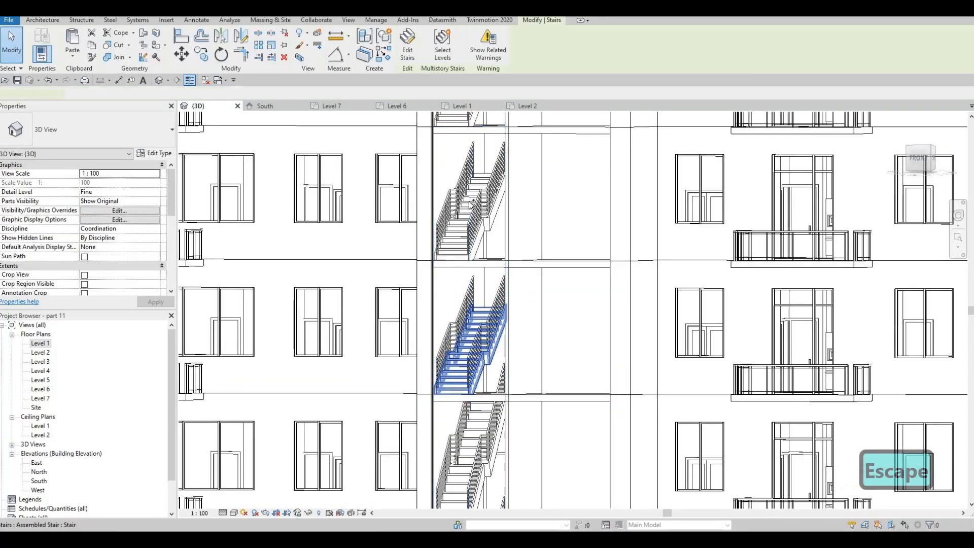
left_click(458, 240, "ctrl")
middle_click_drag(457, 241, 460, 371)
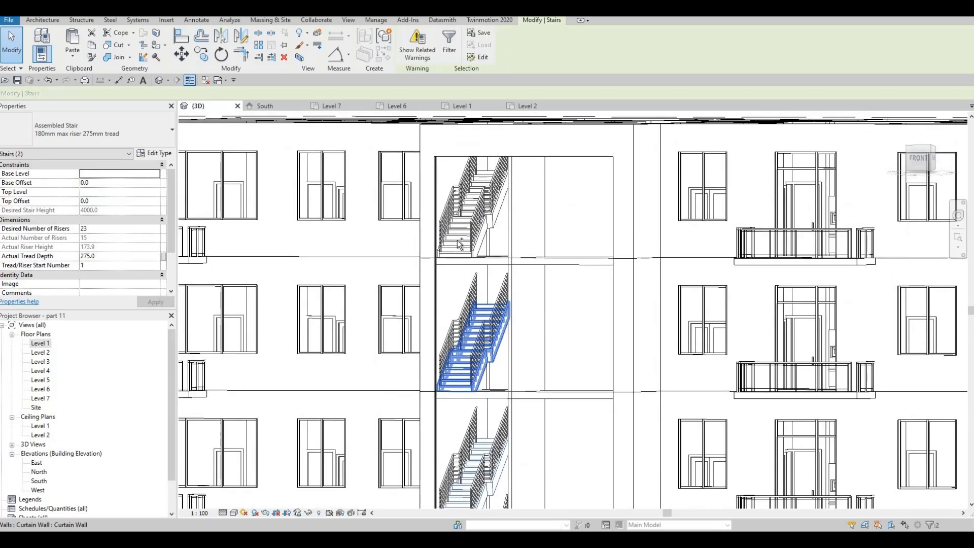
left_click(101, 228)
type("15")
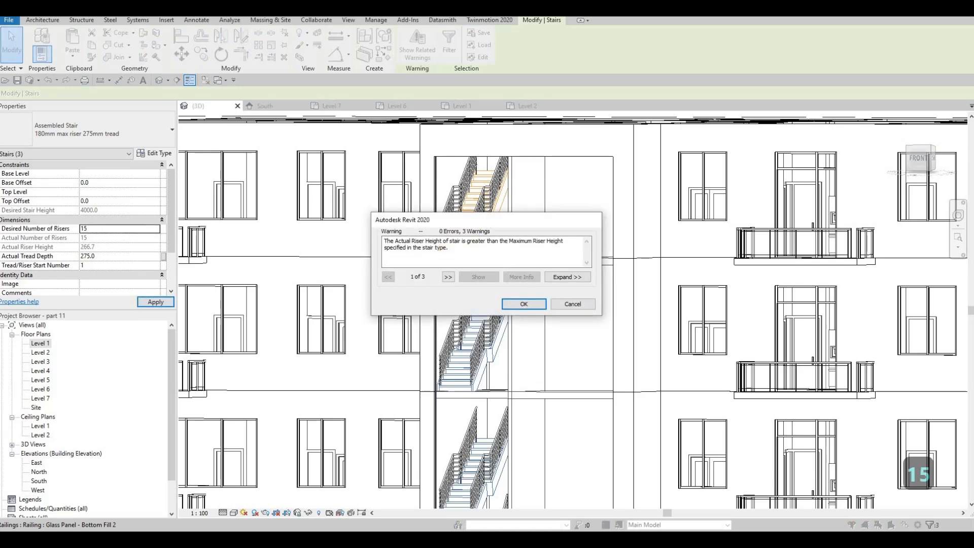
left_click(524, 304)
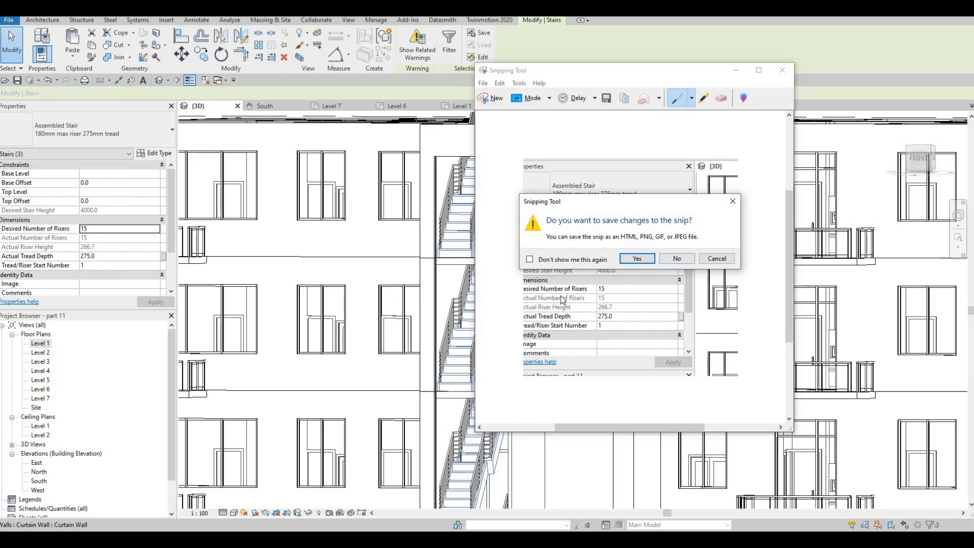
- Close the reference snip of the stair properties without saving it and clear the stair selection
left_click(677, 259)
scroll(528, 264, "down", 2)
key("Escape")
- Delete the front glass panel railing of the Level 1 corner balcony beside the wide curtain wall's facade
scroll(541, 273, "down", 3)
middle_click_drag(630, 281, 545, 250)
scroll(551, 260, "down", 3)
middle_click_drag(796, 276, 756, 347, "shift")
middle_click_drag(665, 330, 714, 324, "shift")
middle_click_drag(542, 384, 569, 347)
key("Escape")
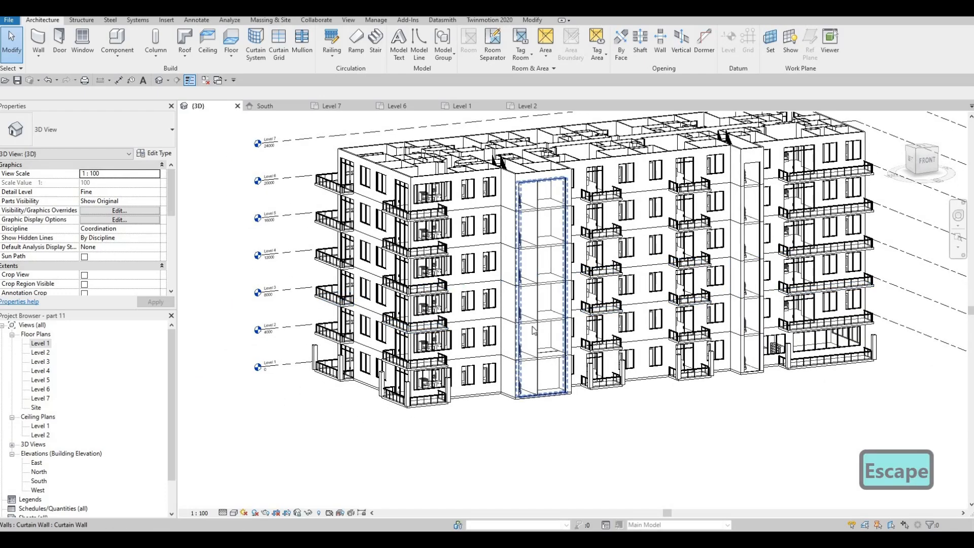
scroll(419, 404, "up", 5)
left_click(429, 405)
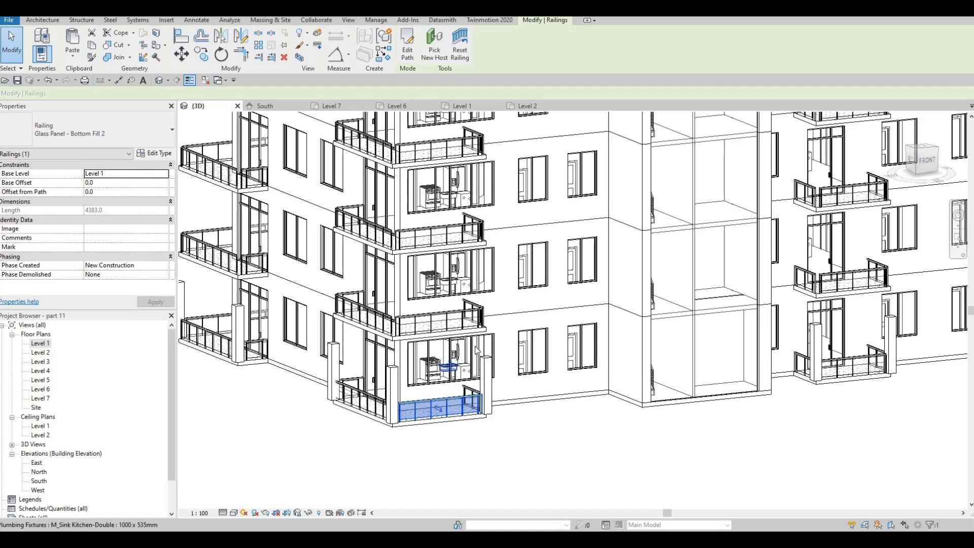
scroll(474, 403, "up", 4)
key("Escape")
scroll(490, 384, "down", 2)
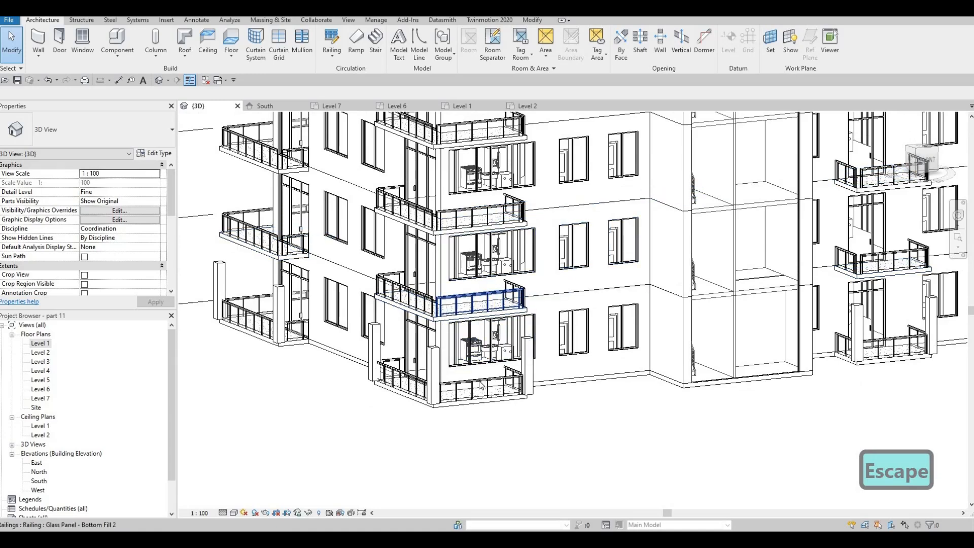
key("Escape")
left_click(480, 385)
key("Delete")
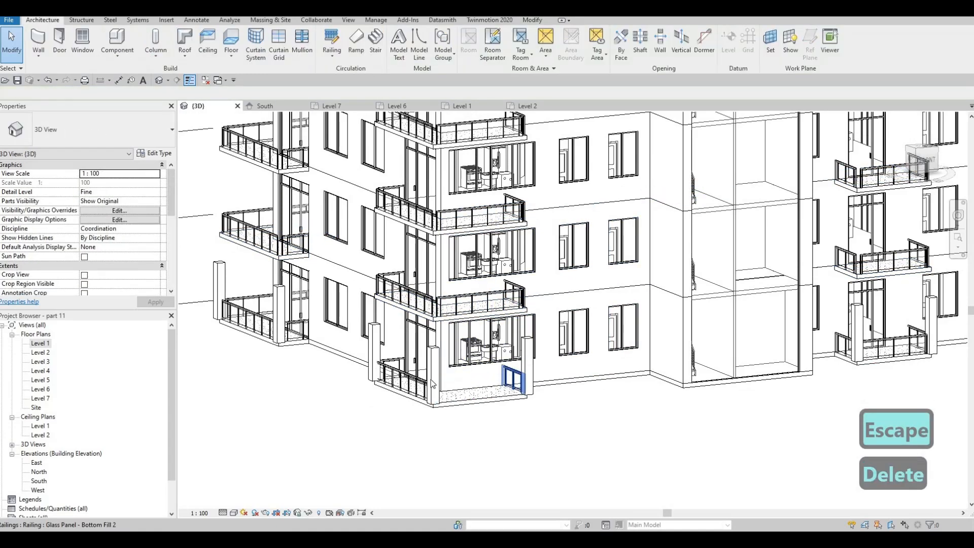
- Delete the two remaining Level 1 corner balcony railings and the generic model columns around the ground-floor balconies
left_click(468, 383)
key("Delete")
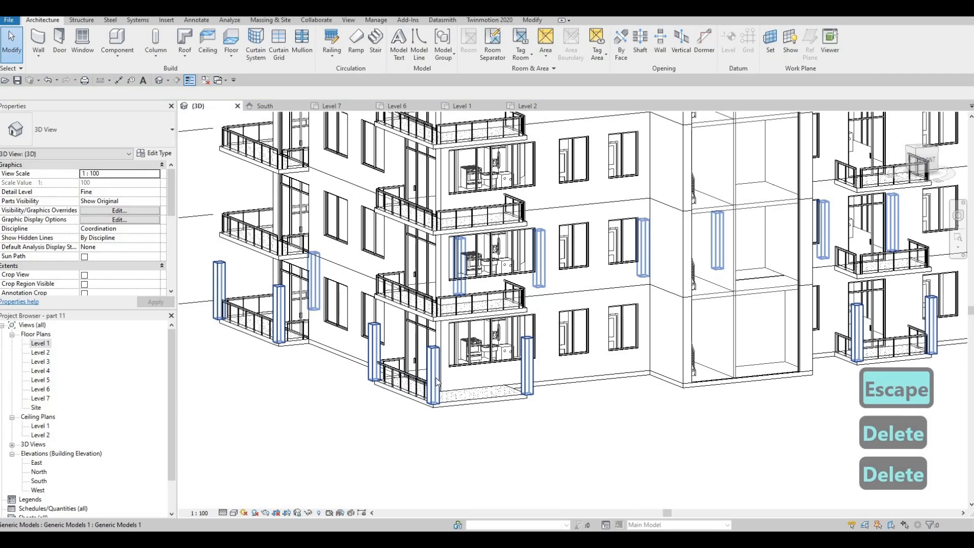
left_click(437, 382)
key("Delete")
left_click(385, 366)
key("Delete")
key("Delete")
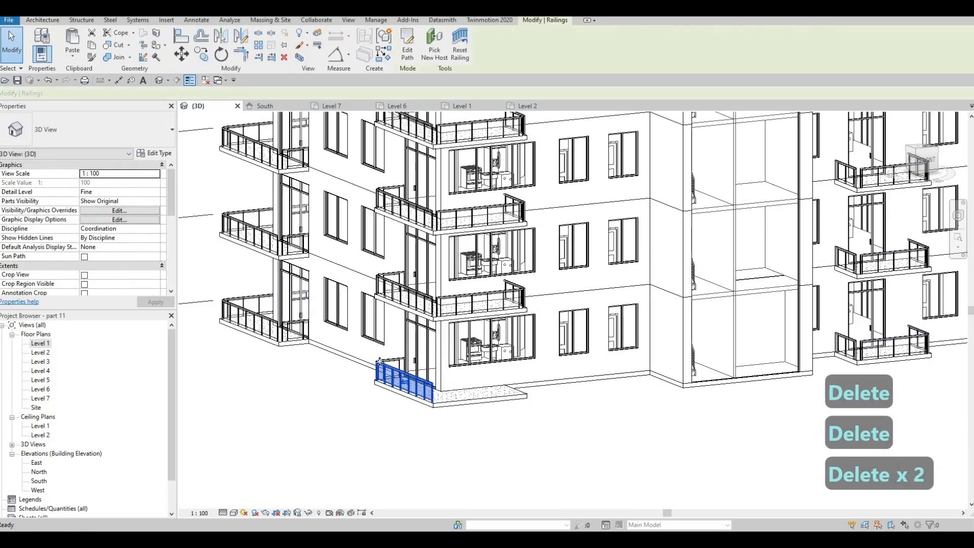
- Delete the glass panel railings of the other Level 1 balcony, at the far end of the building's short side
left_click(290, 328)
key("Delete")
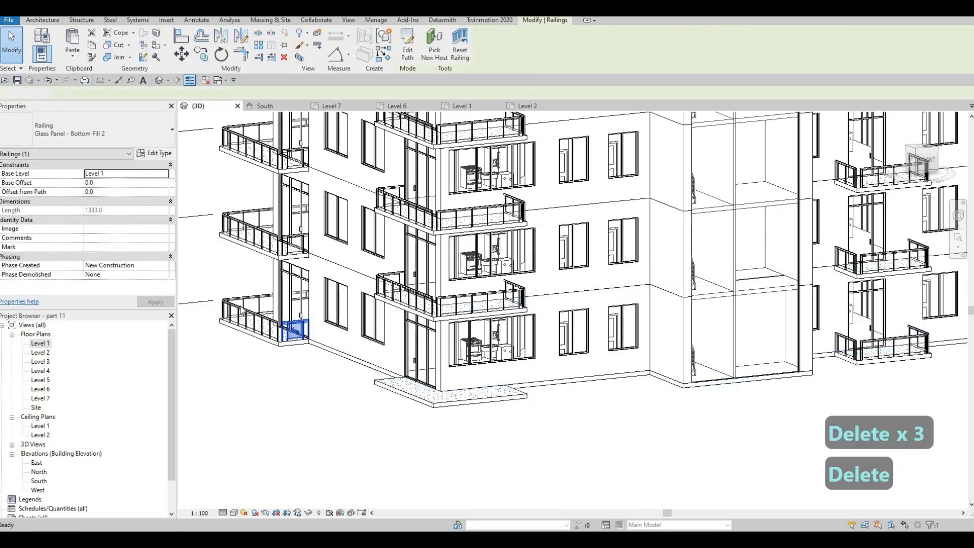
left_click(248, 311)
key("Delete")
left_click(249, 308)
key("Delete")
- Delete the glass panel railings of the two Level 1 balconies between the stair towers on the front facade
scroll(249, 309, "down", 1)
scroll(470, 347, "down", 1)
middle_click_drag(470, 347, 333, 365)
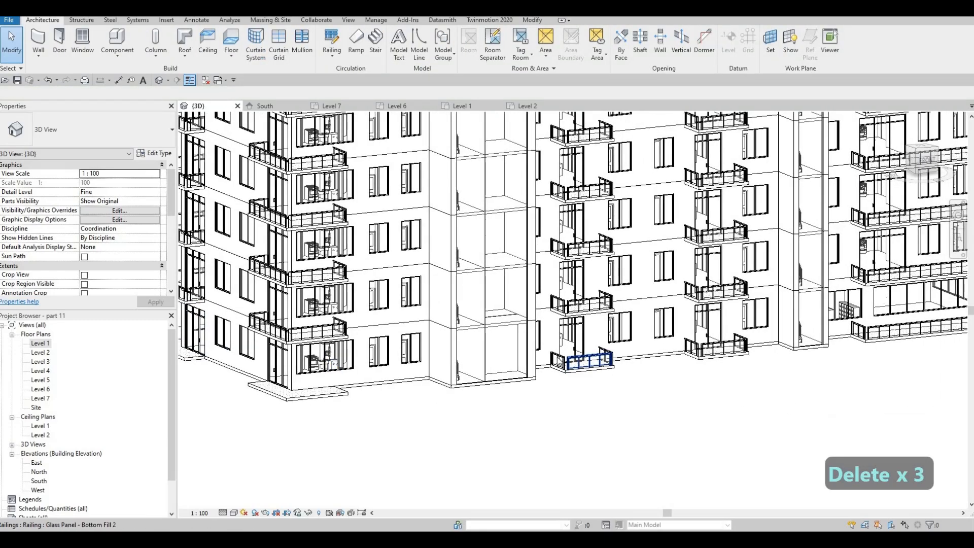
left_click(560, 362)
key("Delete")
left_click(610, 356)
key("Delete")
left_click(693, 350)
key("Delete")
left_click(746, 347)
key("Delete")
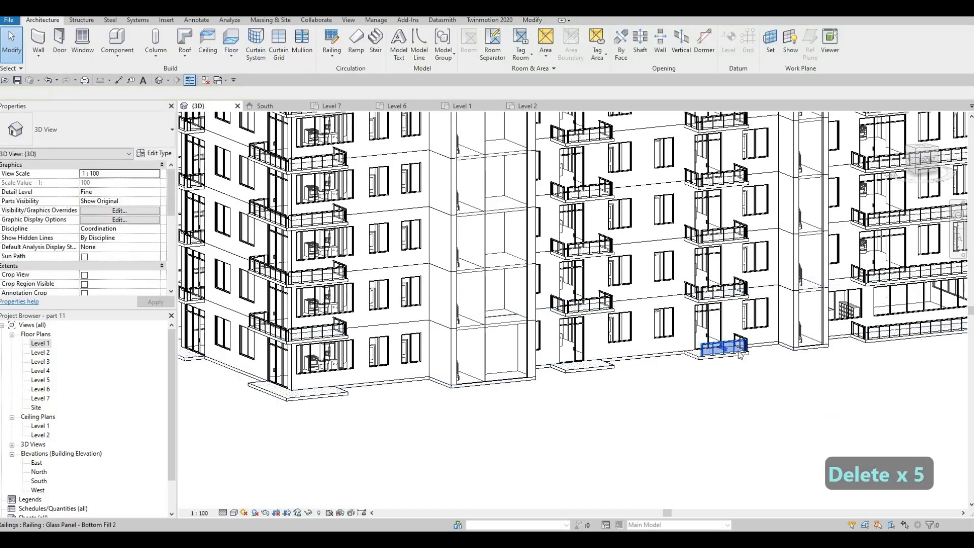
key("Delete")
- Delete the front and both side railings of the long Level 1 balcony beyond the second stair tower
middle_click_drag(701, 341, 497, 354)
left_click(667, 345)
key("Delete")
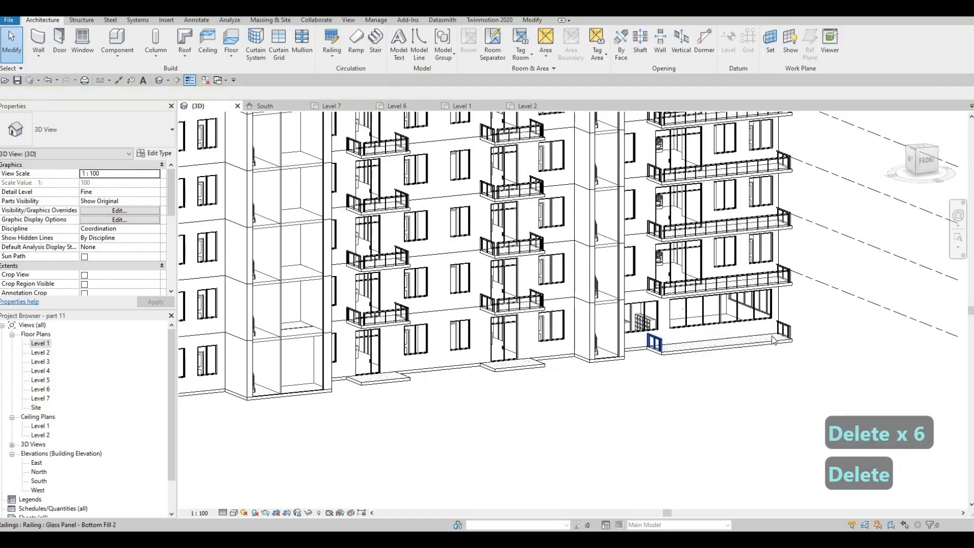
key("Delete")
left_click(784, 335)
key("Delete")
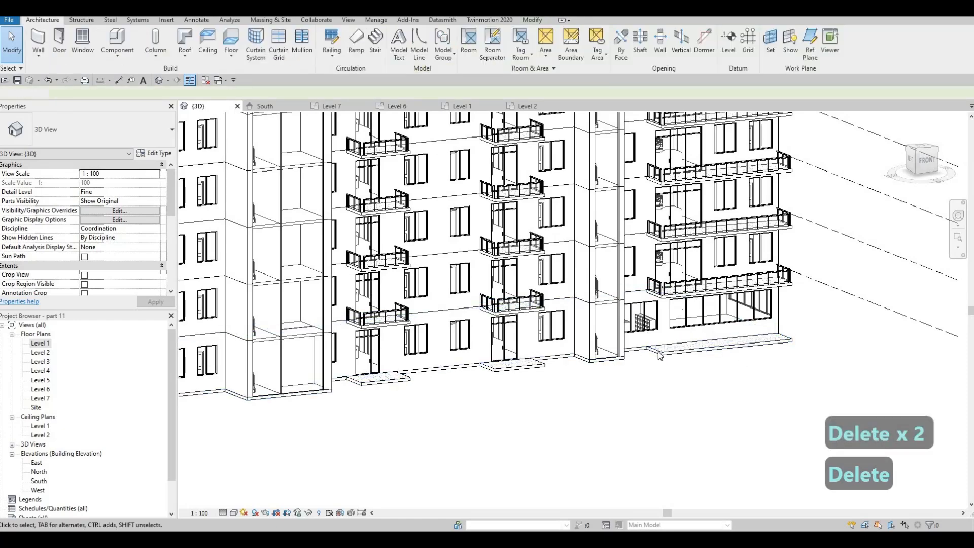
- Delete the FLOOR 2 element that forms the Level 1 balcony slabs
left_click(656, 355)
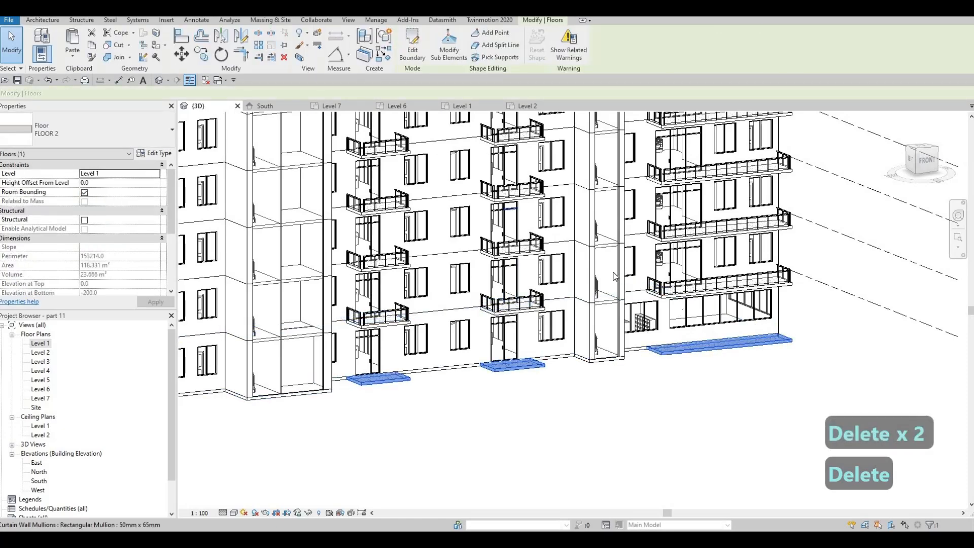
middle_click_drag(584, 324, 517, 362, "shift")
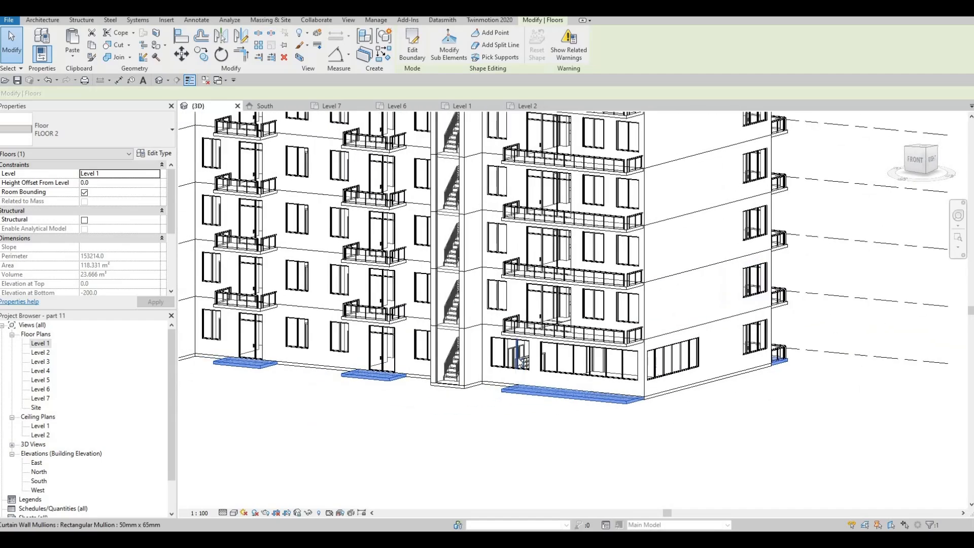
key("Delete")
- Delete the front and side railings of the first Level 1 balcony on the back facade
middle_click_drag(400, 391, 328, 352, "shift")
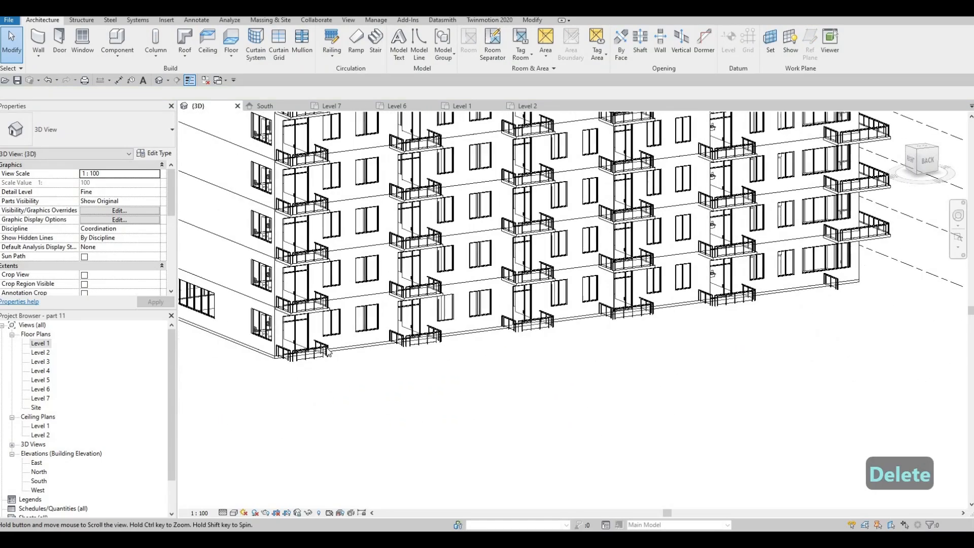
left_click(324, 352)
key("Delete")
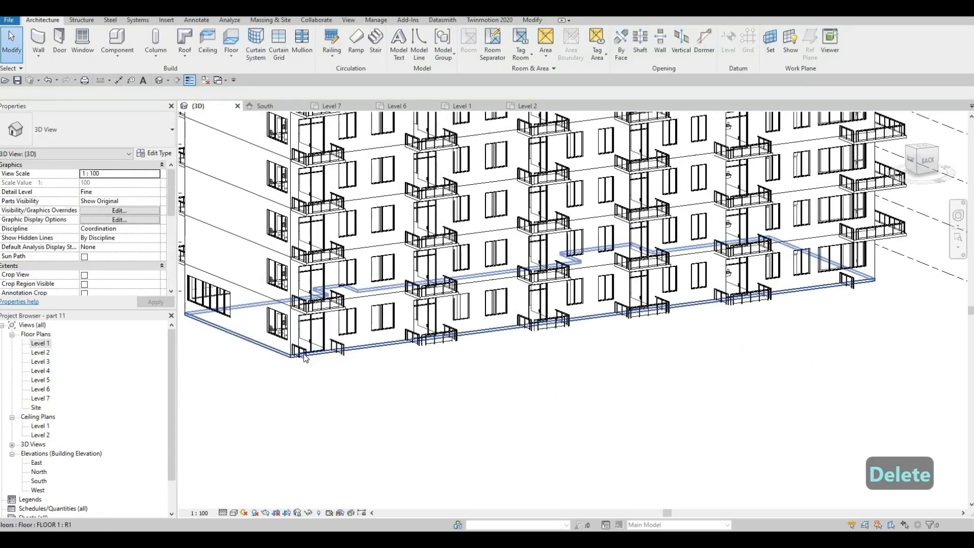
left_click(339, 351)
key("Delete")
left_click(339, 351)
key("Delete")
- Delete the glass panel railings of the second Level 1 balcony on the back facade
left_click(415, 340)
key("Delete")
left_click(442, 339)
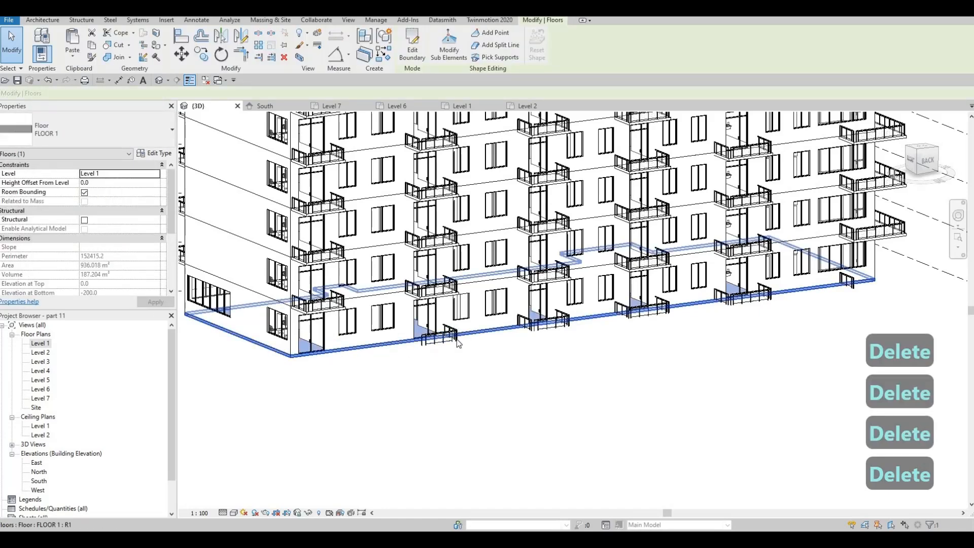
scroll(439, 340, "up", 4)
key("Escape")
left_click(442, 339)
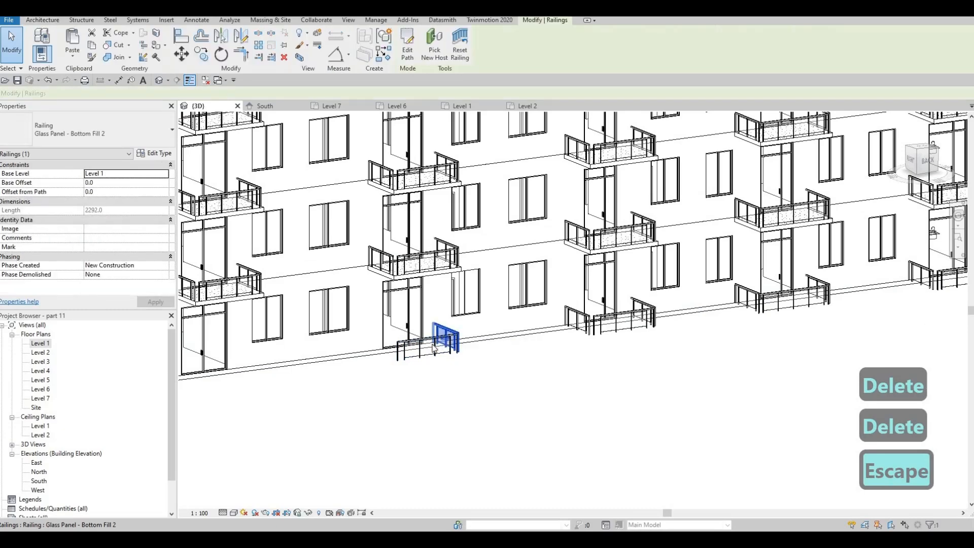
key("Delete")
left_click(542, 328)
key("Delete")
- Delete the glass panel railings of the third Level 1 balcony on the back facade
left_click(578, 322)
key("Delete")
left_click(656, 315)
key("Delete")
left_click(640, 309)
key("Delete")
- Delete the glass panel railings of the fourth Level 1 balcony on the back facade
left_click(761, 300)
key("Delete")
left_click(820, 304)
middle_click_drag(823, 308, 714, 347)
key("Delete")
left_click(716, 325)
key("Delete")
- Delete the fifth Level 1 balcony's railings on the back facade and the leftover railing at the far corner
middle_click_drag(767, 312, 650, 320)
left_click(693, 324)
key("Delete")
left_click(745, 325)
key("Delete")
left_click(769, 315)
key("Delete")
middle_click_drag(905, 319, 609, 345)
left_click(747, 316)
key("Delete")
- Examine the building's ground floor, balconies and open top storey from several sides
middle_click_drag(513, 378, 637, 357)
scroll(637, 357, "down", 2)
middle_click_drag(567, 385, 588, 329, "shift")
scroll(530, 400, "up", 3)
middle_click_drag(542, 368, 578, 396)
middle_click_drag(571, 359, 572, 393, "shift")
scroll(590, 350, "down", 1)
middle_click_drag(591, 347, 567, 386)
scroll(567, 386, "down", 1)
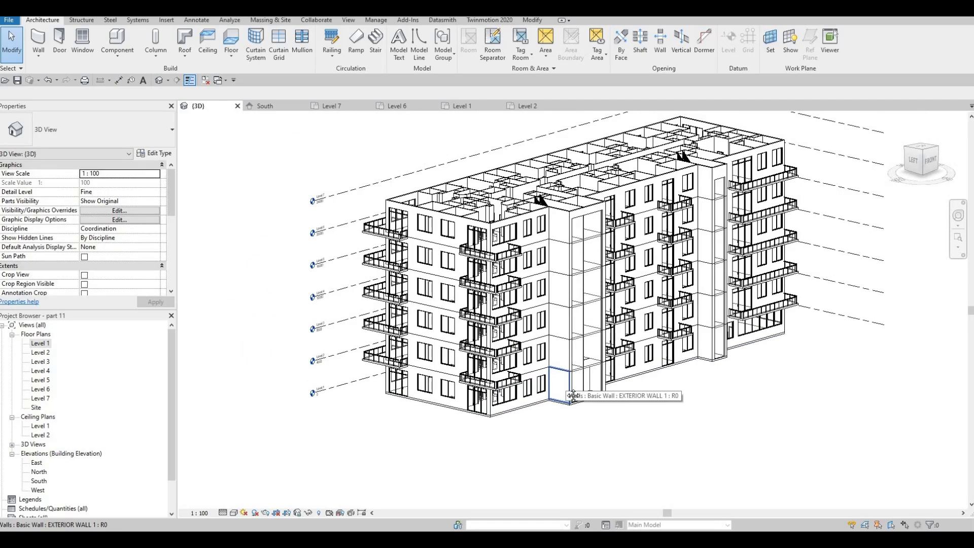
scroll(566, 368, "down", 1)
middle_click_drag(562, 370, 532, 383, "shift")
scroll(482, 295, "up", 3)
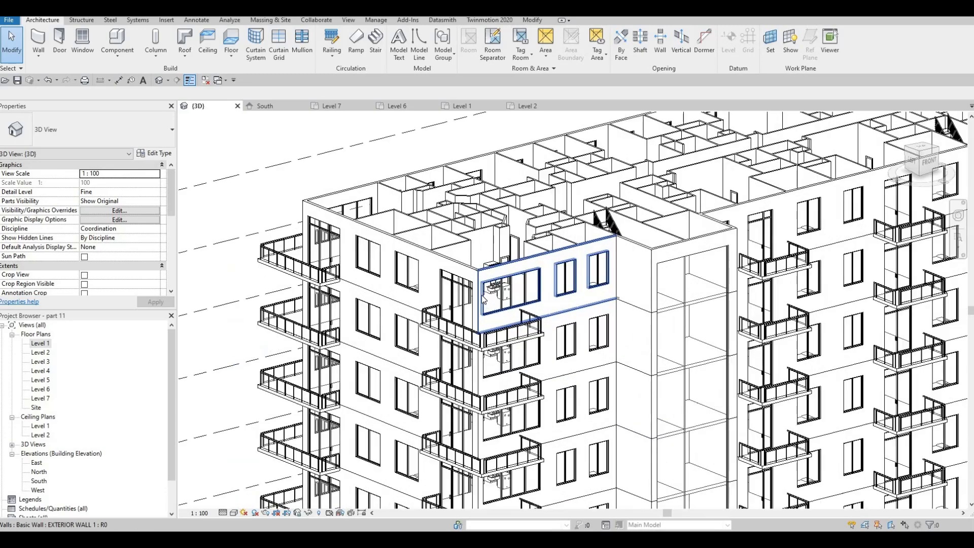
middle_click_drag(563, 300, 626, 265)
scroll(627, 267, "down", 1)
middle_click_drag(538, 234, 455, 322)
scroll(517, 265, "down", 1)
scroll(477, 277, "up", 2)
middle_click_drag(633, 287, 598, 300)
scroll(599, 303, "down", 1)
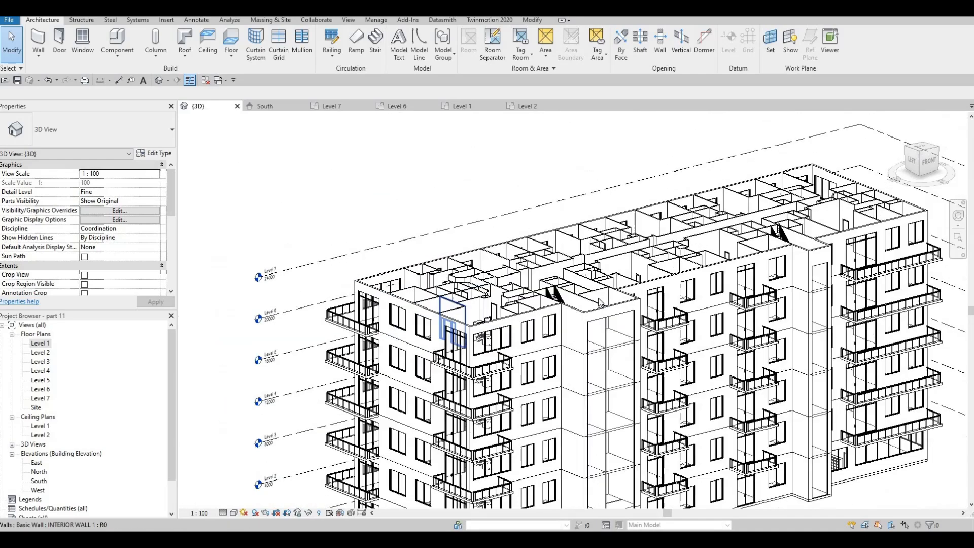
middle_click_drag(459, 366, 491, 273)
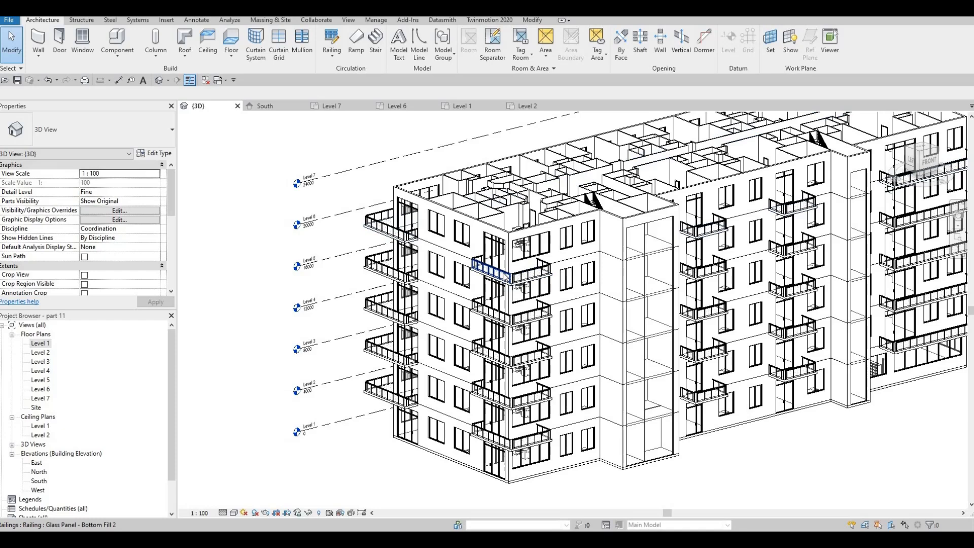
- Select all Glass Panel - Bottom Fill 2 railings visible in the 3D view and delete them
left_click(504, 276)
right_click(504, 275)
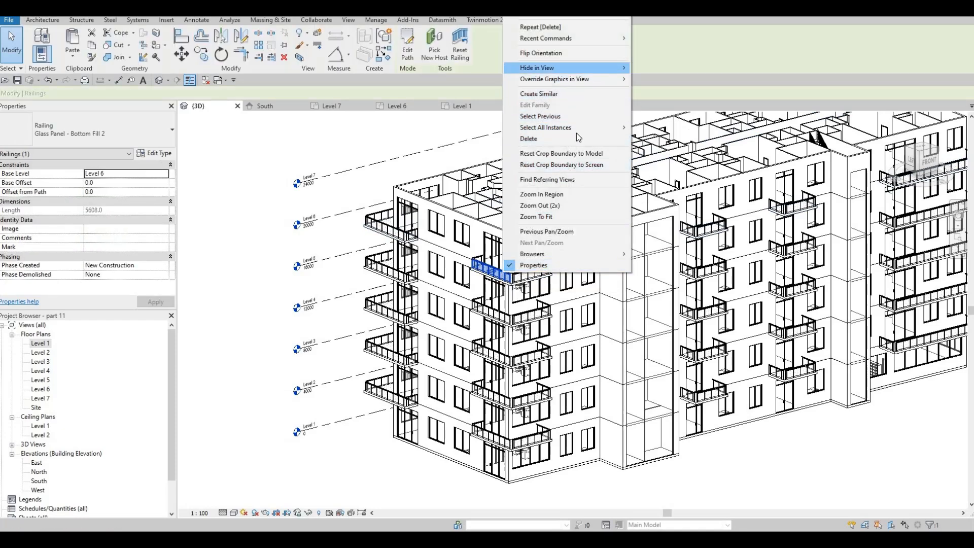
mouse_move(568, 127)
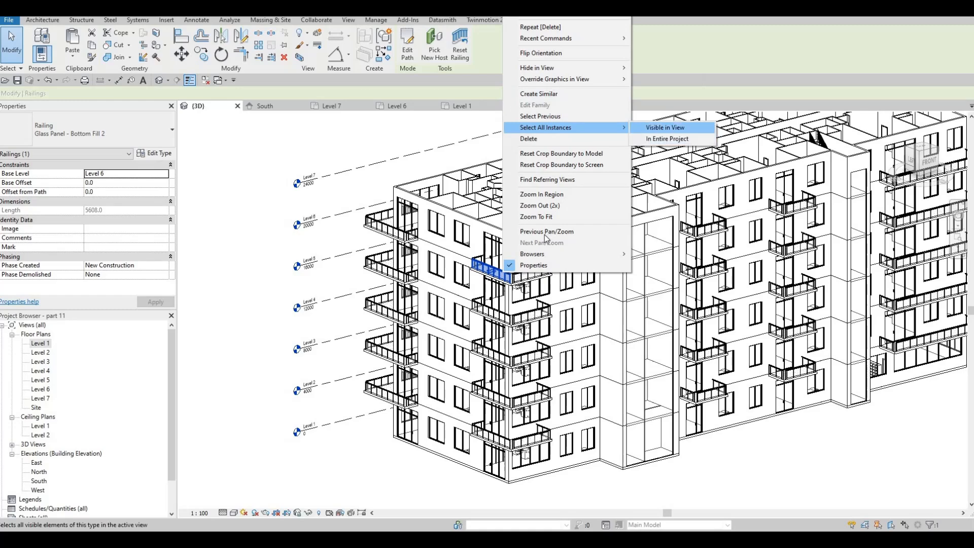
left_click(654, 124)
scroll(632, 281, "down", 2)
middle_click_drag(638, 282, 574, 264)
key("Delete")
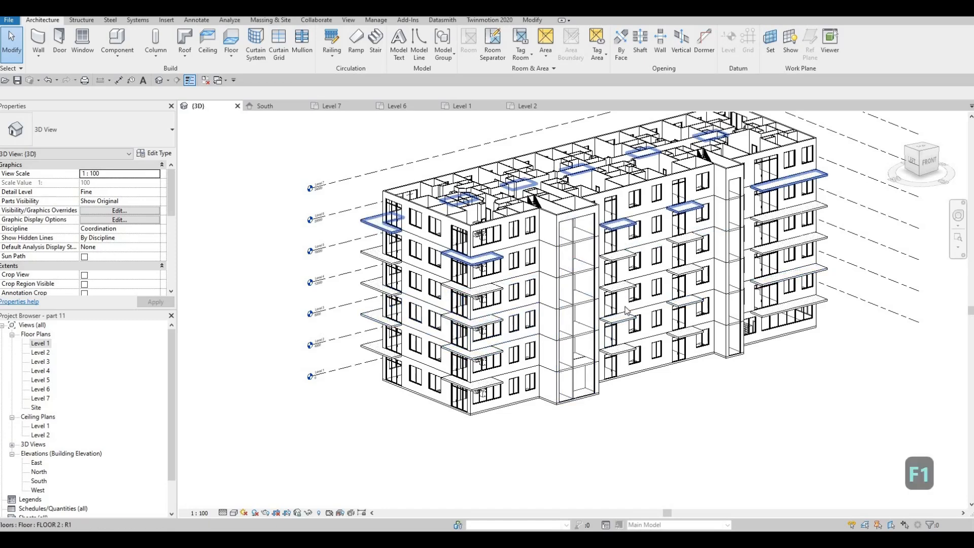
- Examine the balcony slabs, facades and uncovered top storey around the building
scroll(617, 338, "up", 2)
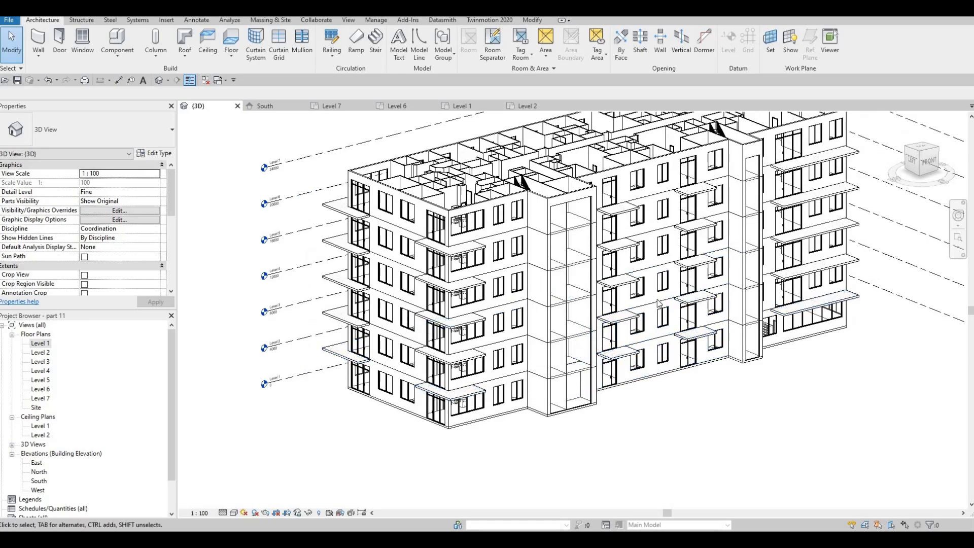
middle_click_drag(683, 342, 492, 317, "shift")
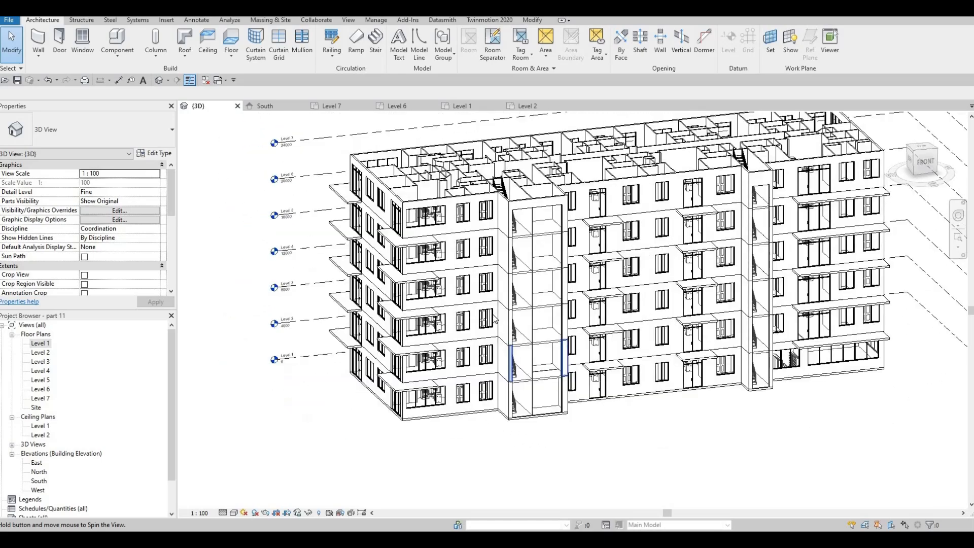
scroll(530, 327, "down", 3)
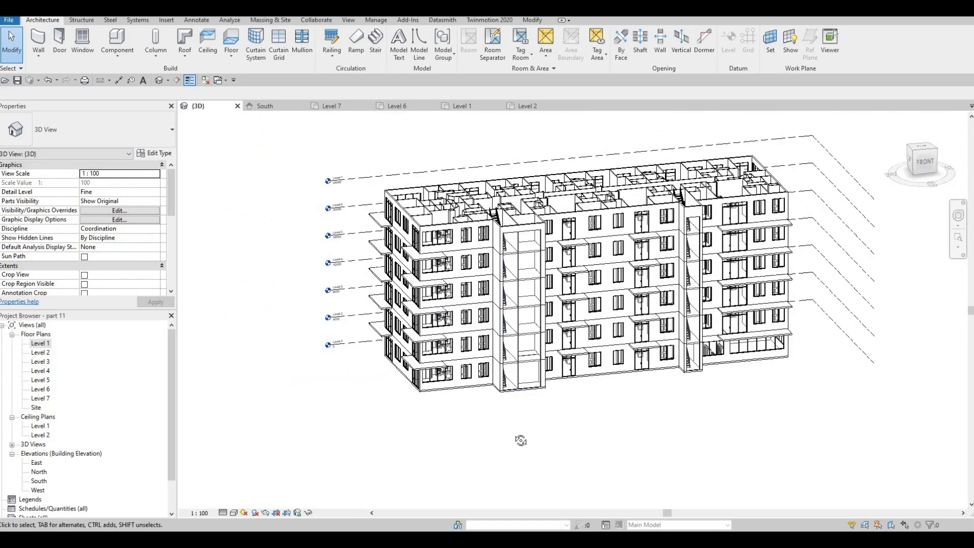
middle_click_drag(548, 408, 598, 425, "shift")
scroll(530, 280, "up", 2)
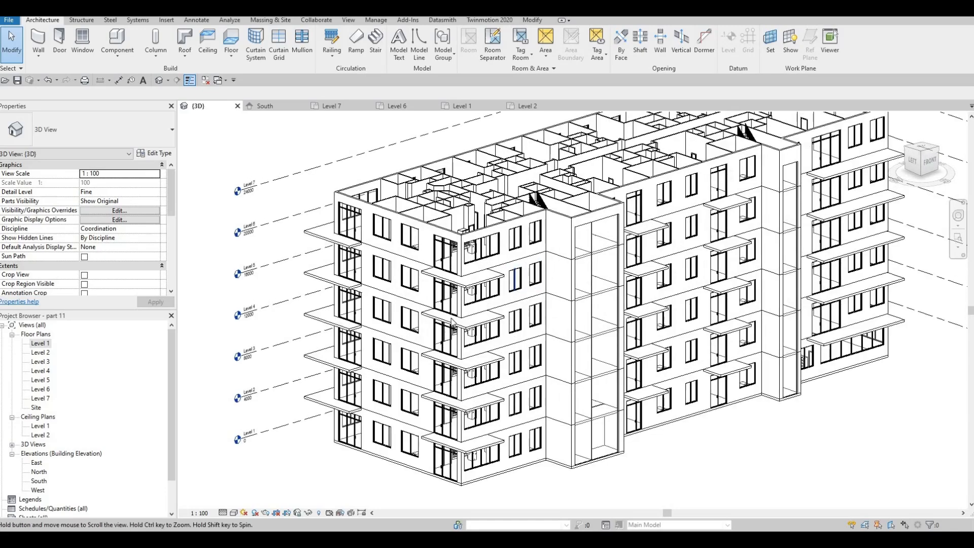
middle_click_drag(521, 276, 498, 365)
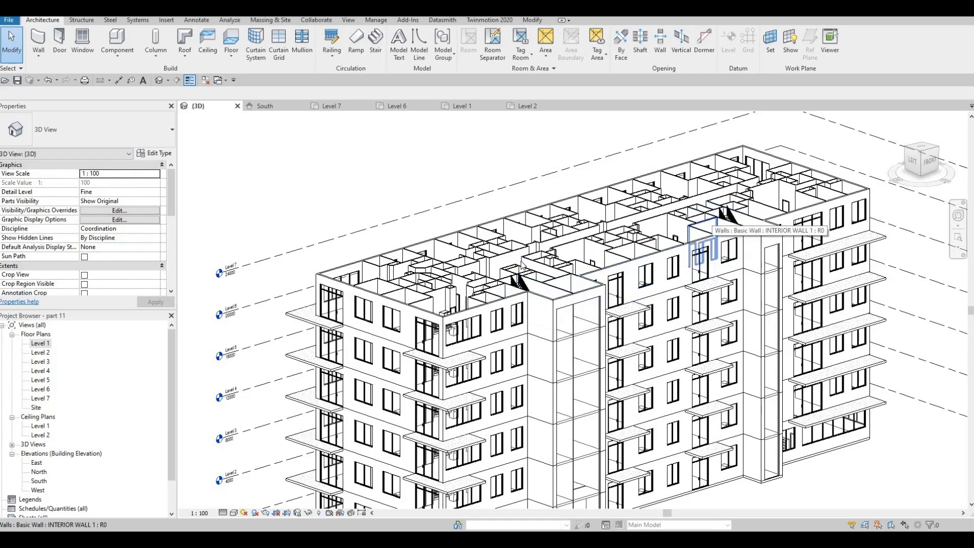
scroll(458, 350, "up", 2)
middle_click_drag(451, 353, 409, 330, "shift")
middle_click_drag(522, 328, 58, 344, "shift")
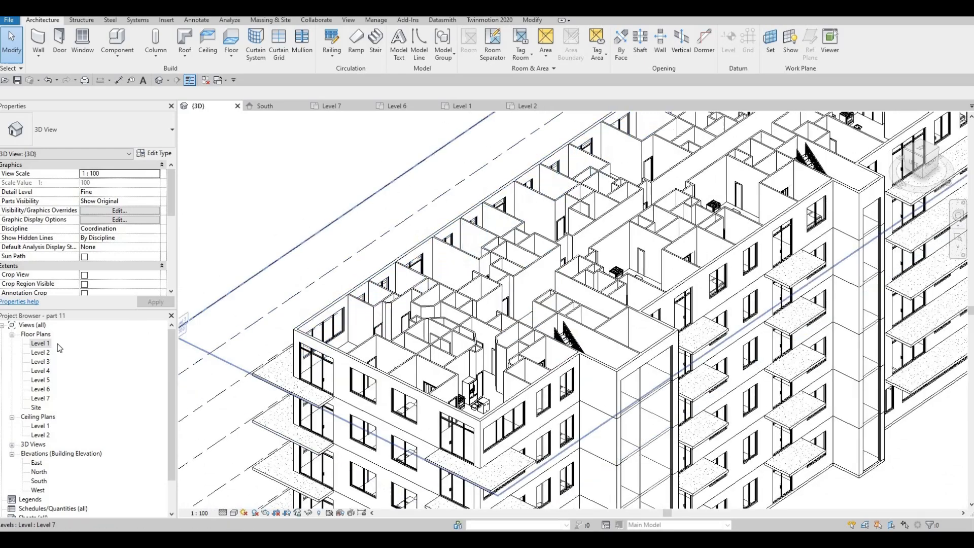
left_click(38, 399)
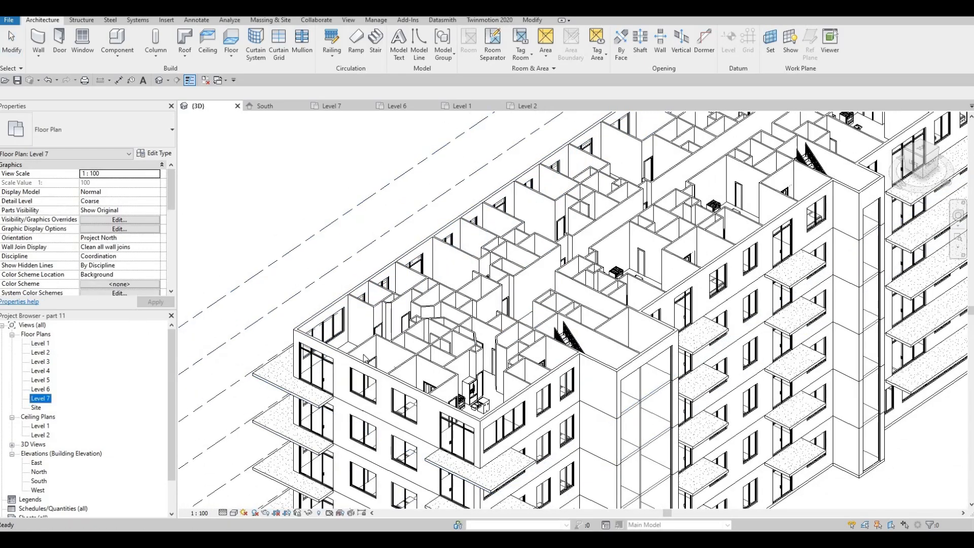
scroll(355, 361, "down", 2)
key("Escape")
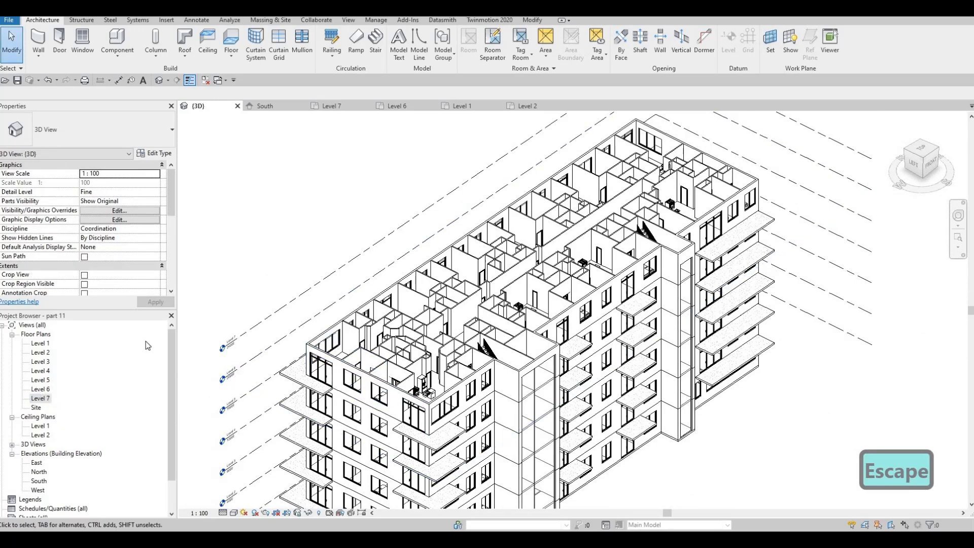
- In the Level 6 plan, start a roof by footprint and duplicate the Generic Roof - 300mm type as ROOF 1
double_click(42, 389)
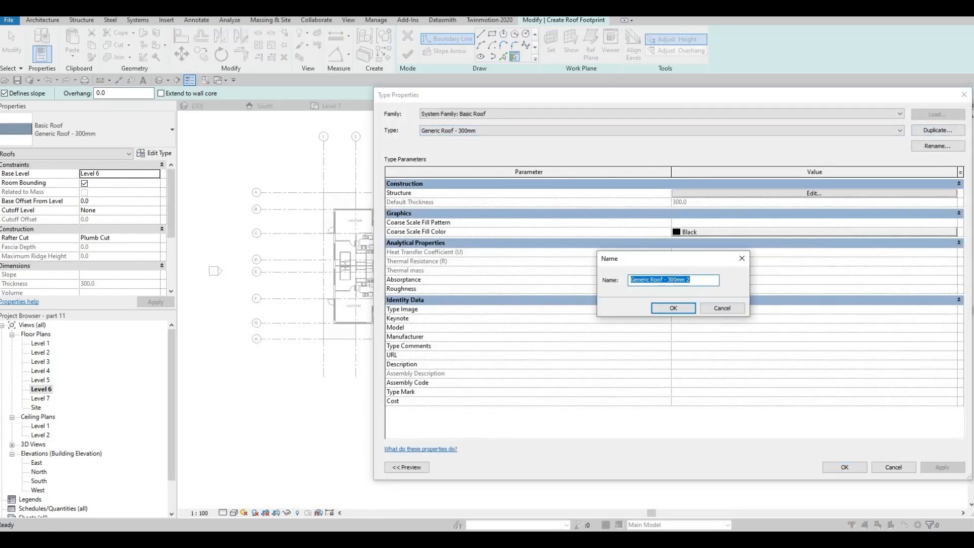
type("ood")
key("BackSpace")
type("f")
key("BackSpace")
key("BackSpace")
key("BackSpace")
key("BackSpace")
key("BackSpace")
key("BackSpace")
key("BackSpace")
key("BackSpace")
key("BackSpace")
key("BackSpace")
key("Caps_Lock")
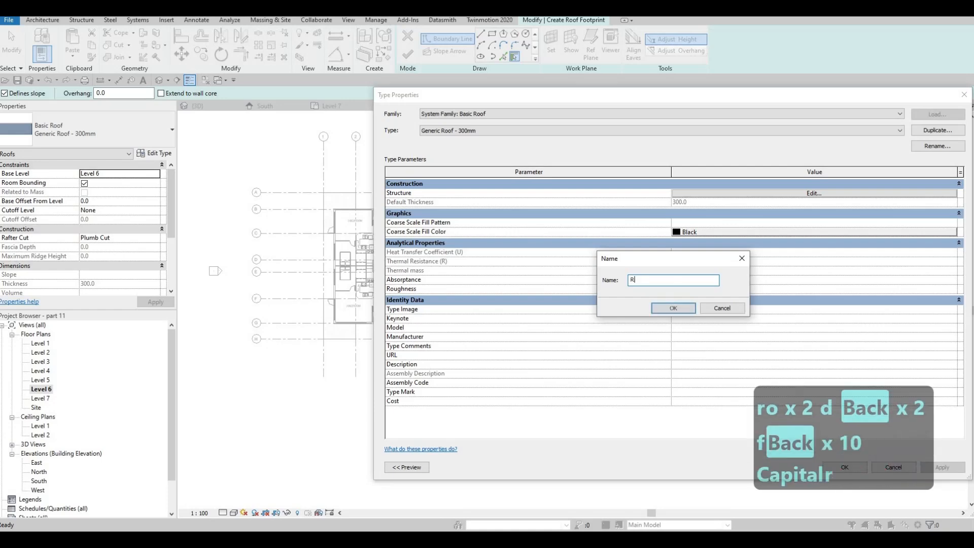
left_click(675, 308)
- Give the ROOF 1 structure layer a 200 mm thickness and Asphalt Shingle material, and set the roof's base level to Level 7
left_click(717, 194)
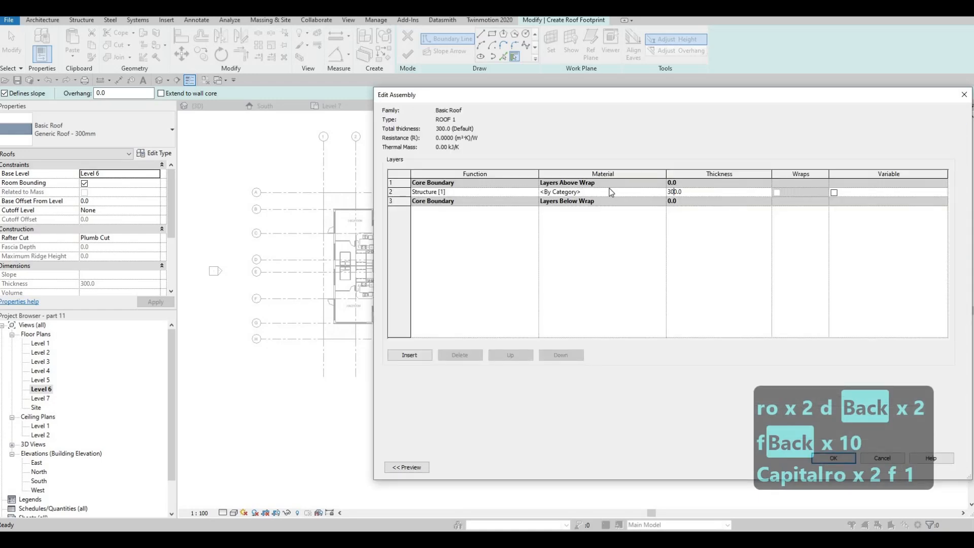
type("200")
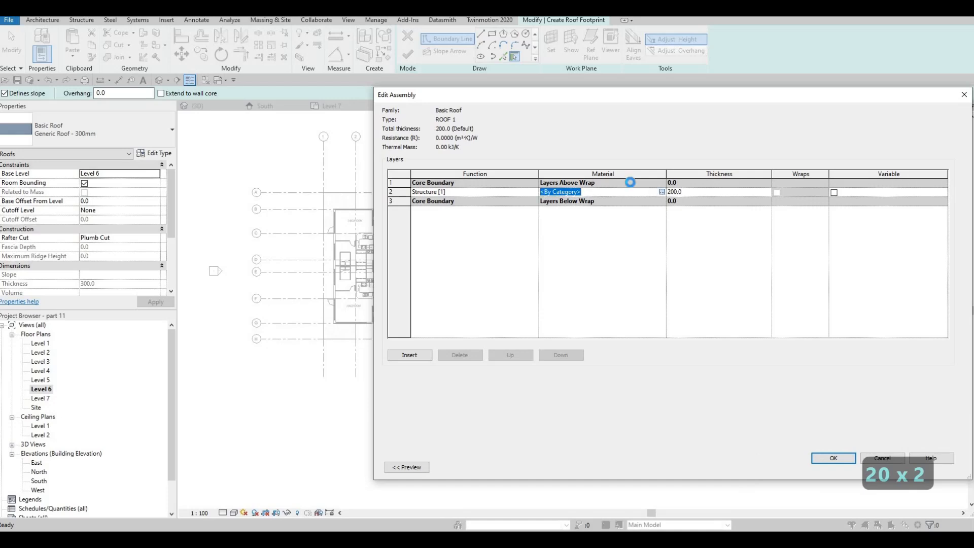
left_click(662, 191)
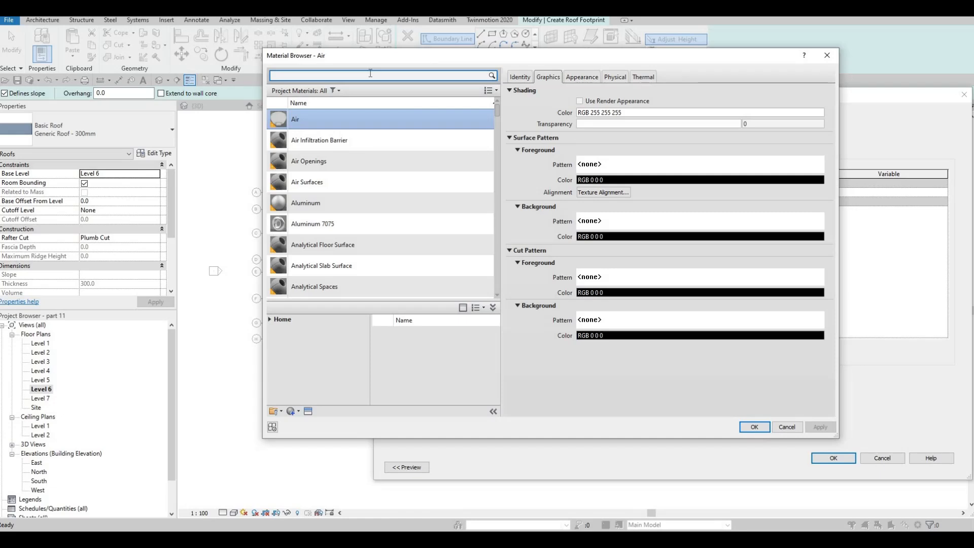
left_click(371, 73)
type("SHINGL")
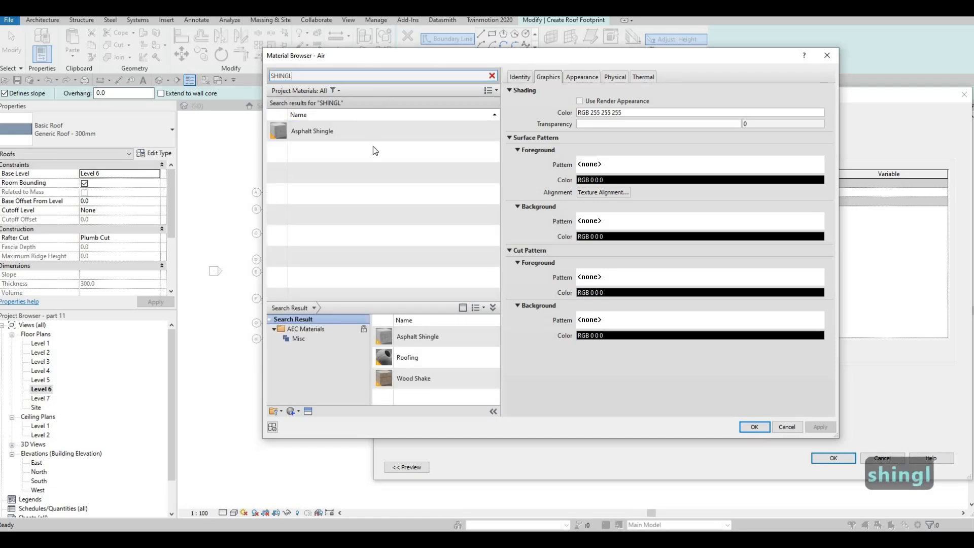
left_click(358, 122)
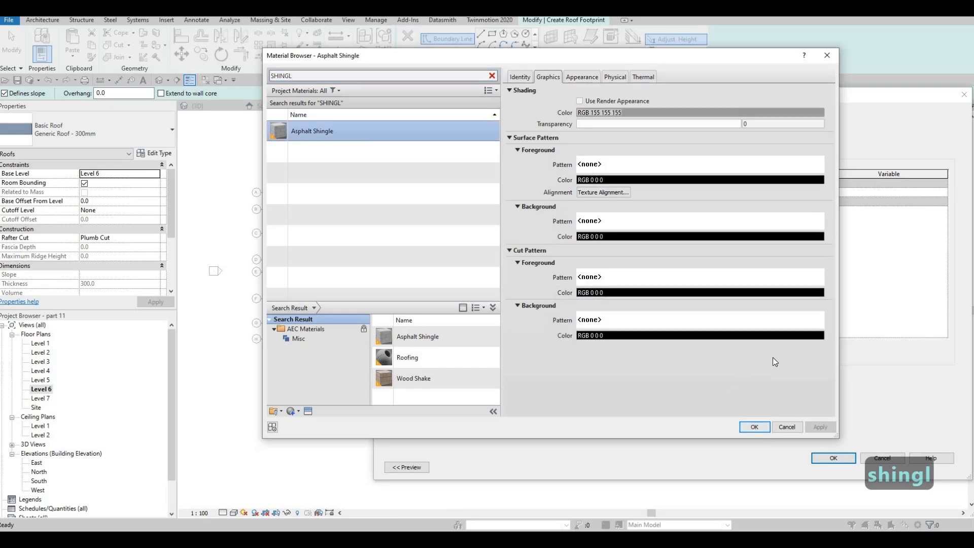
left_click(754, 427)
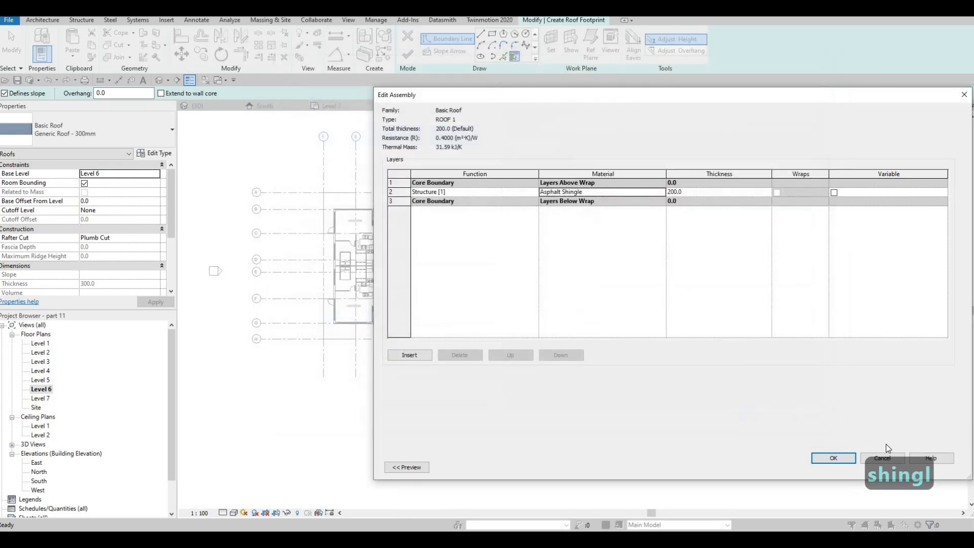
left_click(840, 460)
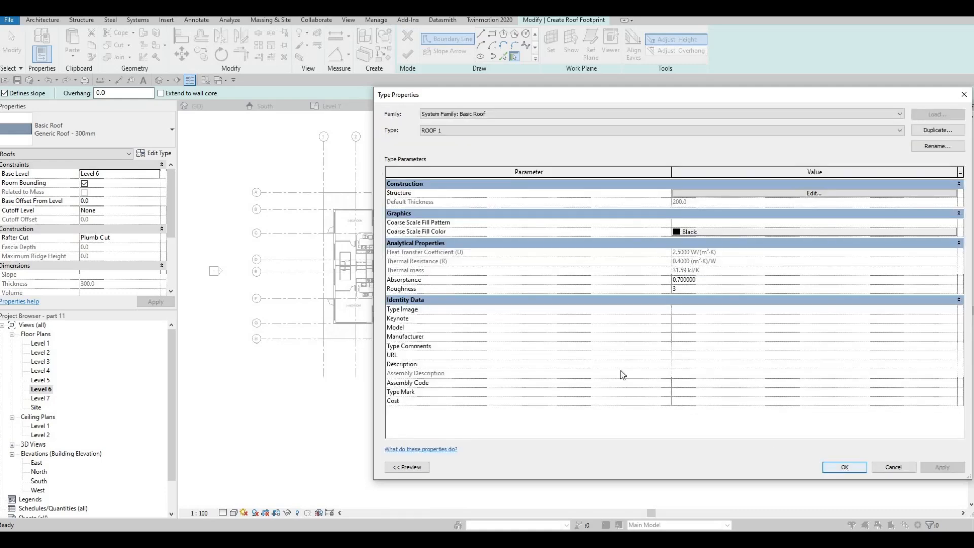
left_click(844, 467)
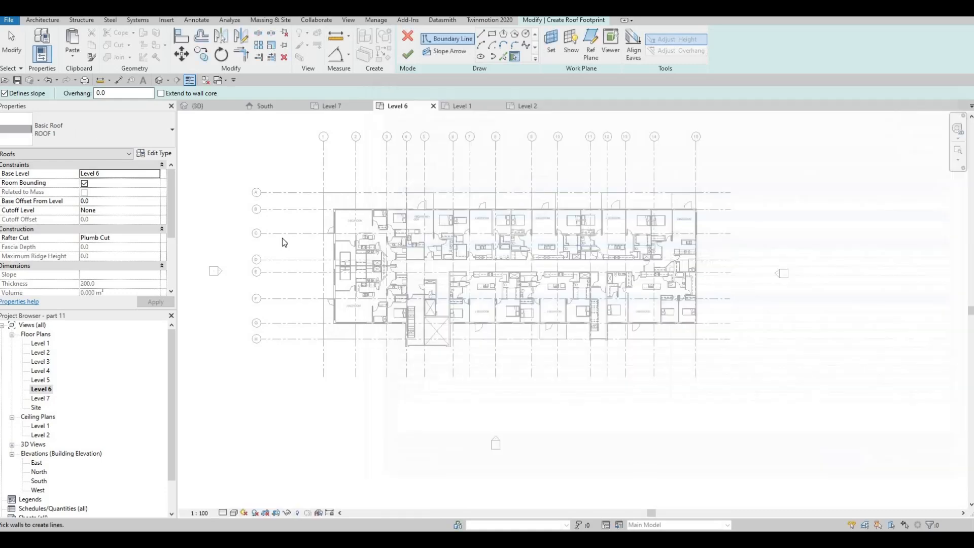
left_click(156, 174)
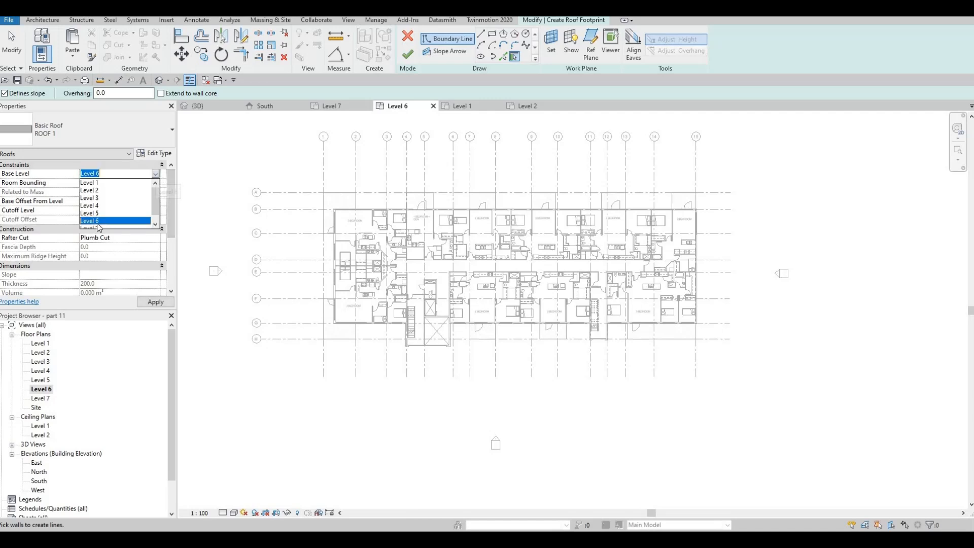
left_click(111, 221)
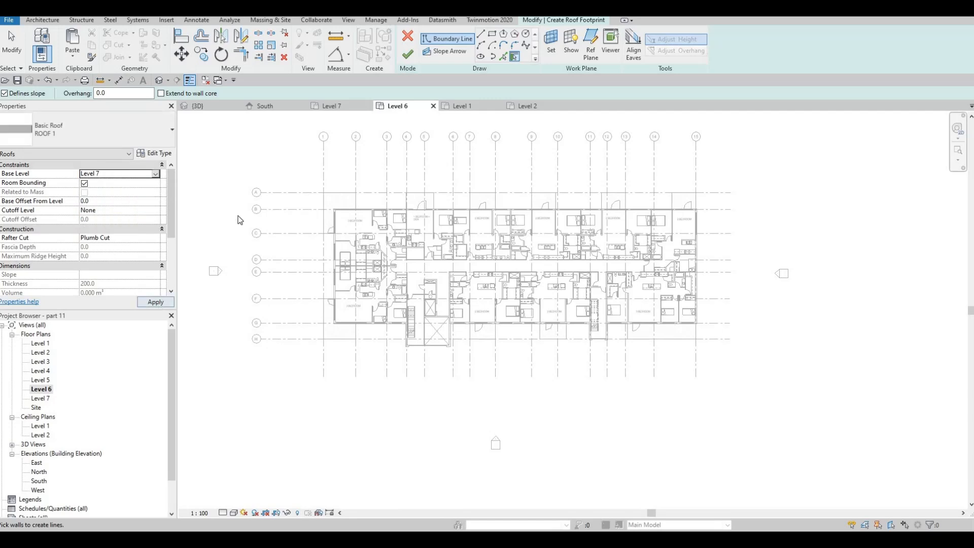
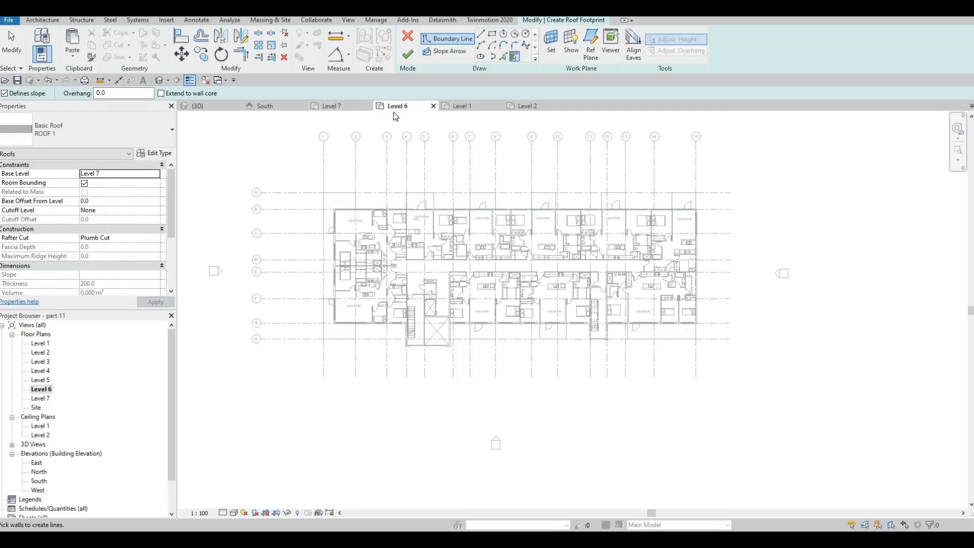
scroll(396, 117, "up", 3)
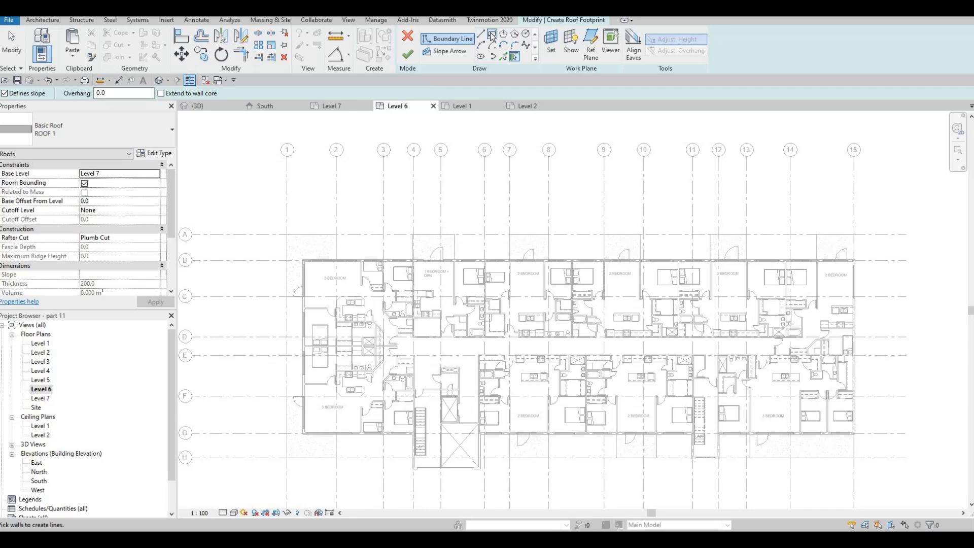
scroll(304, 274, "up", 5)
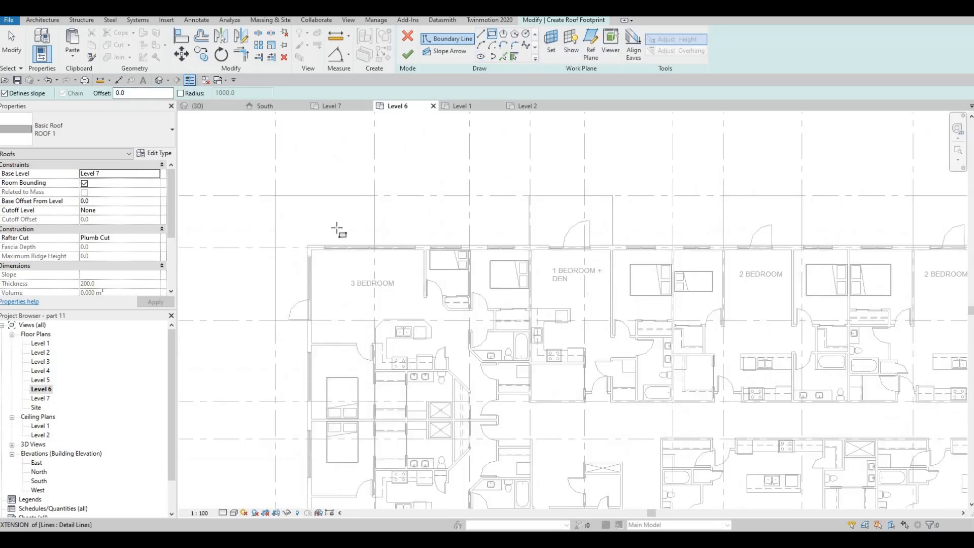
scroll(327, 195, "up", 2)
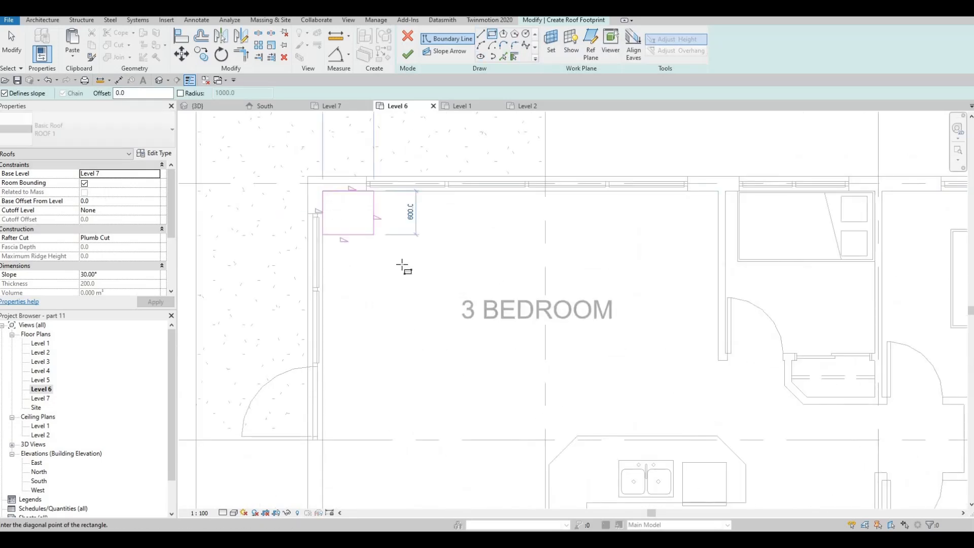
left_click(404, 270)
scroll(402, 267, "down", 3)
key("Escape")
scroll(386, 254, "up", 4)
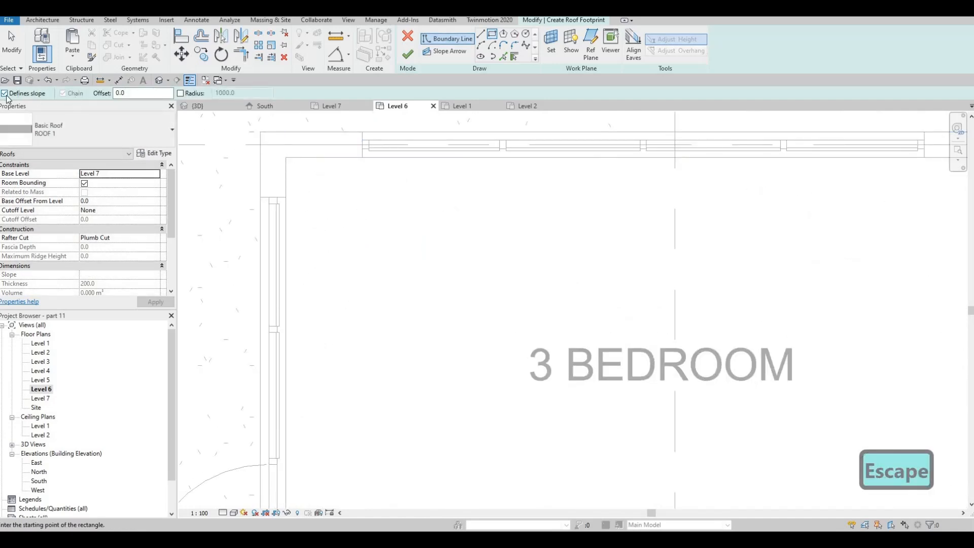
- Create the roof without slopes from a rectangular boundary along the main exterior walls' inner faces, leaving out the projecting stair enclosures
left_click(4, 93)
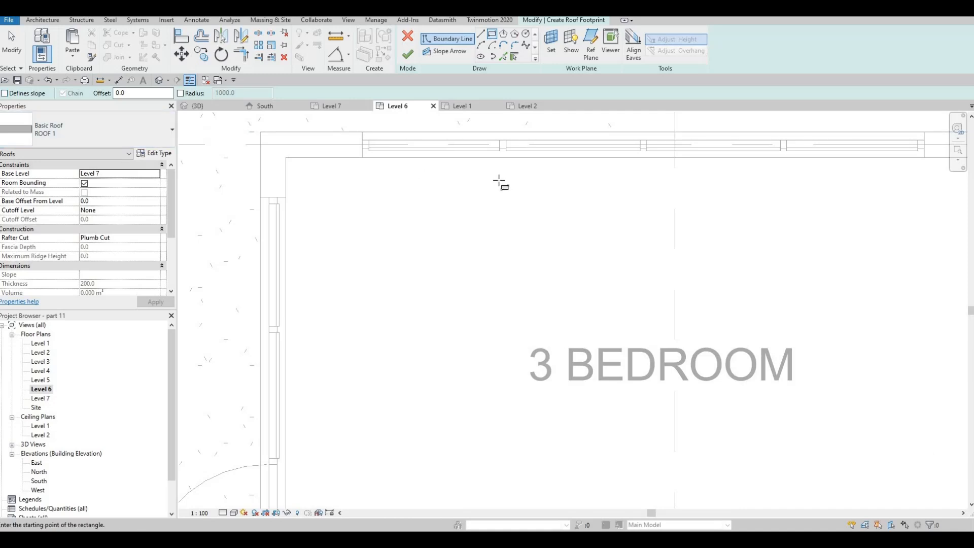
left_click(285, 157)
scroll(435, 244, "down", 8)
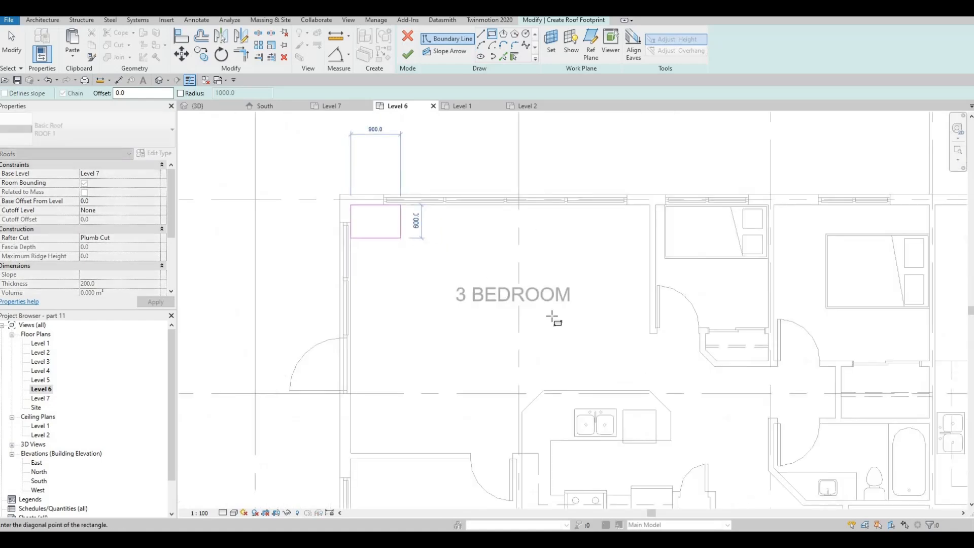
middle_click_drag(618, 344, 481, 278)
middle_click_drag(811, 358, 635, 331)
scroll(848, 365, "up", 2)
scroll(866, 391, "up", 5)
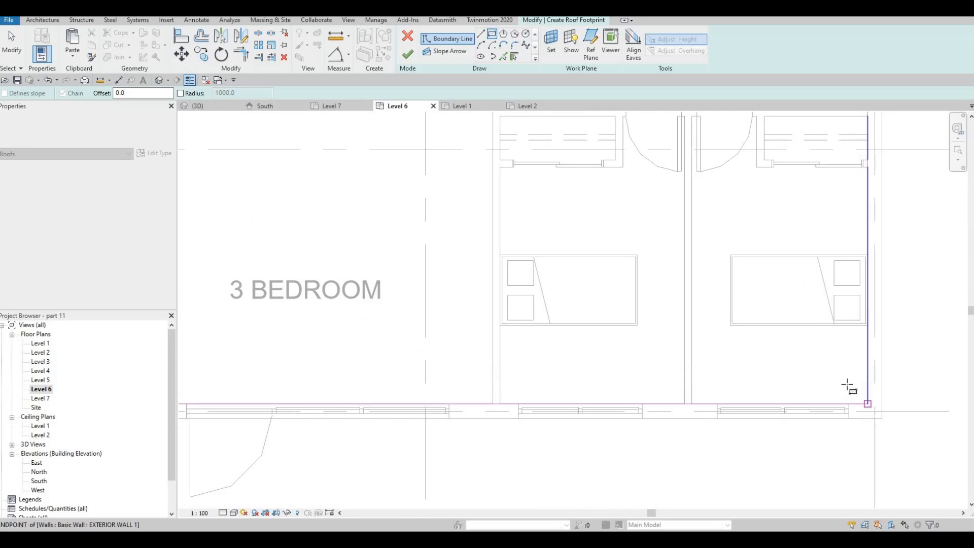
left_click(866, 402)
scroll(751, 353, "down", 3)
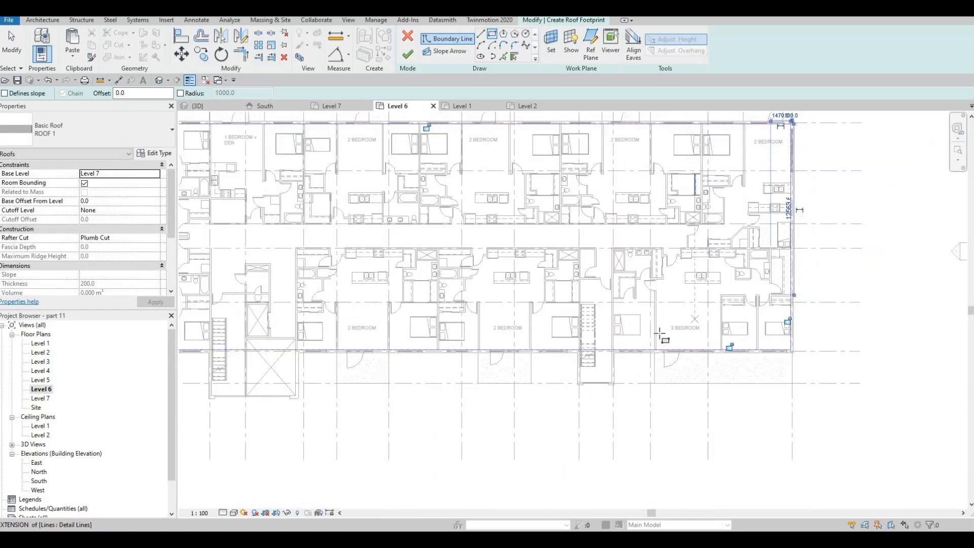
middle_click_drag(714, 337, 803, 320)
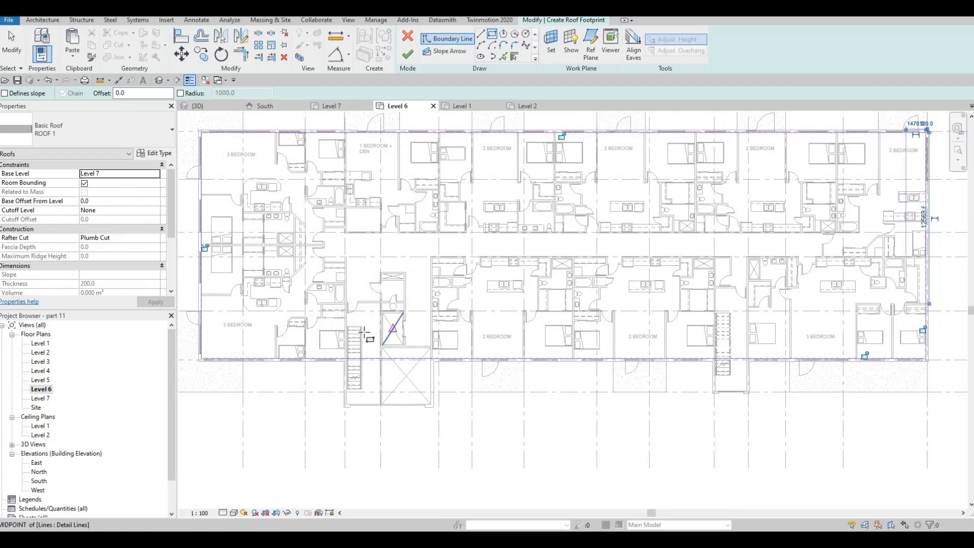
key("Escape")
mouse_move(408, 309)
middle_mouse_down()
mouse_move(424, 335)
mouse_move(460, 300)
middle_mouse_up()
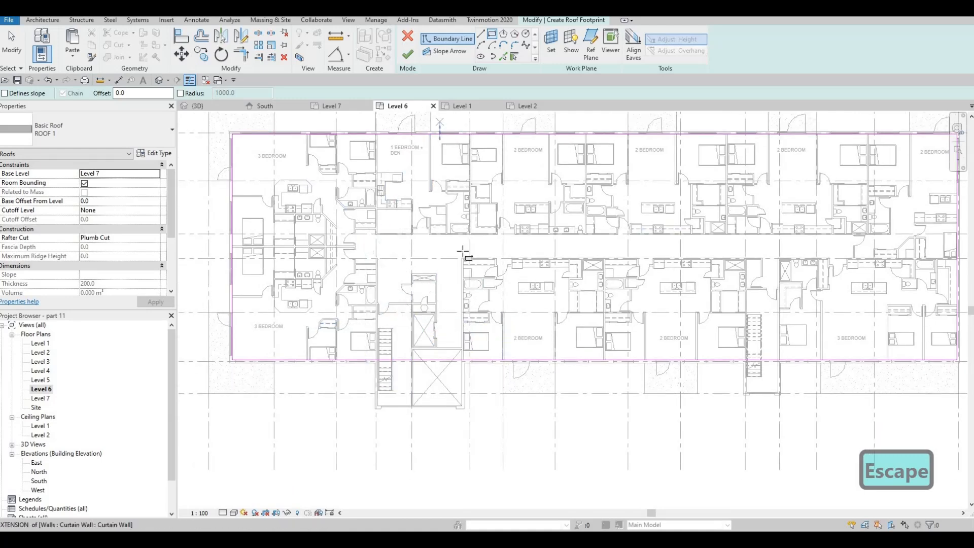
left_click(409, 54)
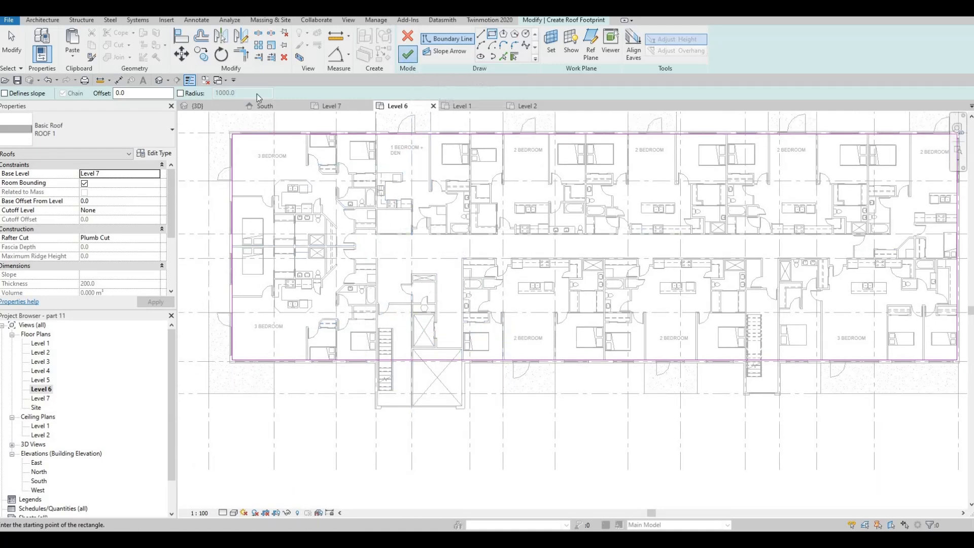
- Examine the new roof and its edge along the top-storey exterior walls and stair enclosures in the 3D view
left_click(199, 106)
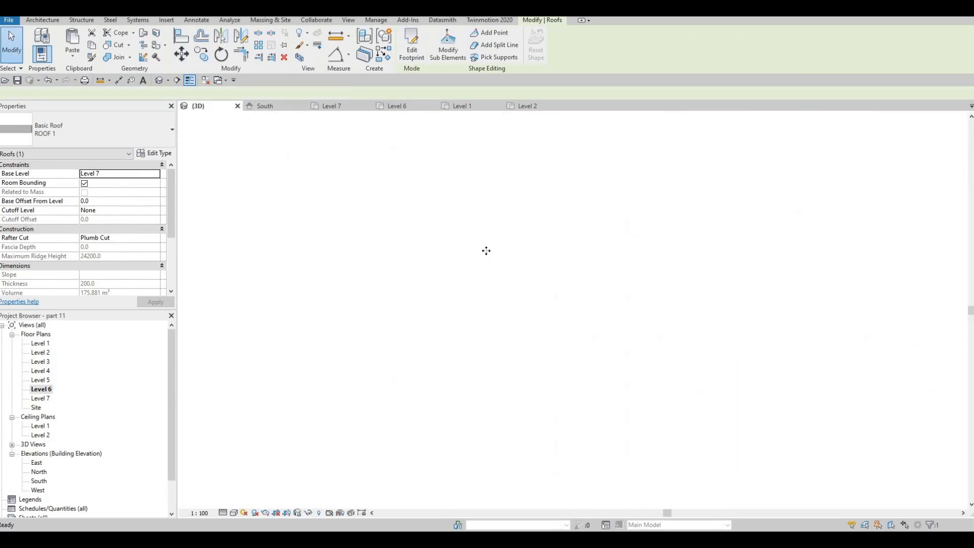
key("Escape")
middle_click_drag(427, 297, 413, 266, "shift")
key("Escape")
scroll(414, 271, "up", 3)
scroll(568, 279, "up", 1)
scroll(566, 278, "up", 1)
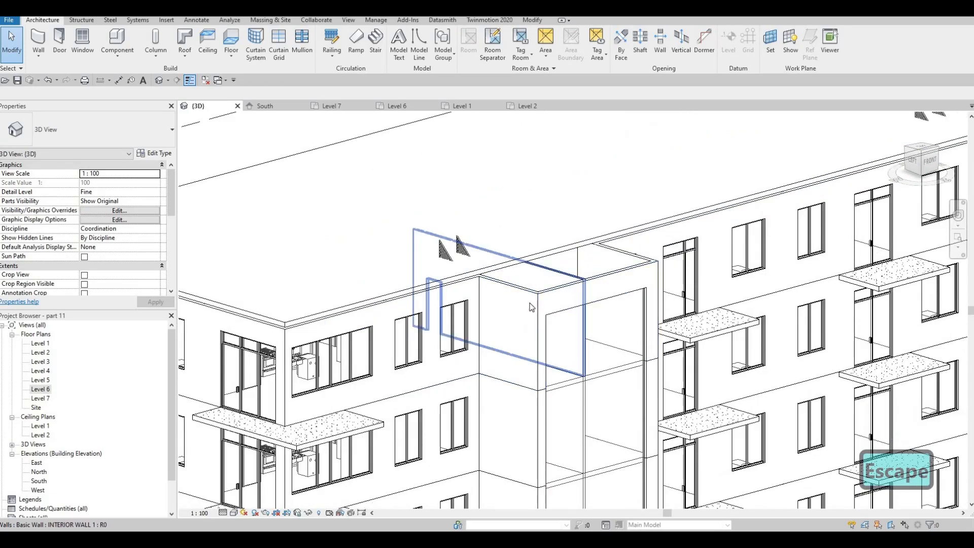
middle_click_drag(500, 279, 513, 274, "shift")
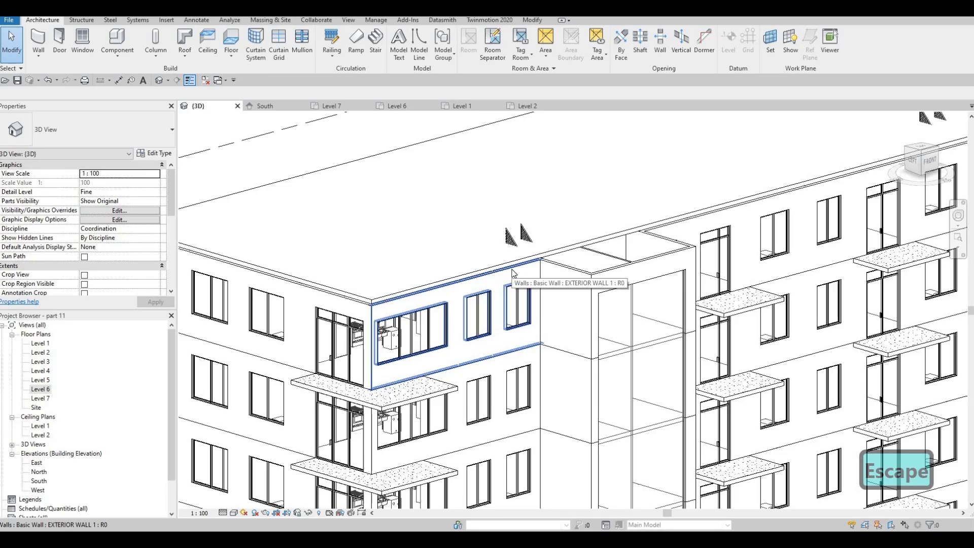
key("Tab")
scroll(537, 276, "down", 3)
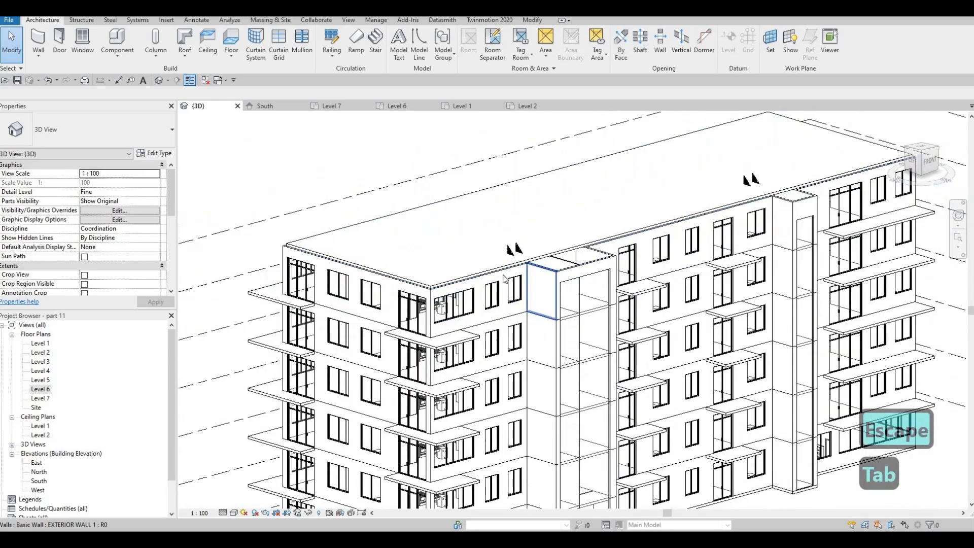
key("Escape")
key("Escape")
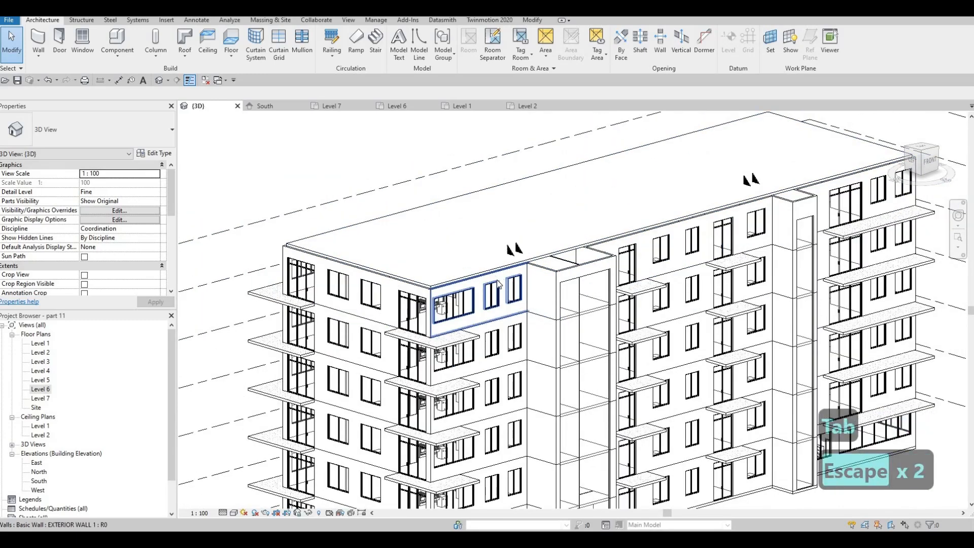
- Select the chain of top-storey exterior walls in the 3D view, excluding the walls of the projecting stair enclosures
scroll(486, 278, "up", 2)
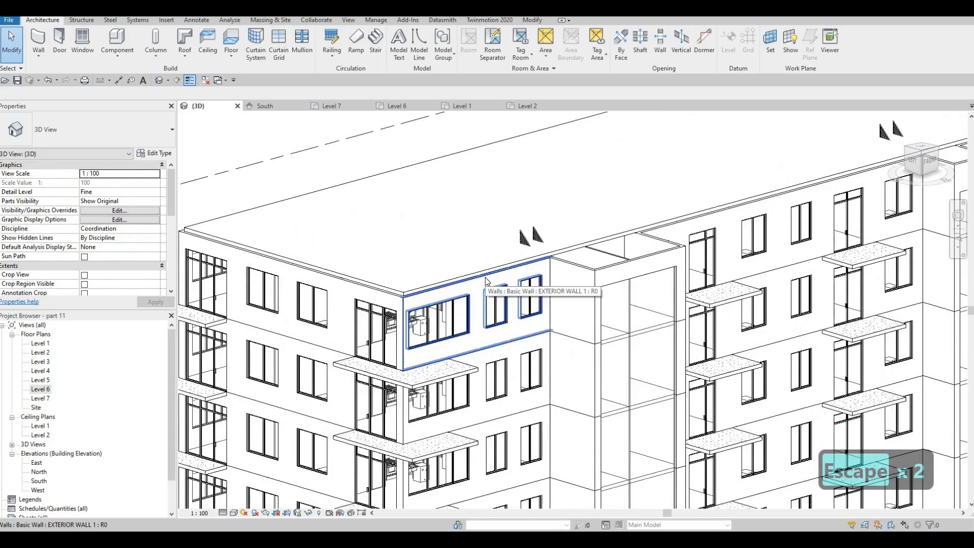
key("Tab")
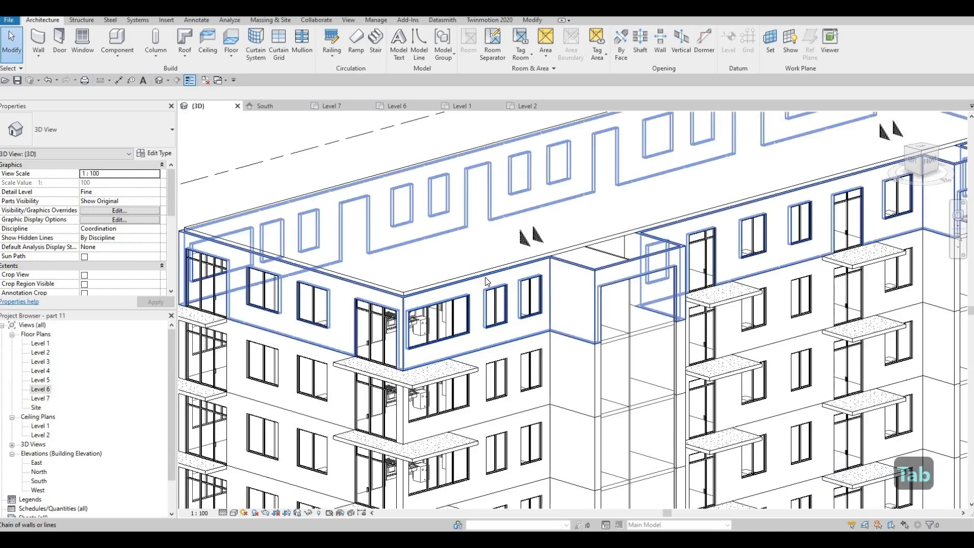
left_click(513, 269)
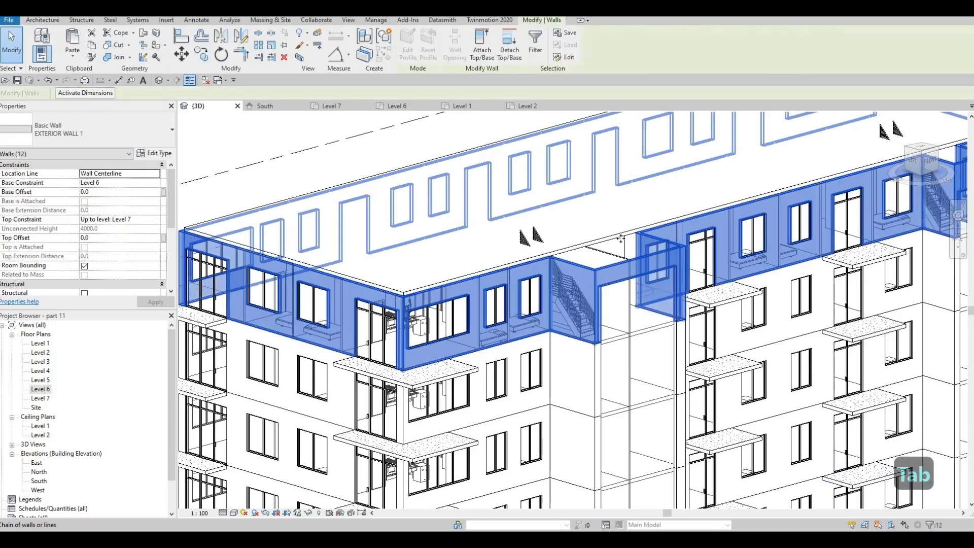
scroll(671, 234, "down", 4)
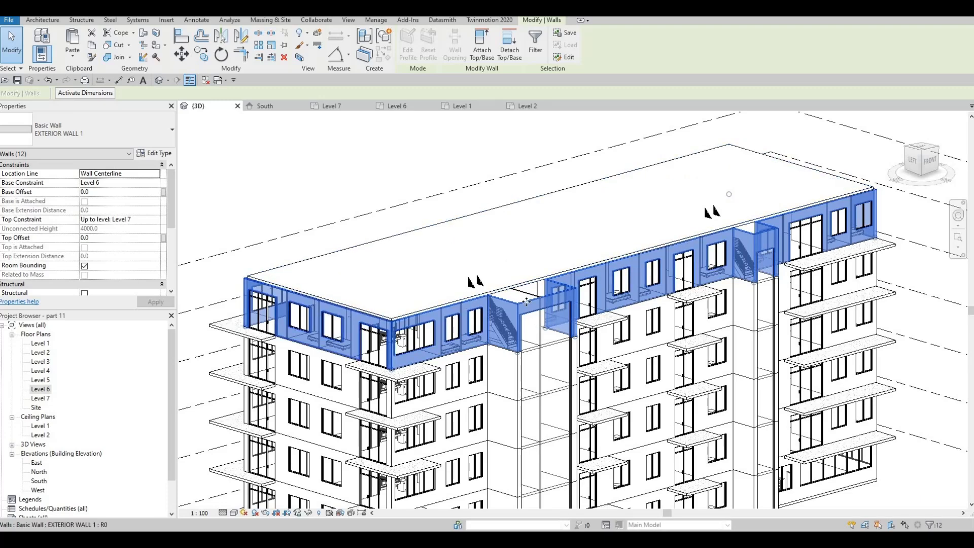
scroll(513, 308, "up", 1)
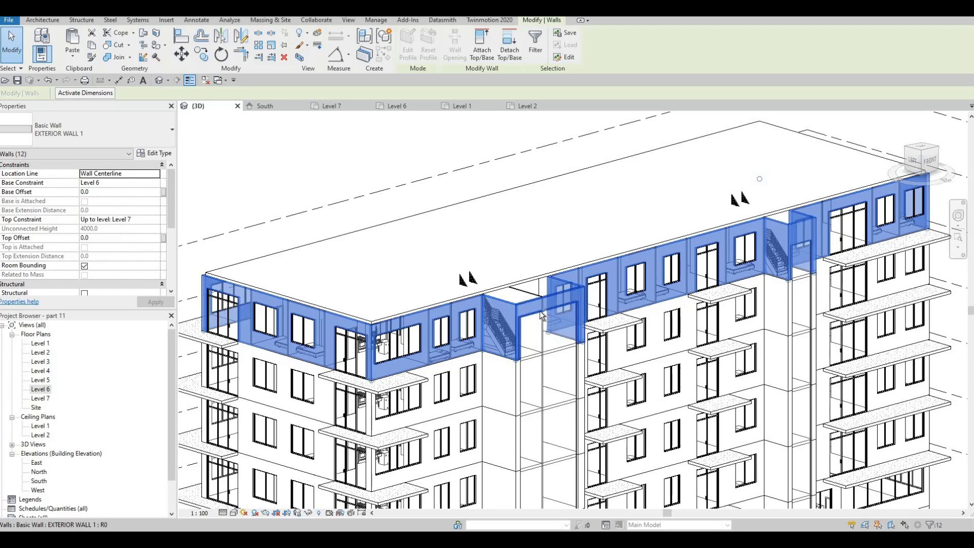
left_click(507, 303, "shift")
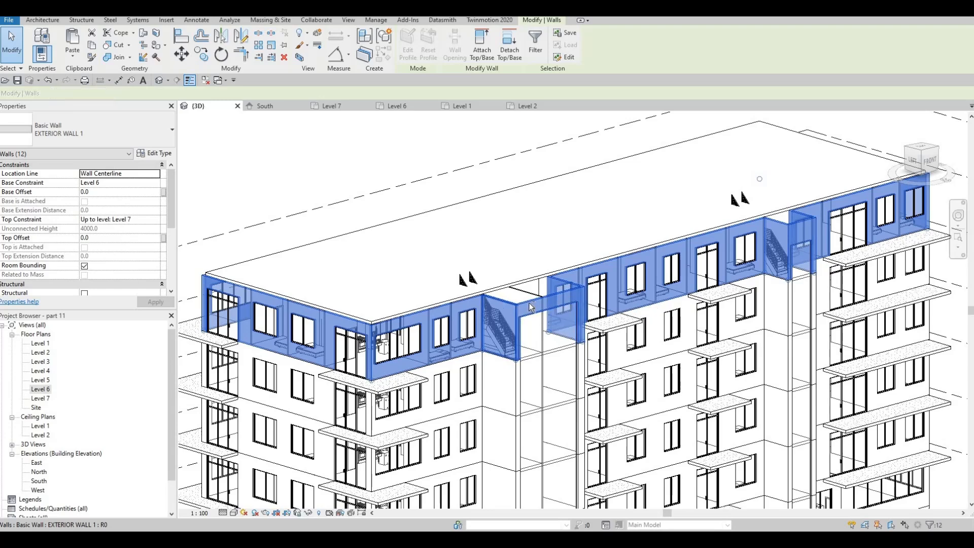
left_click(572, 285, "shift")
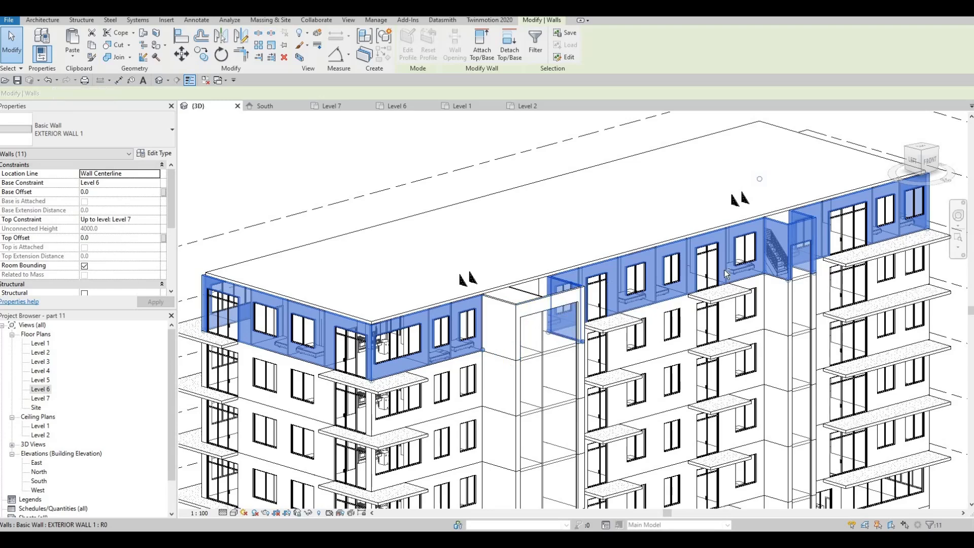
left_click(777, 224, "shift")
left_click(803, 224, "shift")
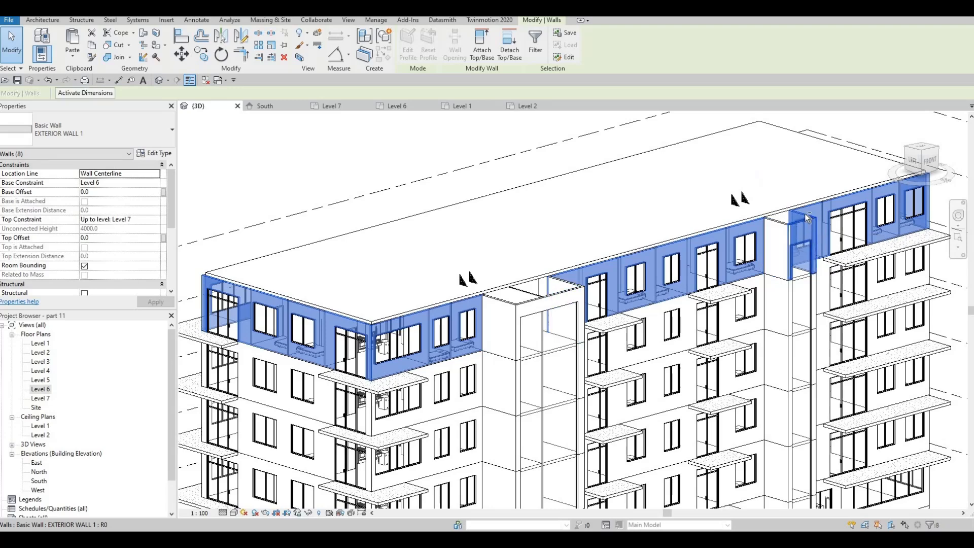
left_click(806, 214, "shift")
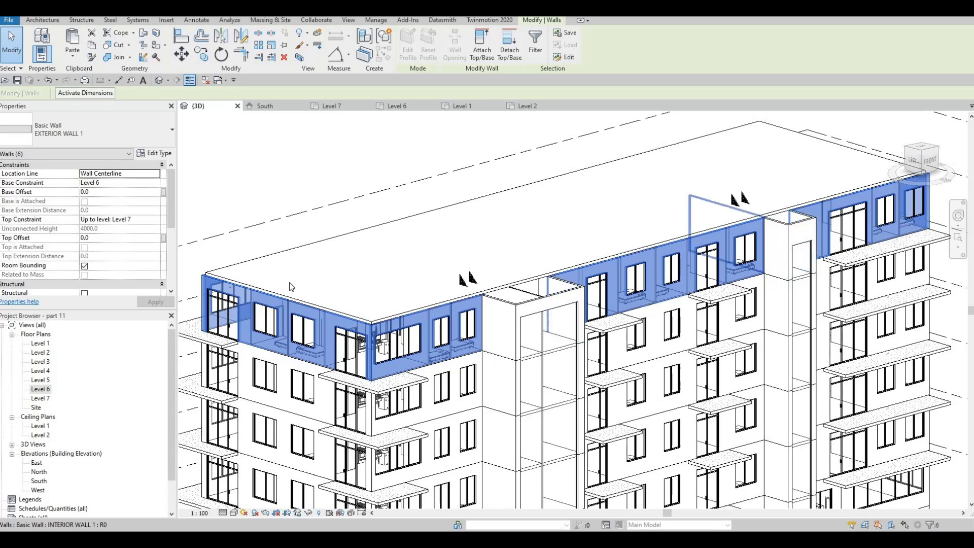
- Set the top offset of the selected top-storey exterior walls to 400 mm
left_click(116, 242)
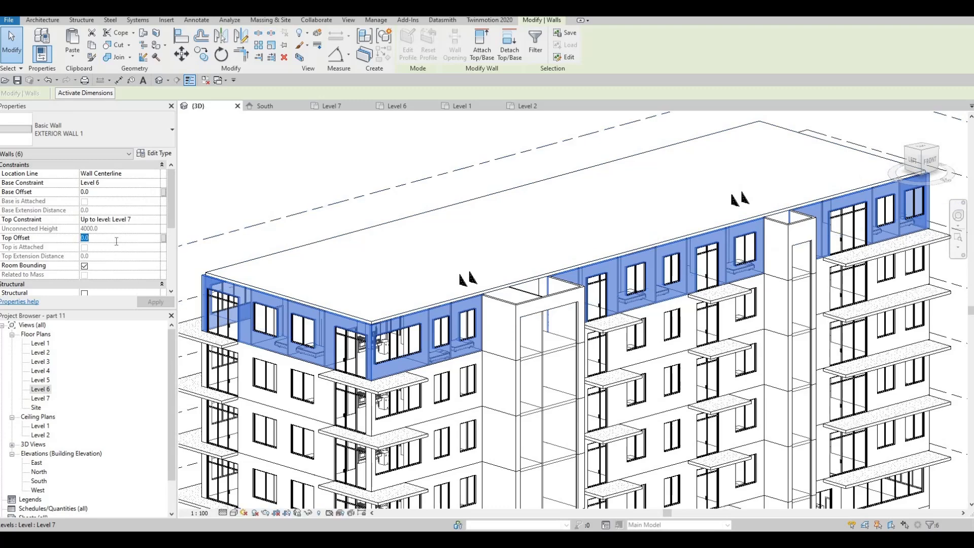
type("400")
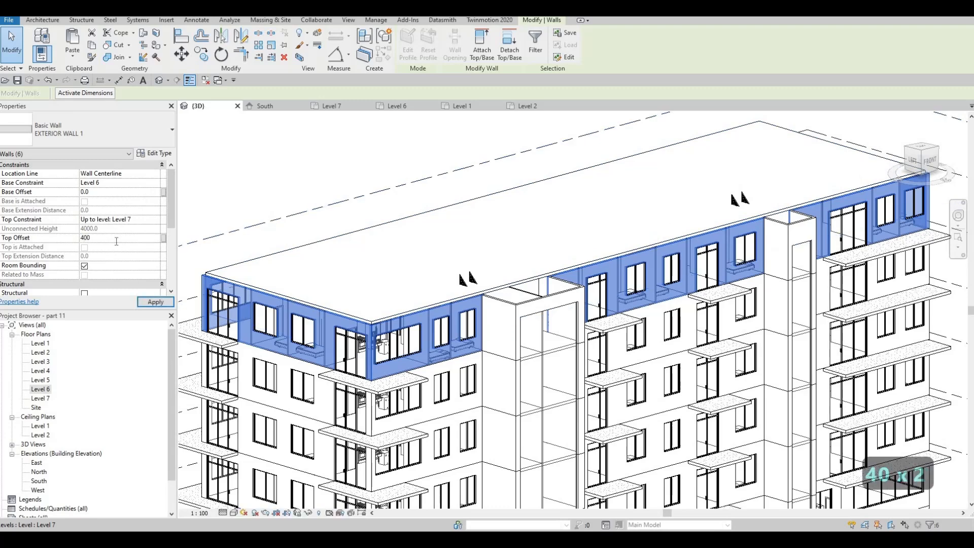
left_click(156, 302)
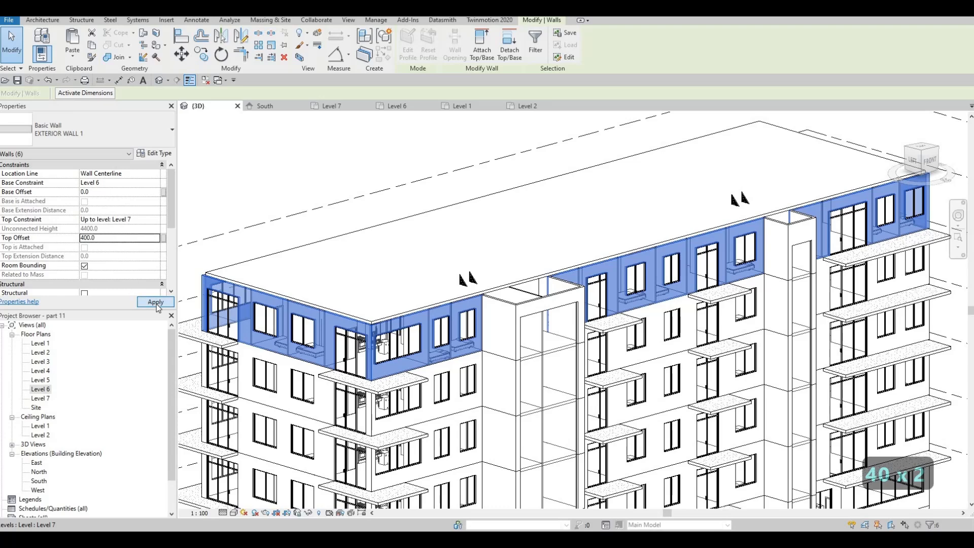
- Set the top offset of the selected top-storey exterior walls to 600 mm above Level 7 and deselect them
left_click(129, 238)
type("60")
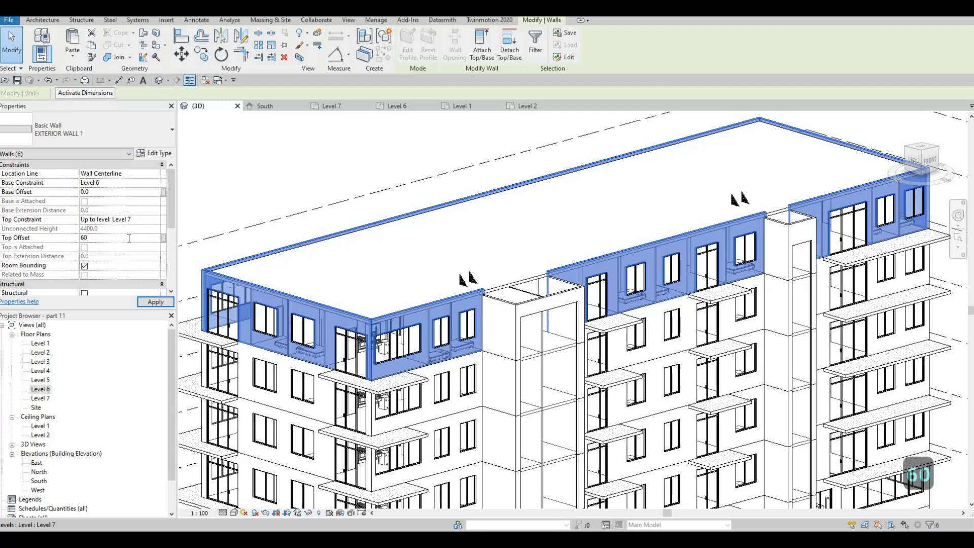
type("0")
left_click(152, 302)
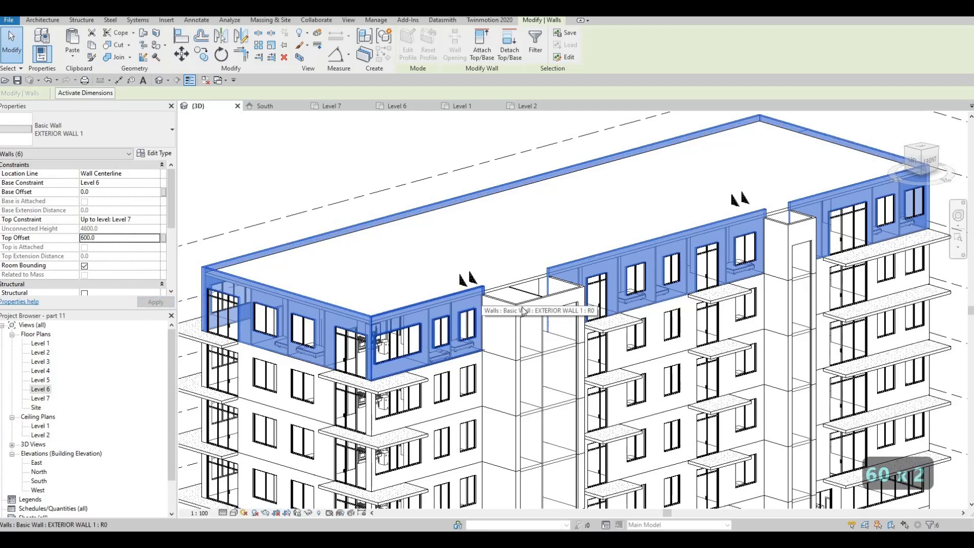
key("Escape")
key("Escape")
- Examine the gap in the raised walls at the stair enclosure between grids 4 and 6 in the 3D view and South elevation
middle_click_drag(560, 312, 441, 376, "shift")
scroll(425, 328, "up", 3)
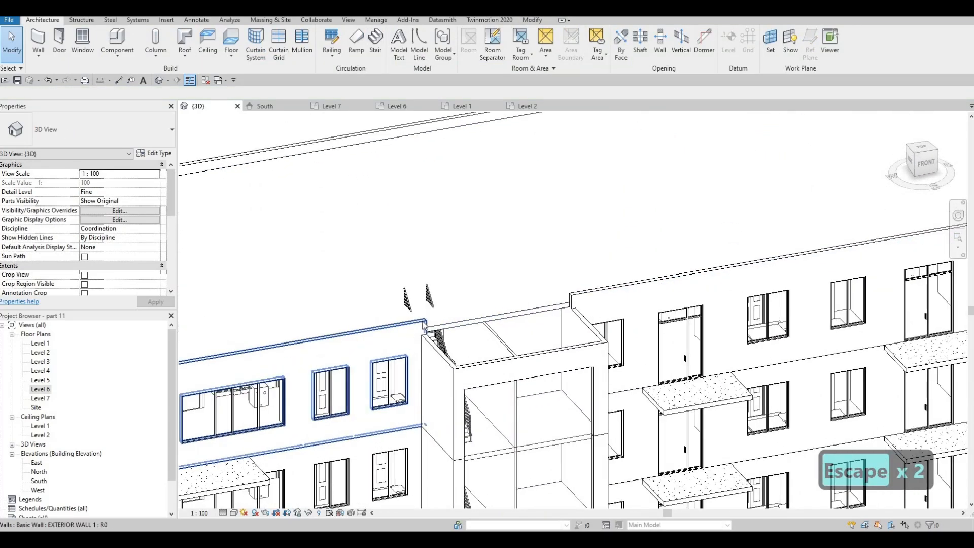
left_click(425, 329)
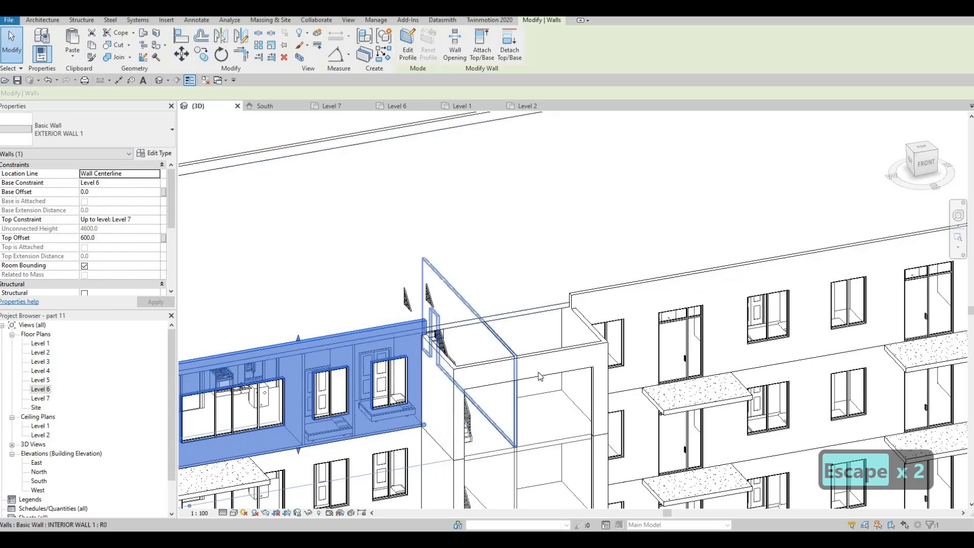
scroll(535, 377, "down", 3)
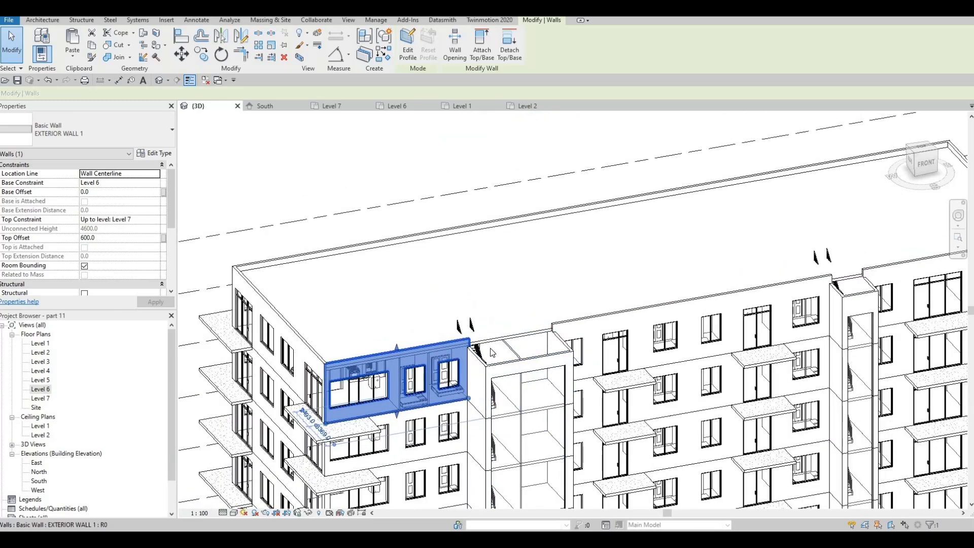
middle_click_drag(468, 405, 451, 399, "shift")
middle_click_drag(507, 378, 497, 352)
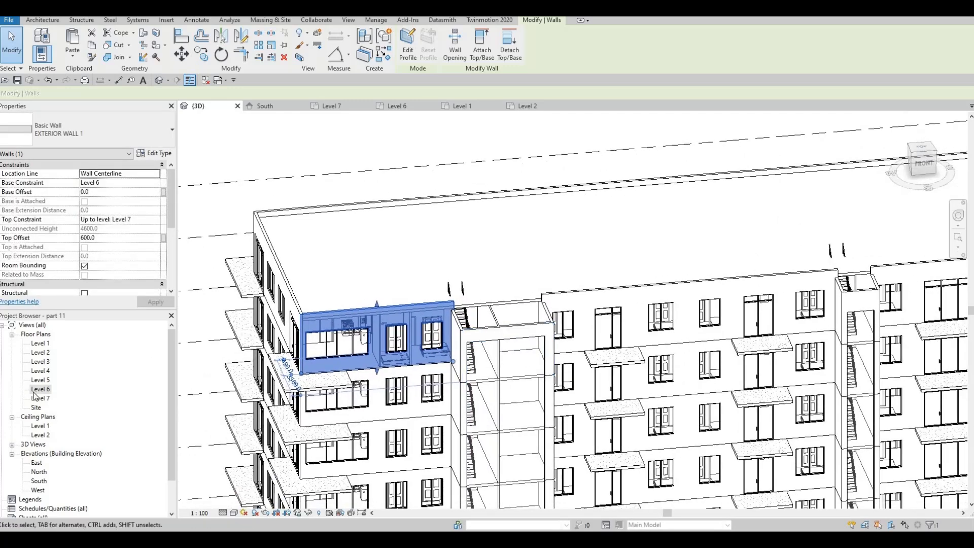
left_click(272, 103)
middle_click_drag(526, 361, 739, 505)
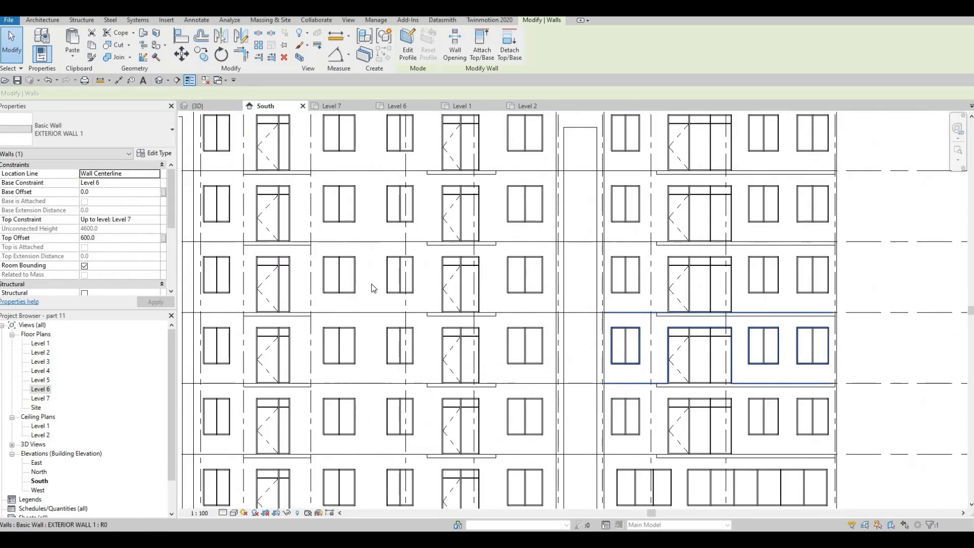
middle_click_drag(426, 317, 651, 473)
middle_click_drag(293, 260, 306, 263)
key("Escape")
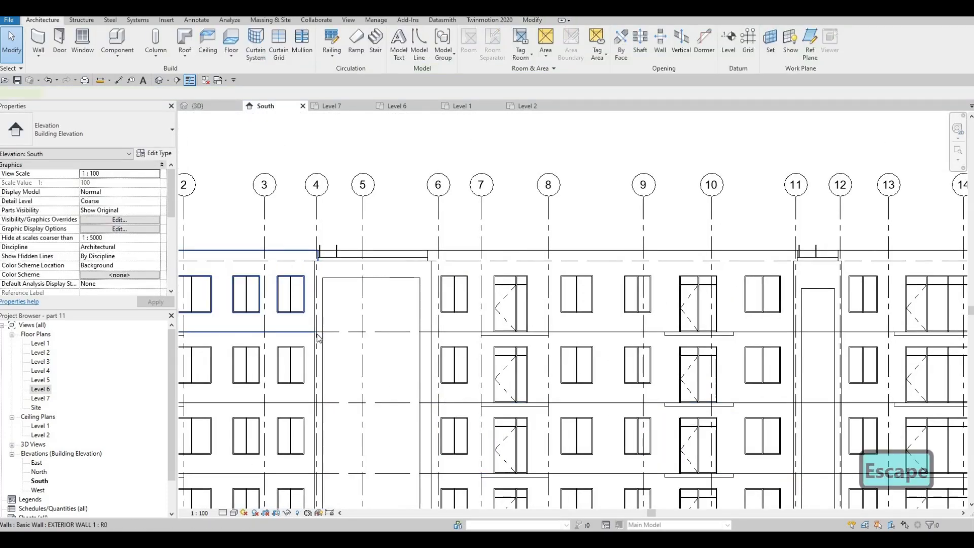
- In the Level 7 plan, extend the raised front wall's end at grid 4 across the stair enclosure to meet the next wall segment
left_click(323, 271)
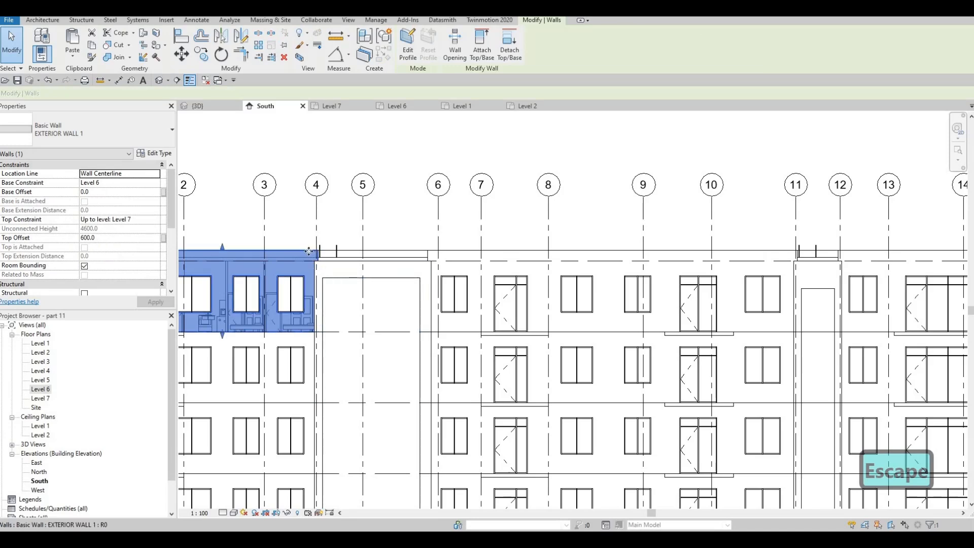
double_click(43, 390)
left_click(306, 361)
double_click(42, 398)
left_click(446, 360)
scroll(446, 359, "up", 6)
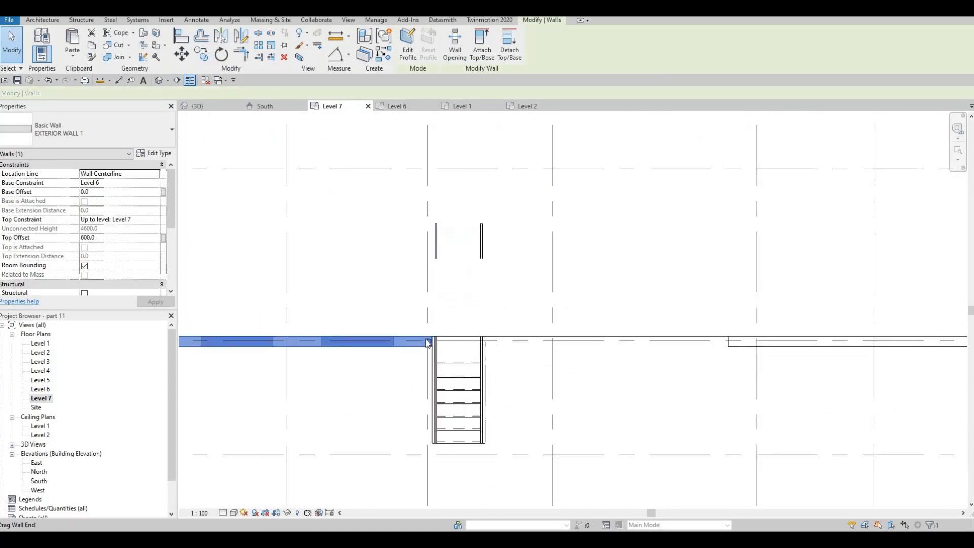
left_click_drag(429, 341, 690, 366)
key("Escape")
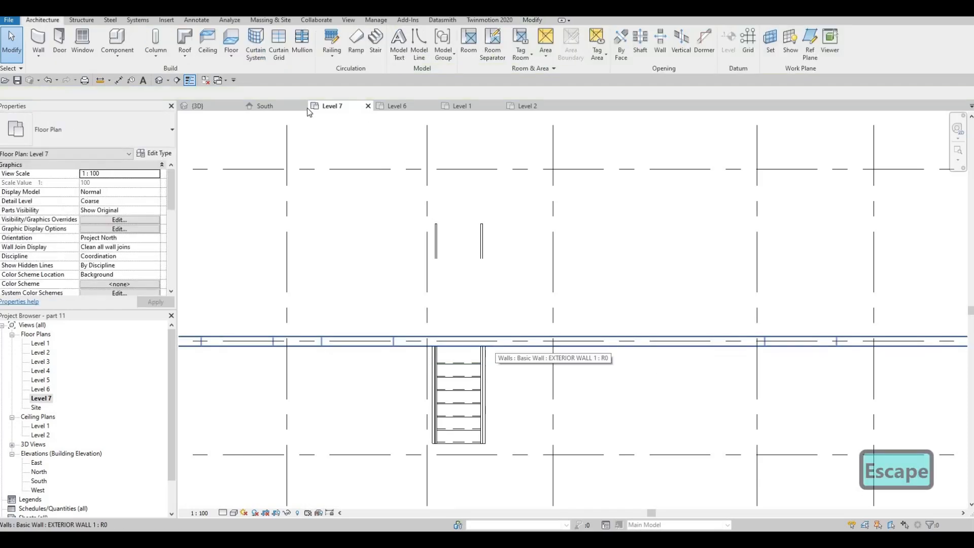
- Edit the extended wall's profile in the South elevation and sketch a rectangle about 6500 by 3800 mm from its base line at the stair enclosure
left_click(265, 105)
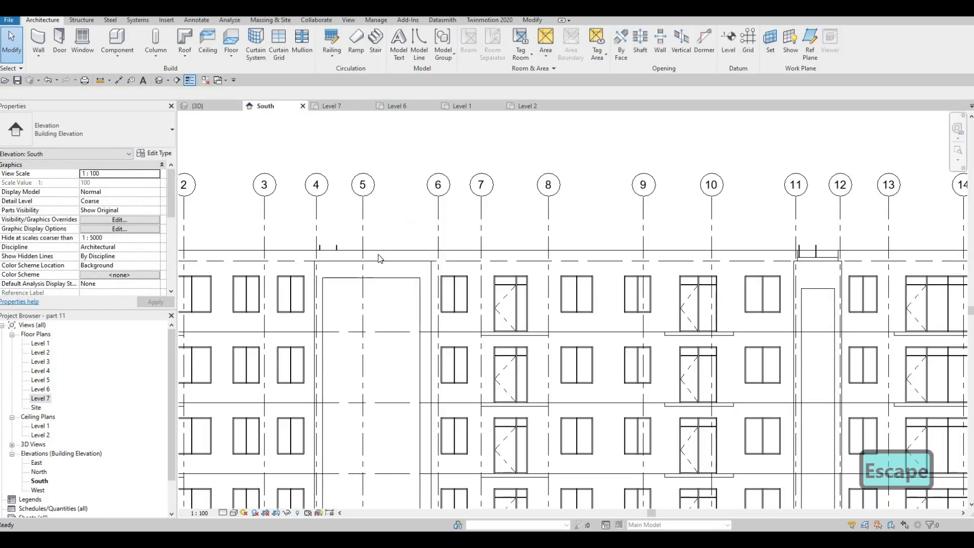
left_click(379, 254)
left_click(408, 45)
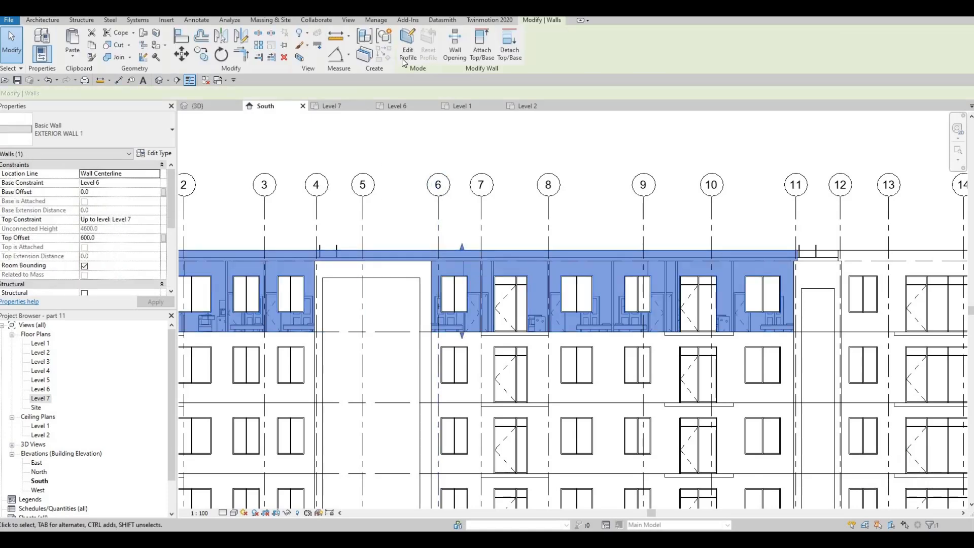
scroll(355, 319, "up", 2)
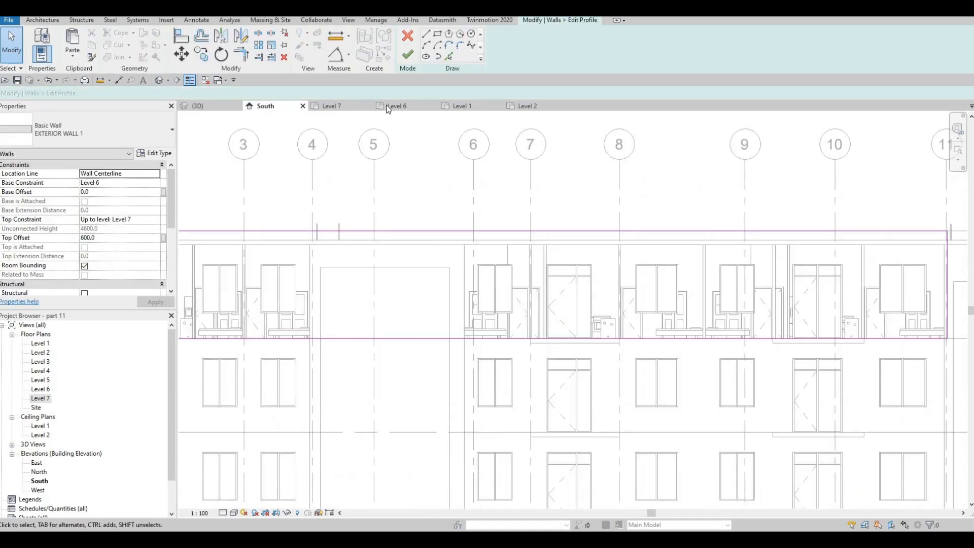
left_click(465, 339)
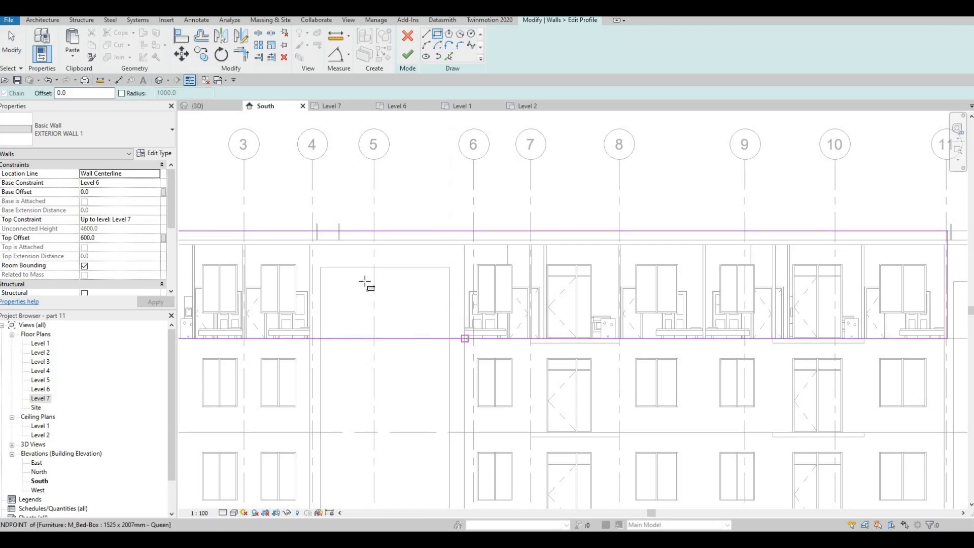
left_click(314, 251)
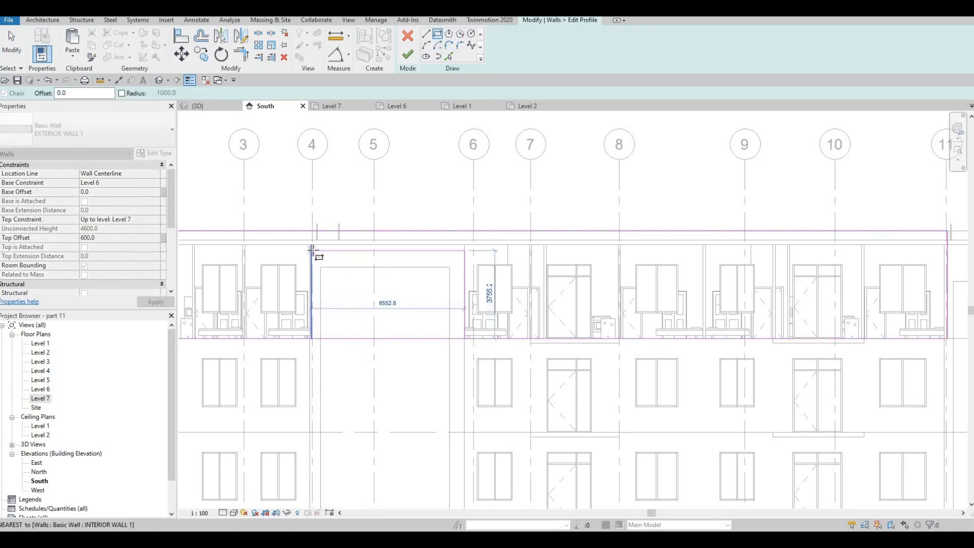
key("Escape")
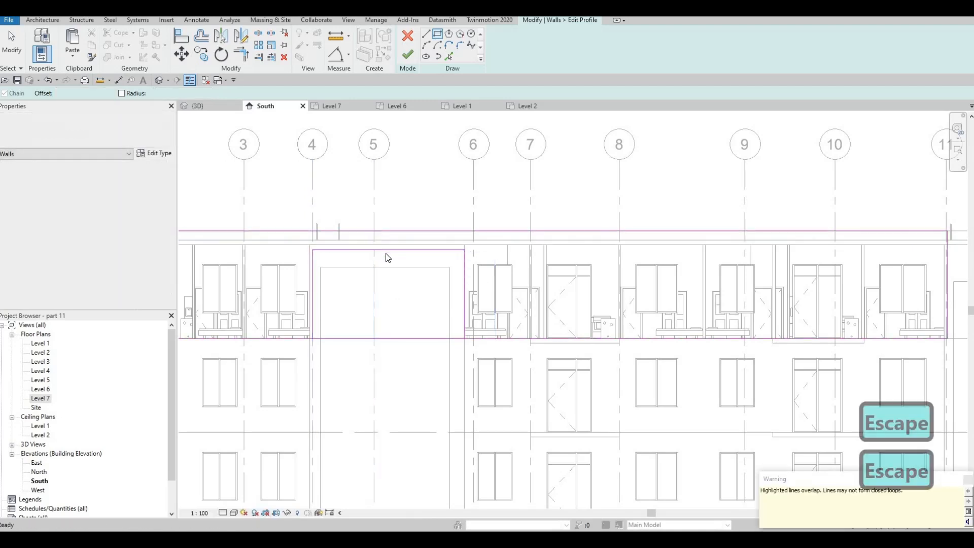
key("Escape")
- Raise the rectangle's top line to the roof's top face, 4200 mm above the profile's base line
scroll(385, 253, "up", 1)
left_click(394, 249)
left_click_drag(395, 249, 396, 237)
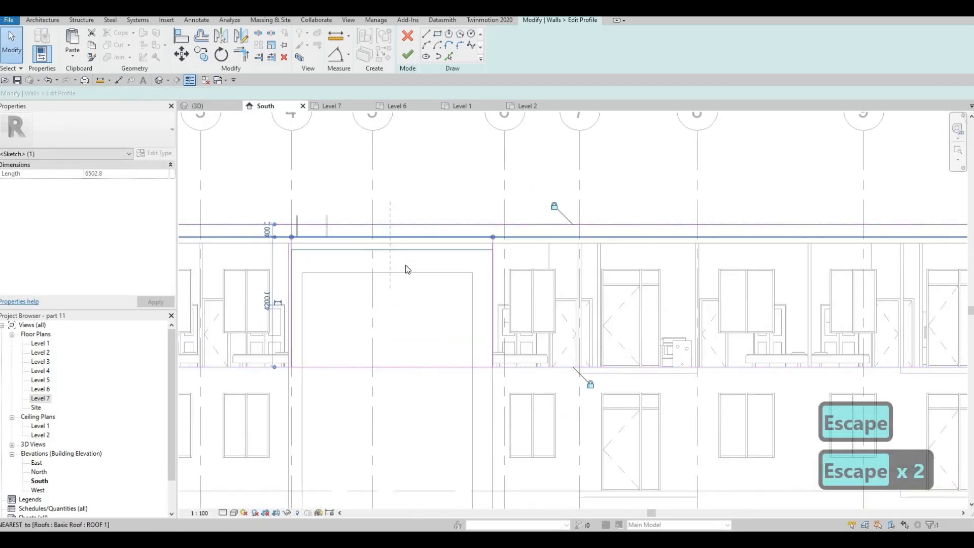
key("Escape")
middle_click_drag(376, 363, 386, 334)
key("Escape")
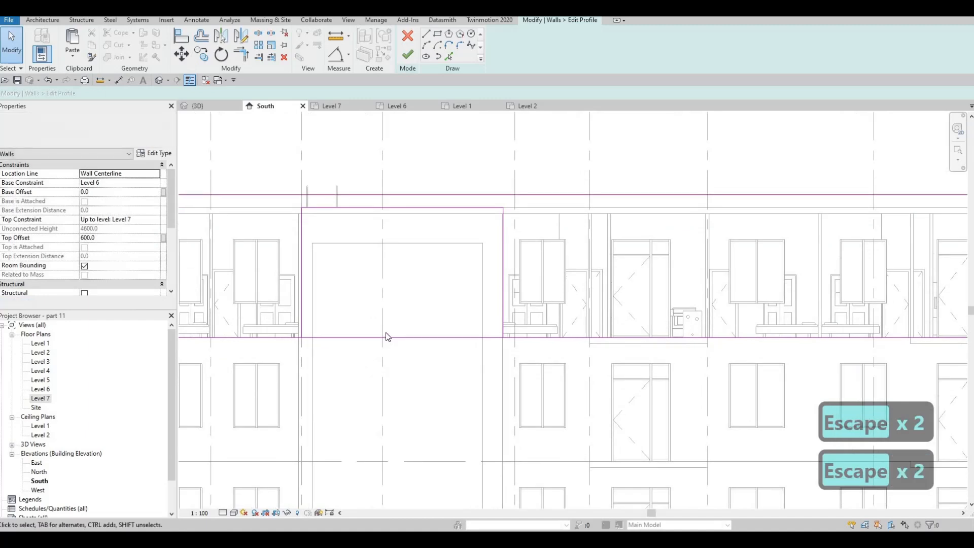
- Align both vertical side lines of the rectangle with the stair enclosure's wall faces
scroll(297, 229, "up", 3)
left_click(300, 225)
left_click_drag(295, 225, 299, 232)
key("Escape")
scroll(611, 206, "up", 5)
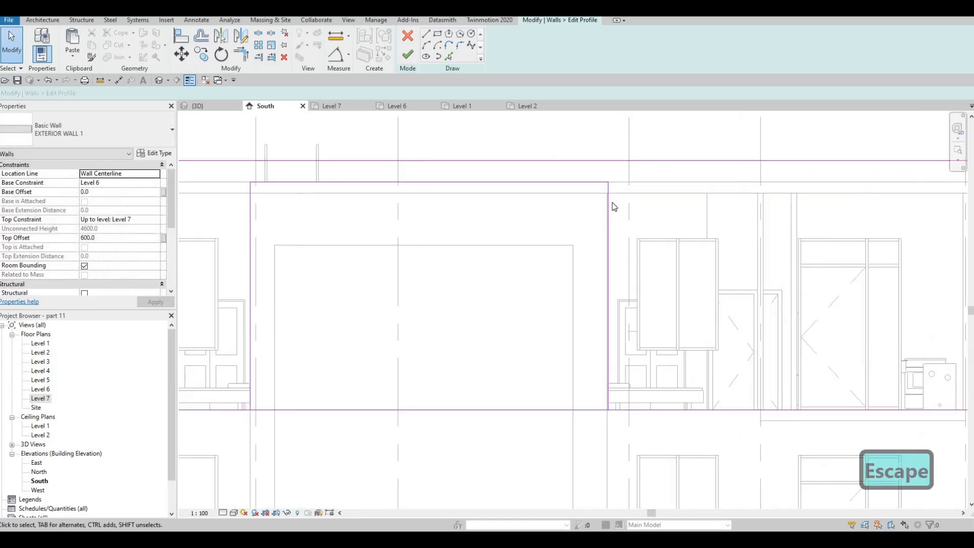
left_click(613, 201)
left_click_drag(608, 199, 611, 199)
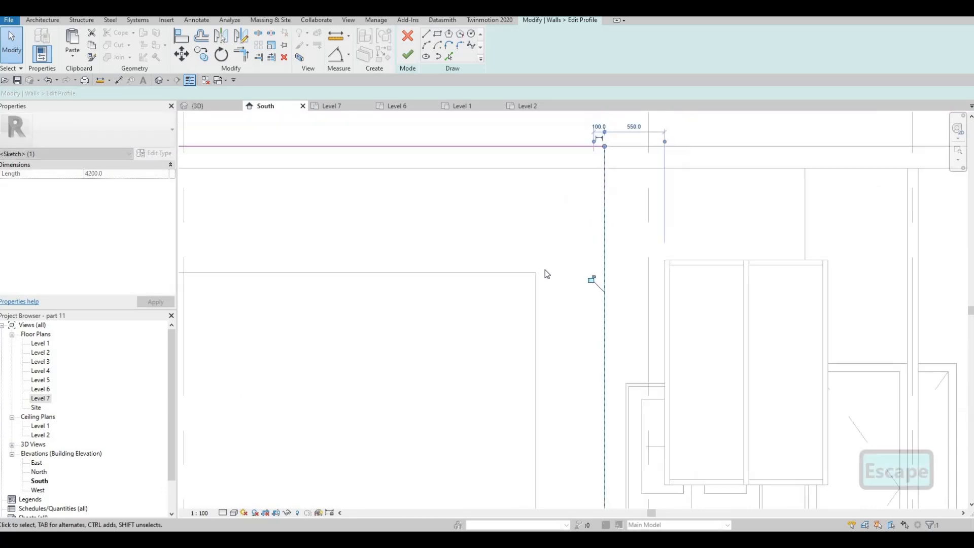
scroll(545, 272, "down", 3)
key("Escape")
scroll(524, 280, "down", 2)
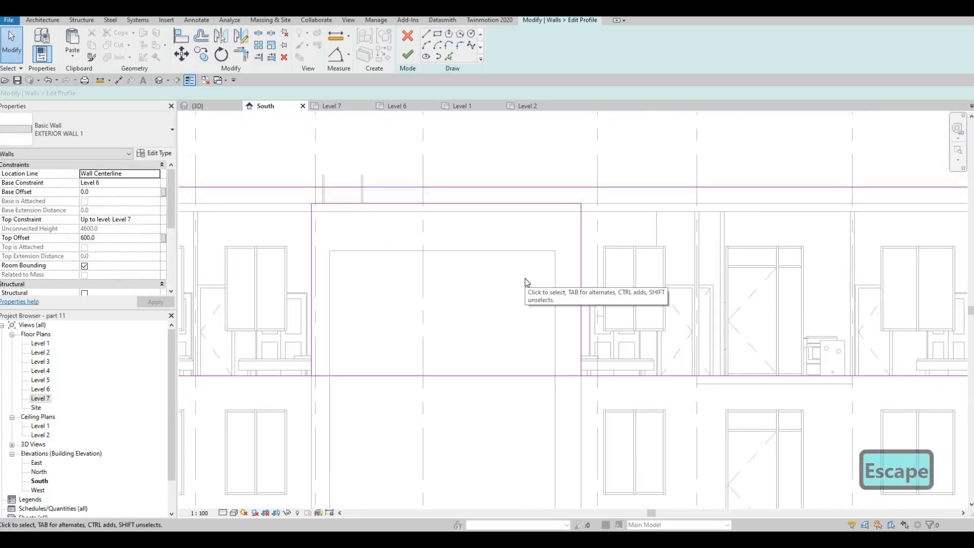
- Split the wall profile's base line at both sides of the stair enclosure opening and delete the segment between them
key("s")
key("l")
scroll(304, 381, "up", 2)
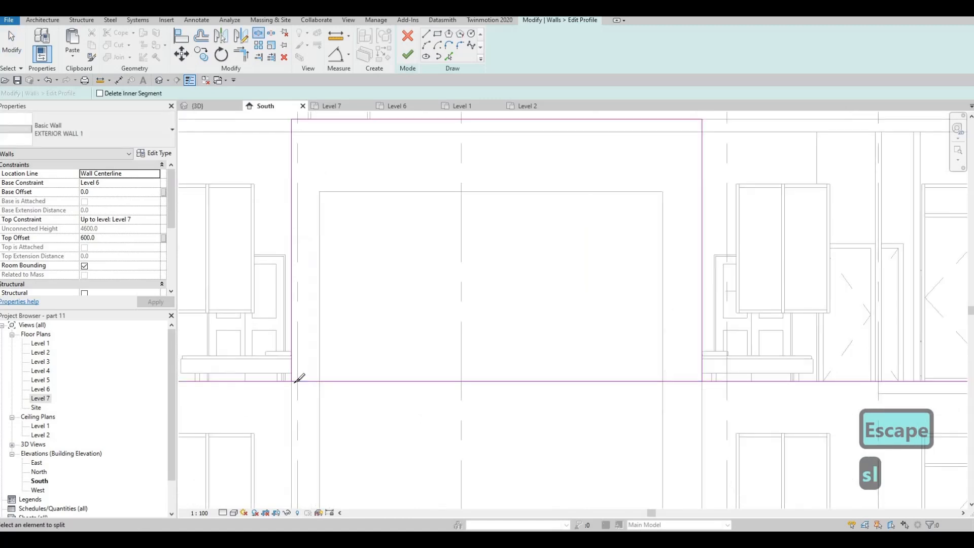
left_click(297, 380)
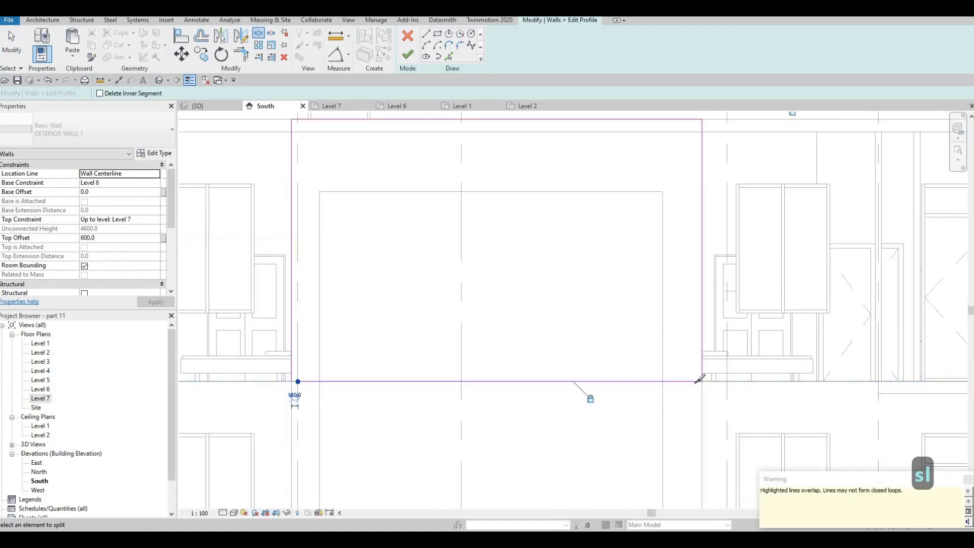
key("Escape")
key("Escape")
key("Escape")
left_click(655, 381)
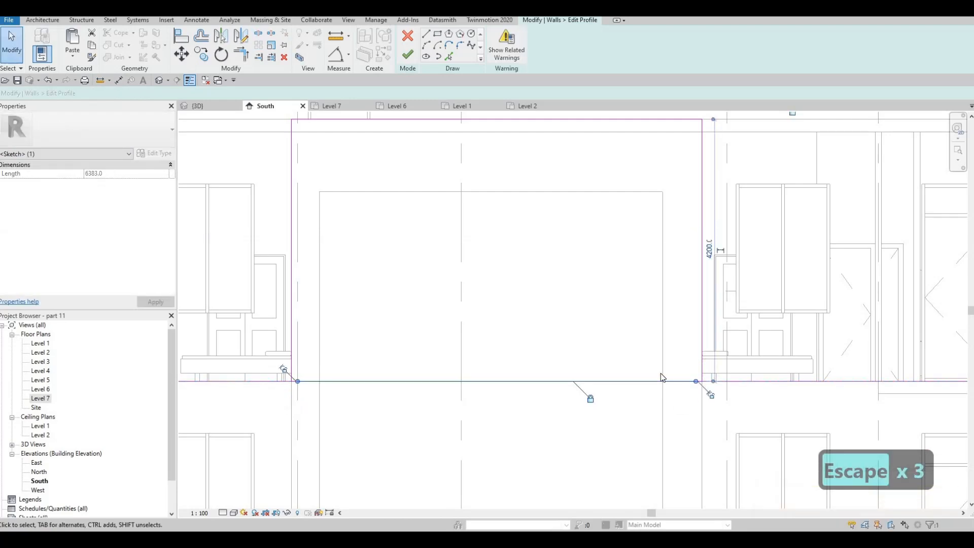
key("Delete")
left_click(587, 389)
key("Escape")
key("Escape")
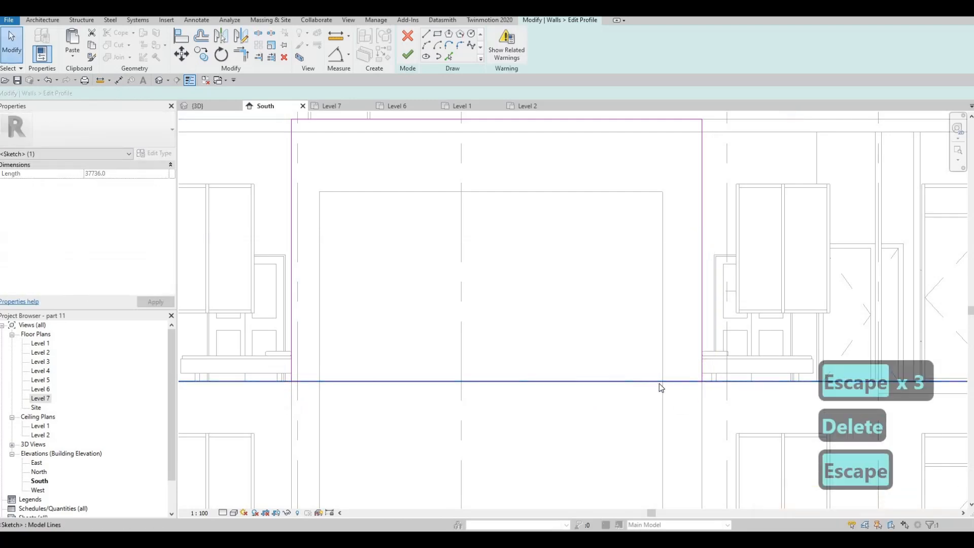
- Split the remaining overlapping base line at the opening's sides and delete its middle segment
key("l")
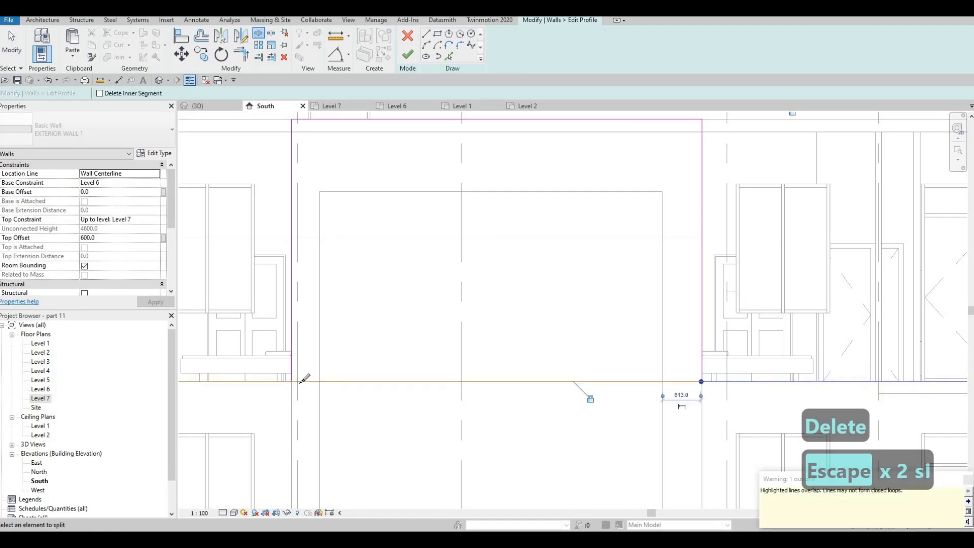
key("Escape")
key("Escape")
key("Escape")
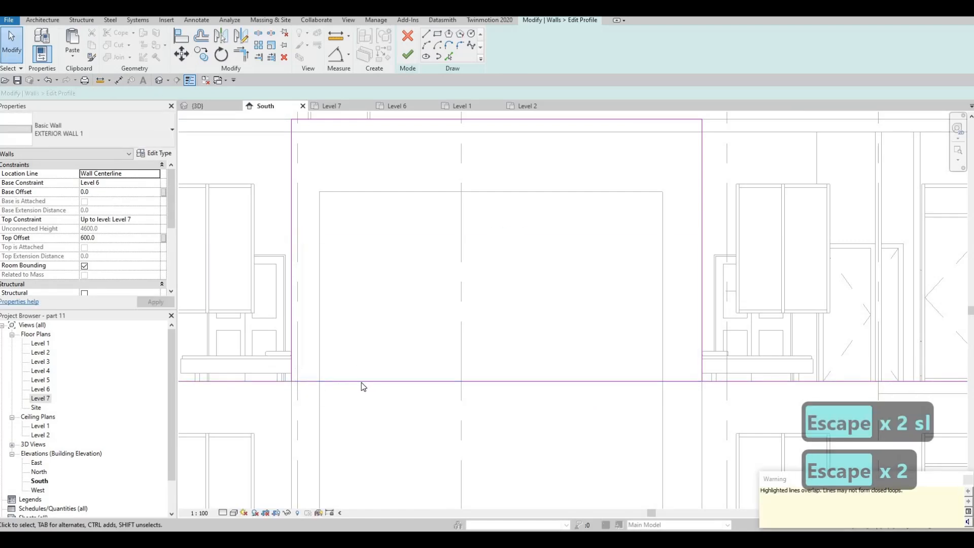
left_click(361, 385)
key("Delete")
- Try to finish the profile edit and locate the overlapping sketch lines in the 3D view
key("t")
key("r")
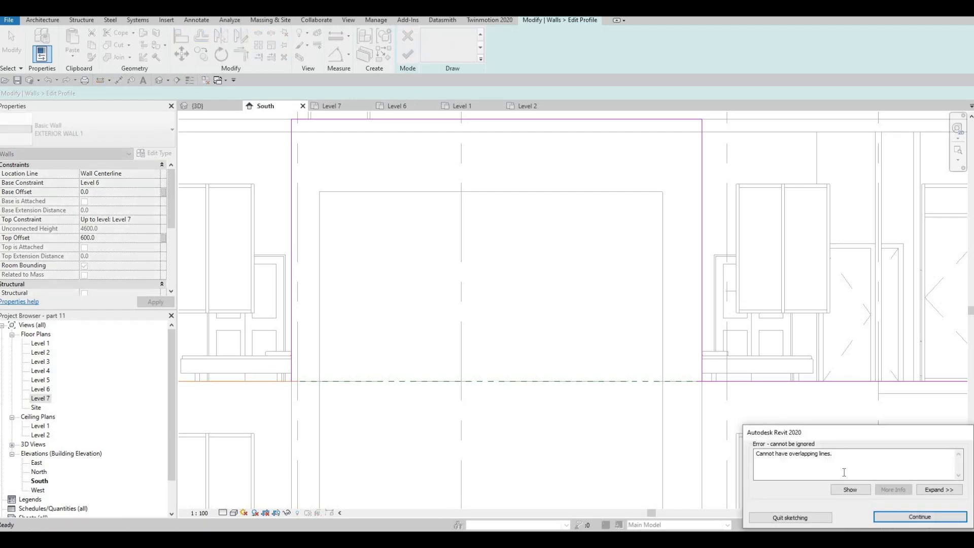
left_click(850, 489)
middle_click_drag(700, 335, 633, 362)
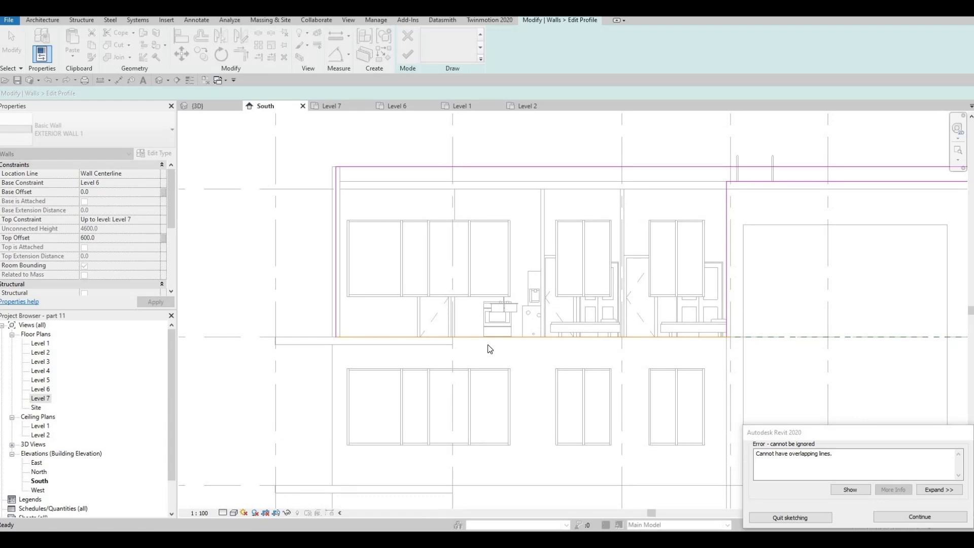
key("Escape")
key("Escape")
key("Escape")
key("Escape")
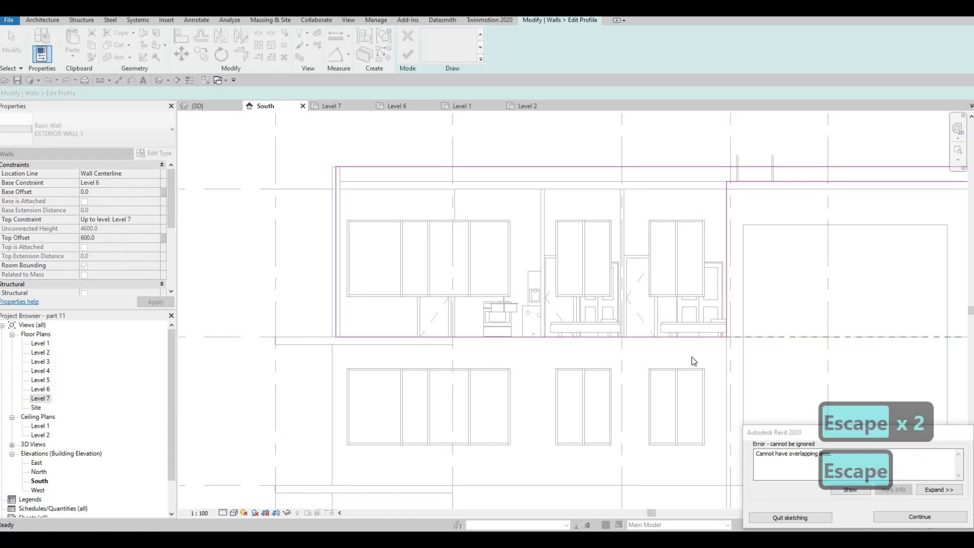
left_click(846, 491)
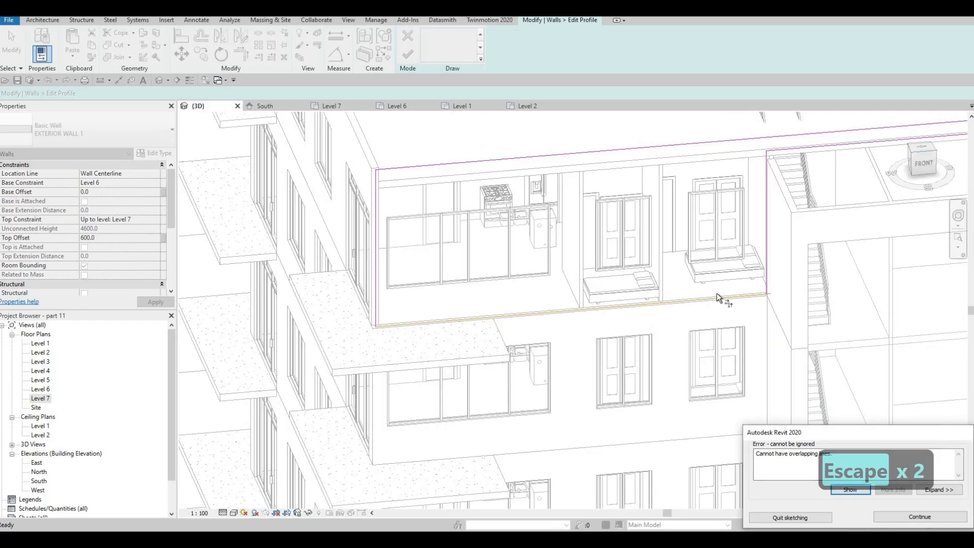
key("Escape")
- Trim the base line to the opening's side line near grid 4 and delete the leftover short piece inside the opening
scroll(764, 309, "up", 3)
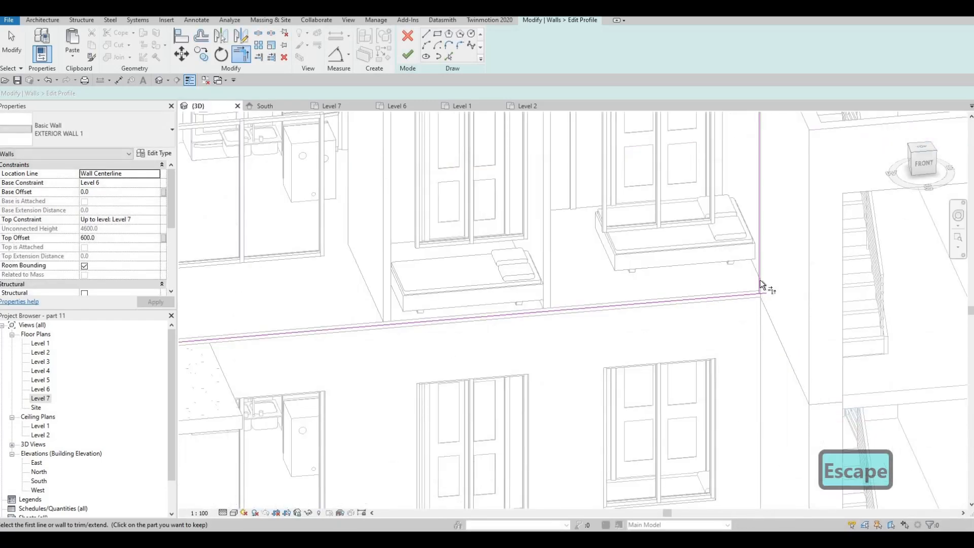
key("t")
key("r")
left_click(760, 280)
left_click(750, 295)
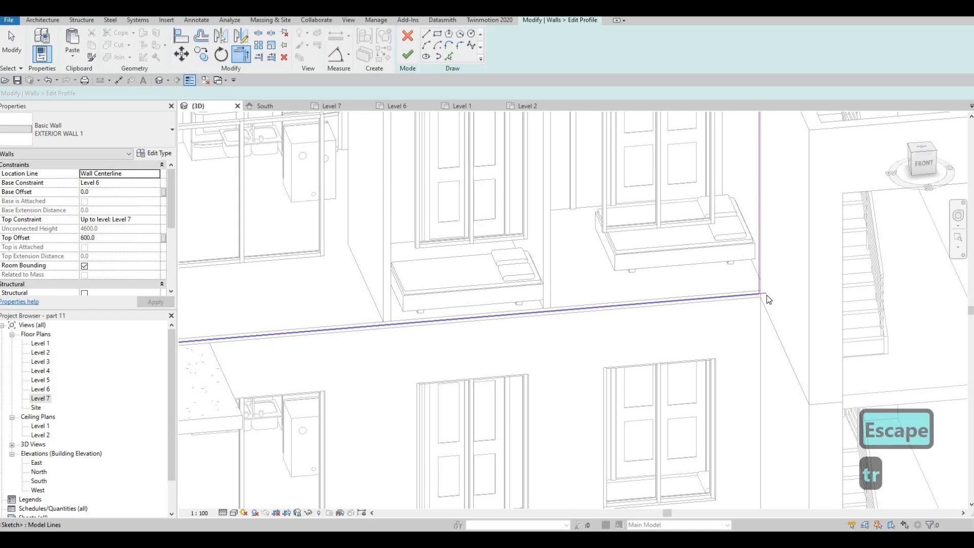
key("Escape")
key("Escape")
left_click(767, 295)
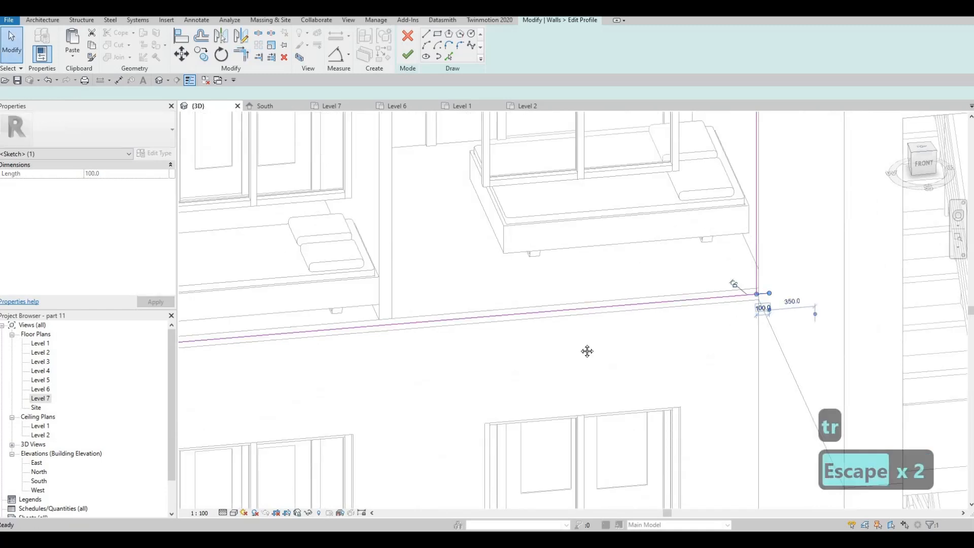
key("Delete")
- Delete the stray base line piece crossing the opening's other side line and finish the wall profile
middle_click_drag(481, 214, 408, 284)
scroll(409, 285, "down", 2)
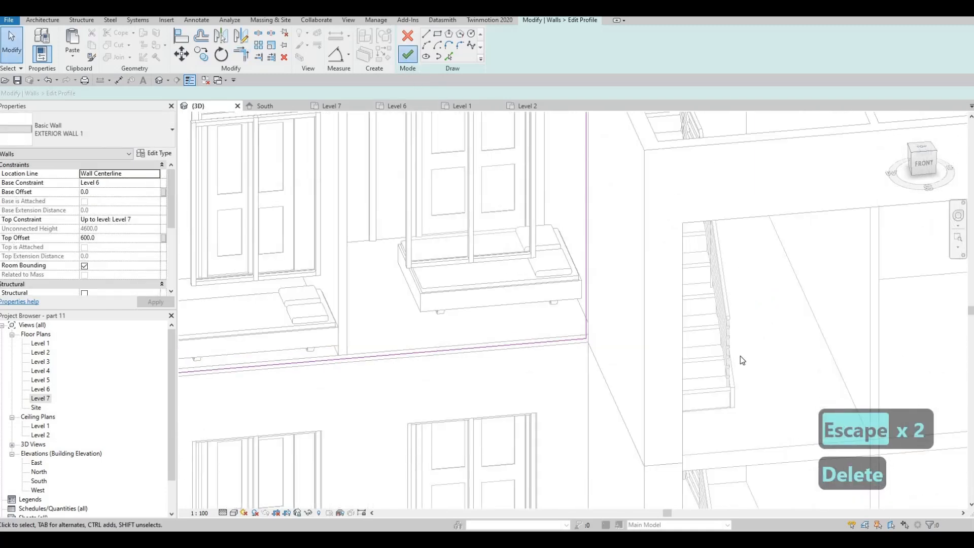
scroll(602, 303, "down", 3)
scroll(700, 302, "up", 4)
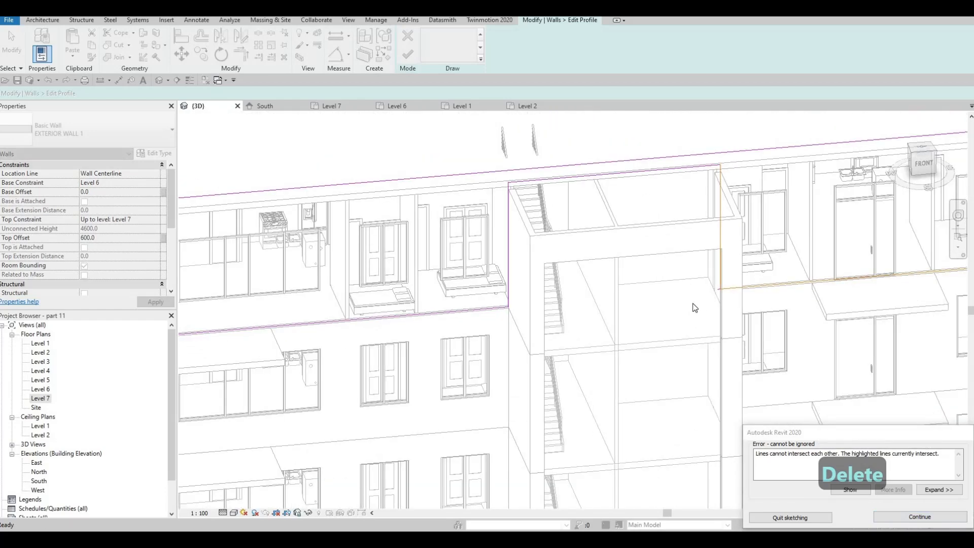
scroll(710, 308, "up", 3)
key("Escape")
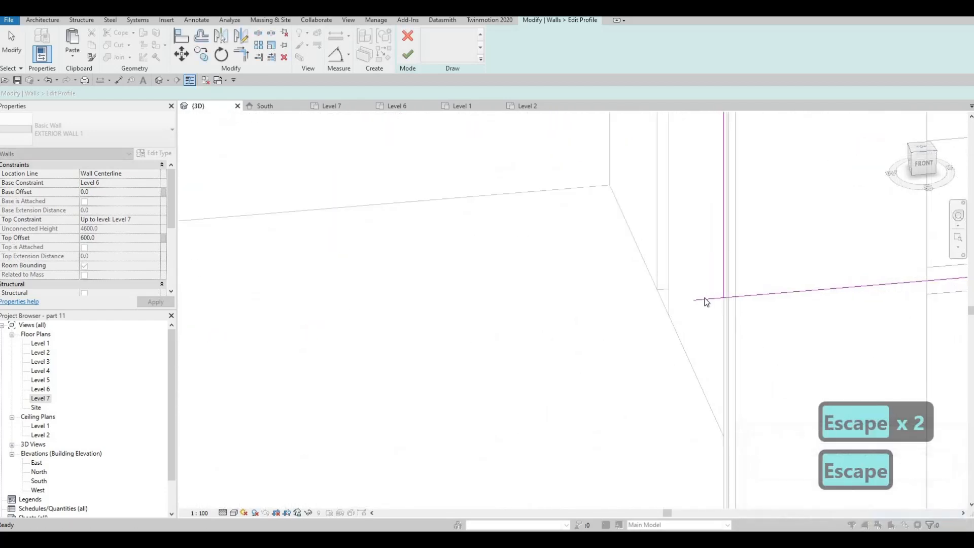
left_click(691, 314)
key("Delete")
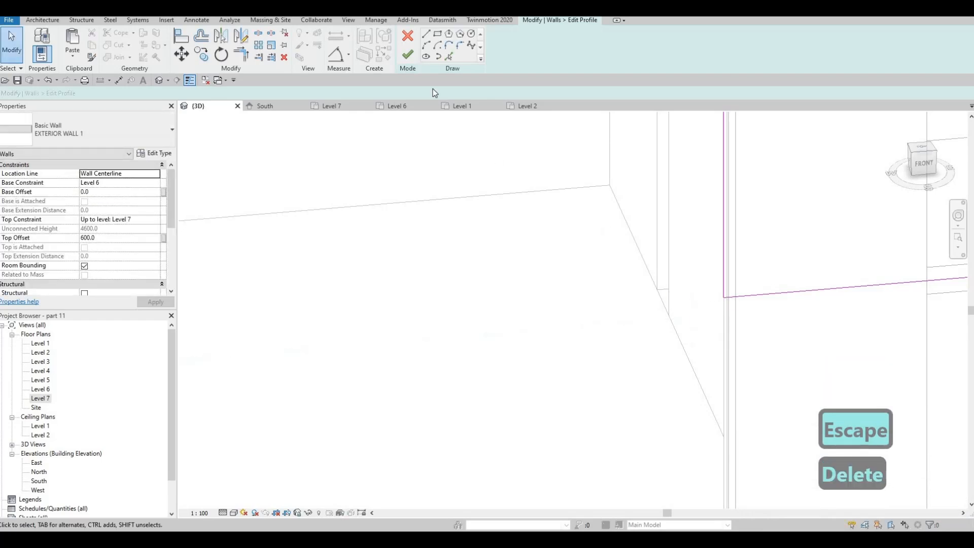
scroll(667, 284, "down", 2)
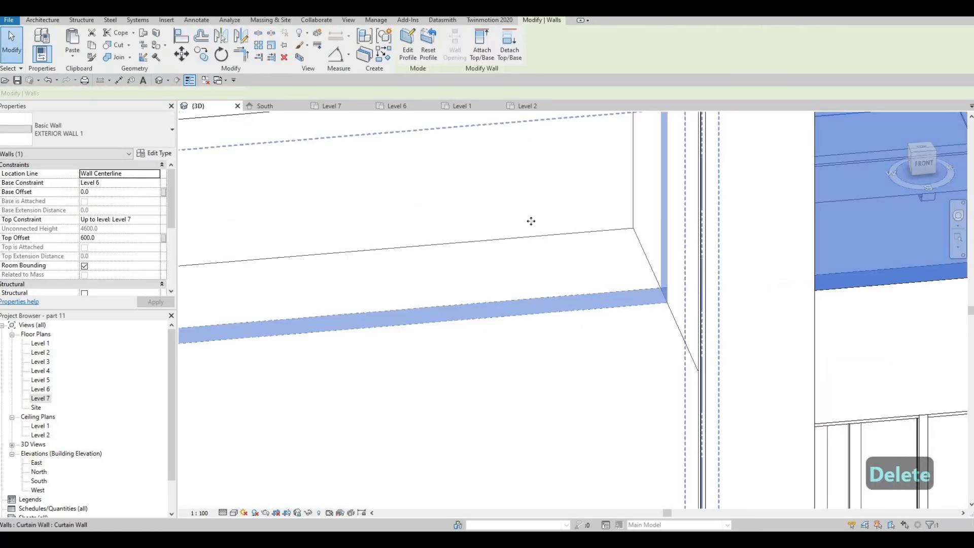
- Examine the parapet and the wall opening around both stair enclosures in the 3D view
scroll(550, 223, "down", 6)
key("Escape")
key("Escape")
middle_click_drag(557, 263, 519, 232, "shift")
scroll(518, 232, "up", 5)
scroll(518, 232, "down", 5)
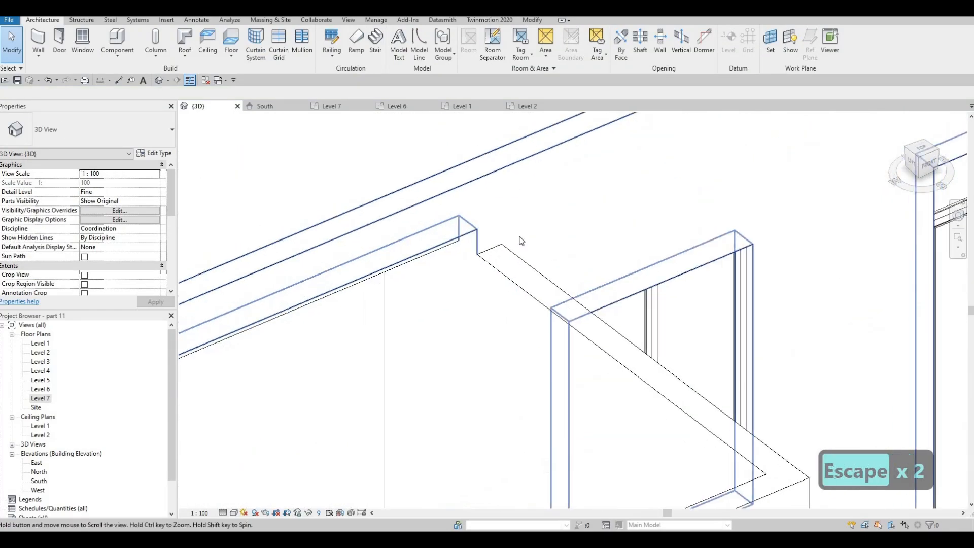
scroll(446, 300, "down", 2)
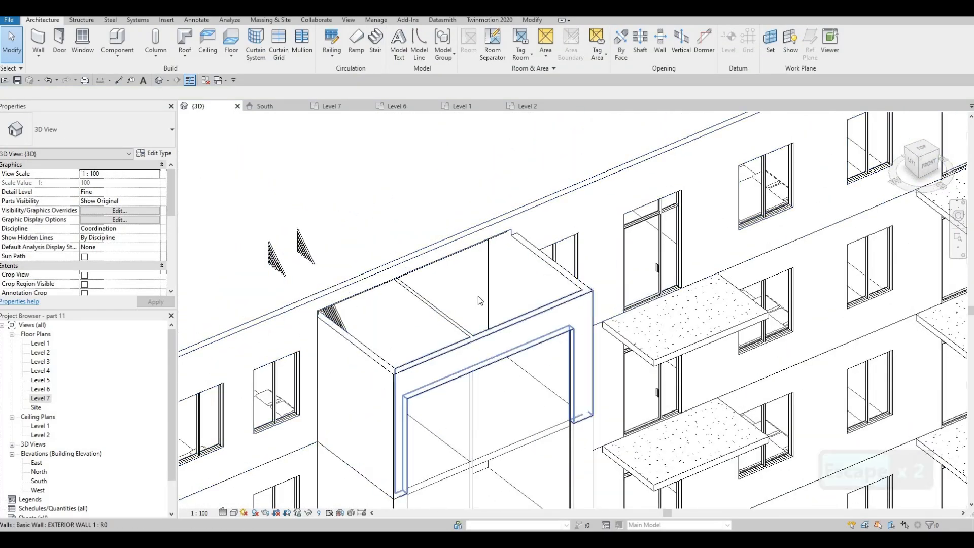
scroll(504, 311, "down", 5)
scroll(483, 315, "down", 1)
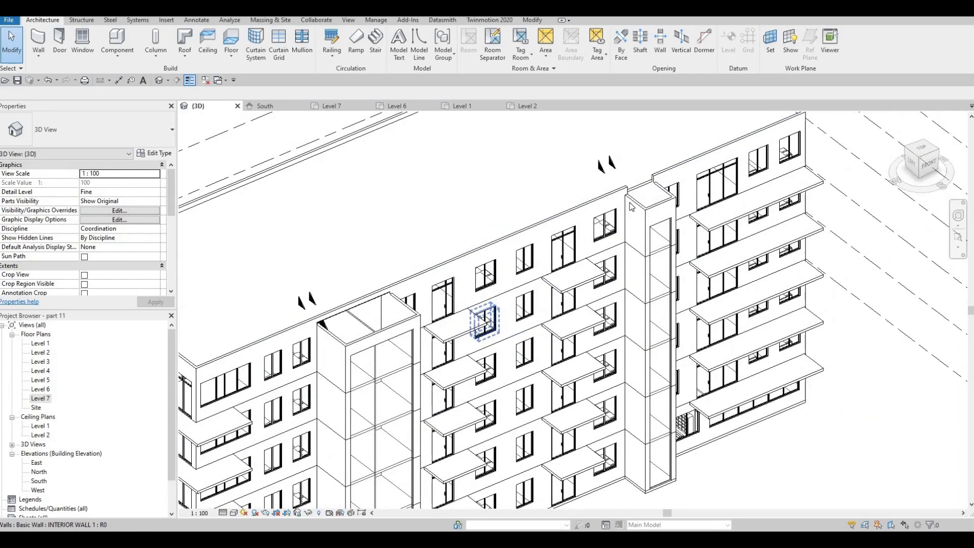
scroll(381, 256, "up", 4)
scroll(612, 330, "down", 4)
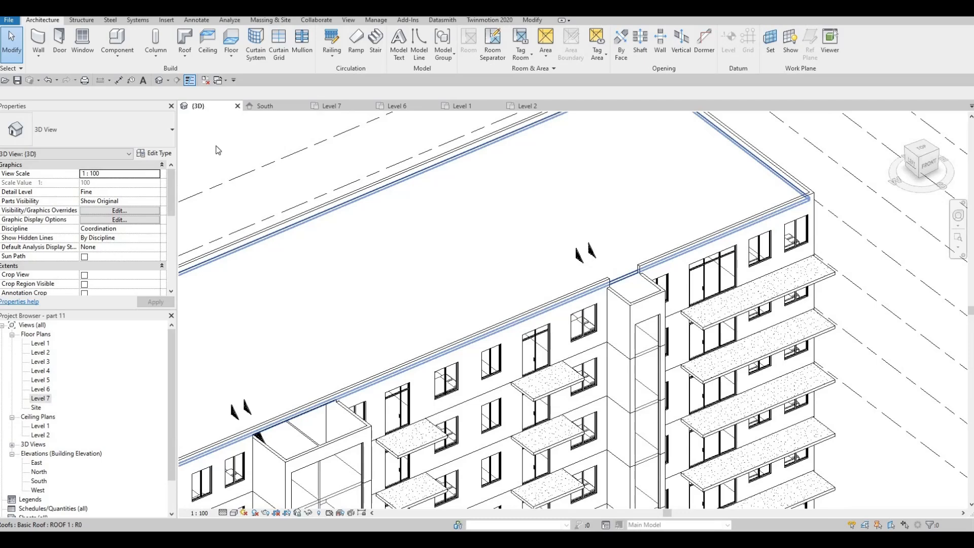
- In the Level 7 plan, extend the front wall's end at grid 11 across the second stair enclosure to the wall at grid 12
left_click(269, 107)
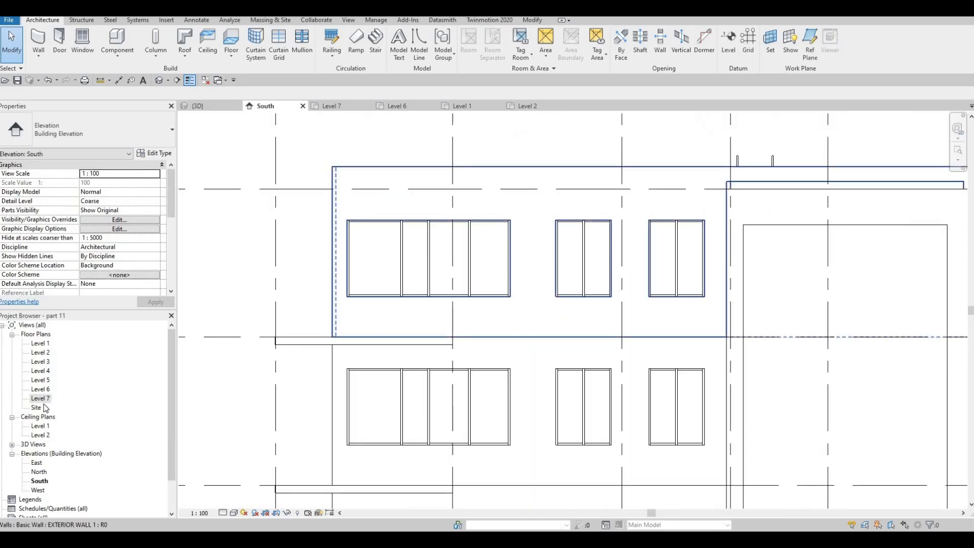
scroll(558, 300, "down", 8)
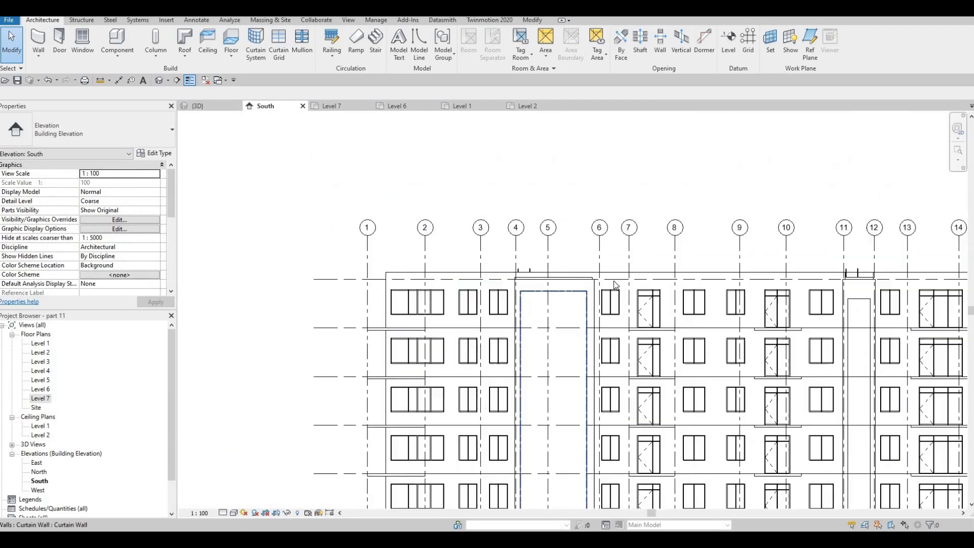
scroll(534, 229, "up", 8)
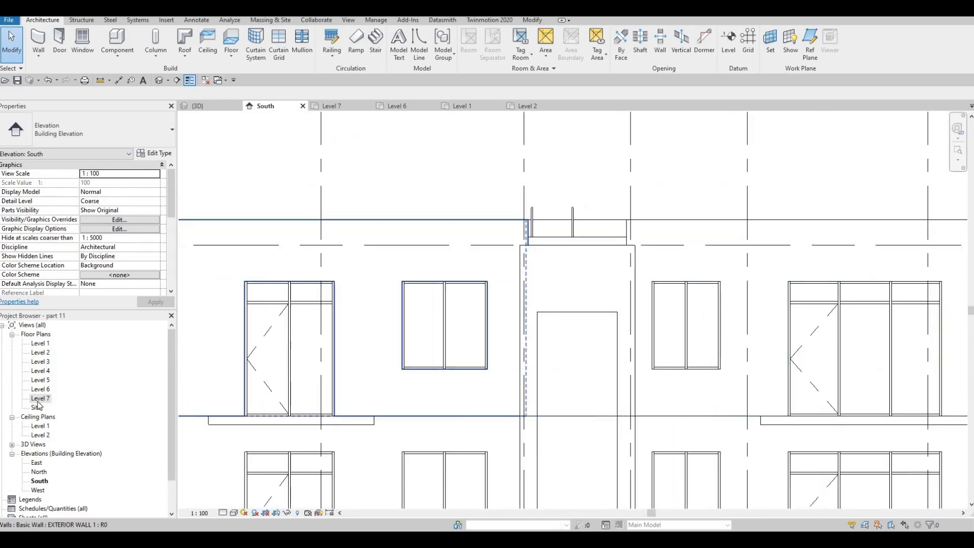
scroll(659, 335, "down", 2)
middle_click_drag(659, 335, 467, 307)
scroll(467, 306, "down", 2)
middle_click_drag(832, 324, 569, 306)
scroll(617, 281, "up", 3)
scroll(568, 306, "up", 3)
key("Escape")
key("Escape")
left_click(595, 305)
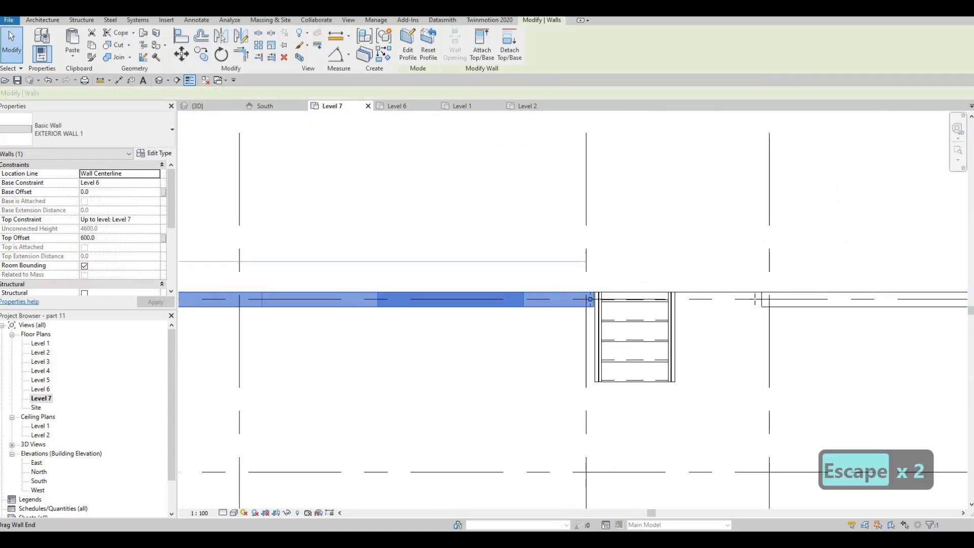
key("r")
key("s")
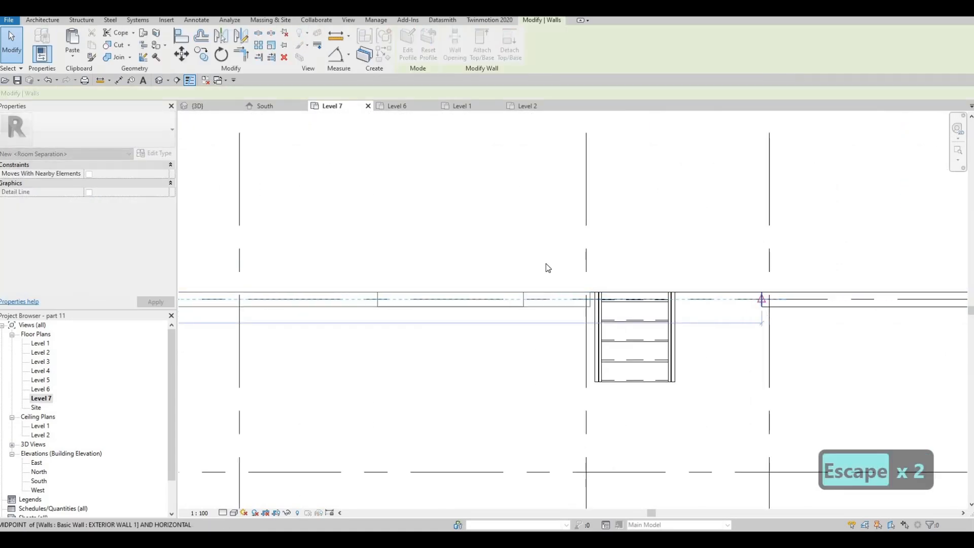
key("Escape")
key("Escape")
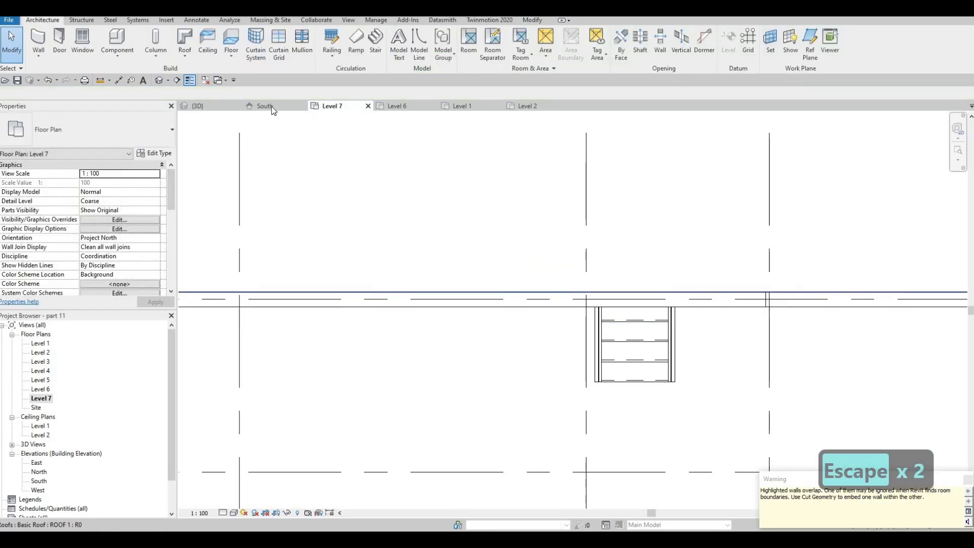
- Examine the extended wall's end above the second stair enclosure in the South elevation
key("ctrl+Tab")
key("Escape")
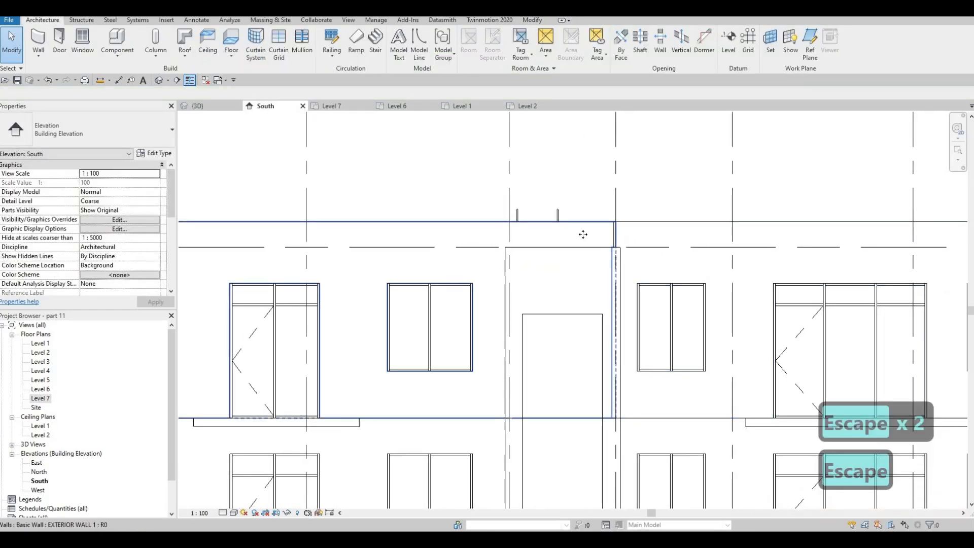
left_click(611, 225)
scroll(597, 216, "up", 3)
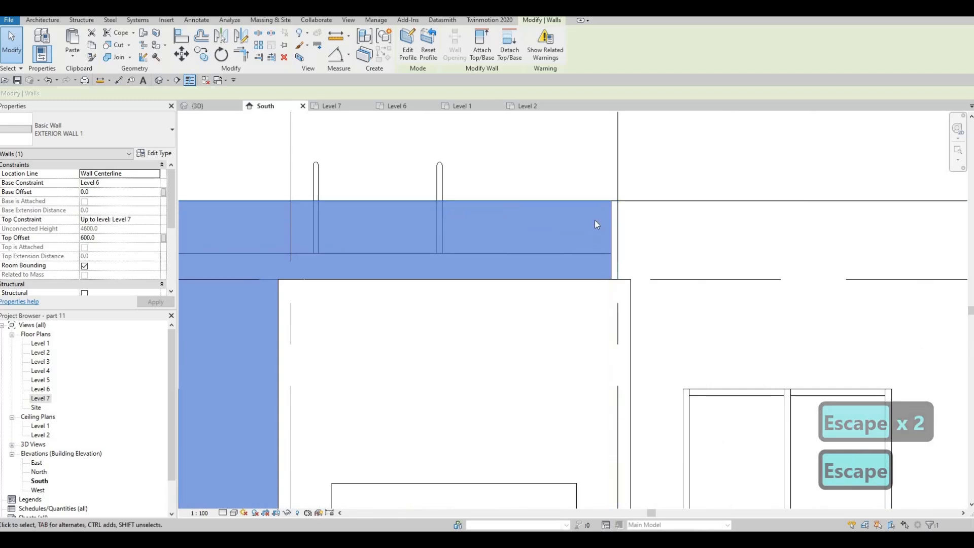
key("Escape")
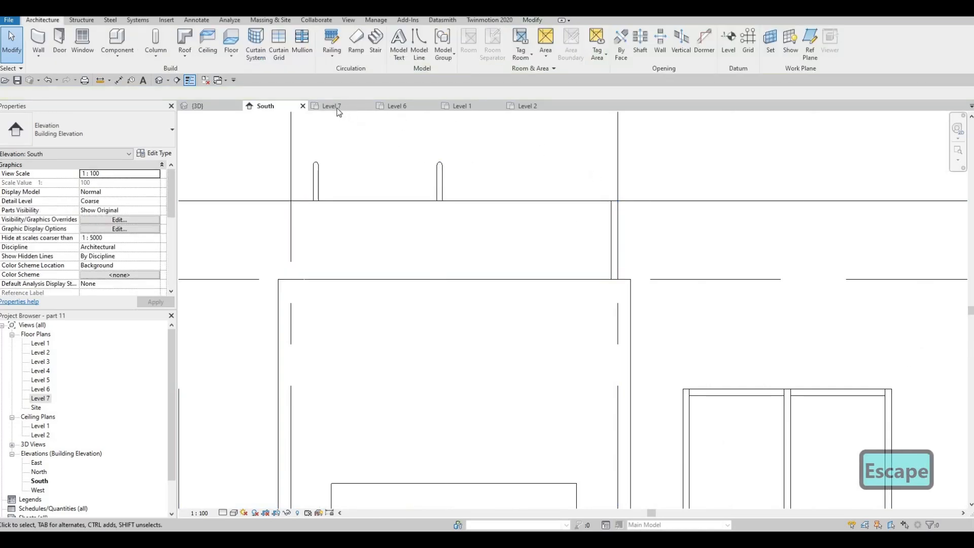
- In the Level 7 plan, pull the extended wall's end back to leave a gap before the next wall at grid 12
middle_click_drag(612, 263, 587, 286)
middle_click_drag(646, 300, 566, 277)
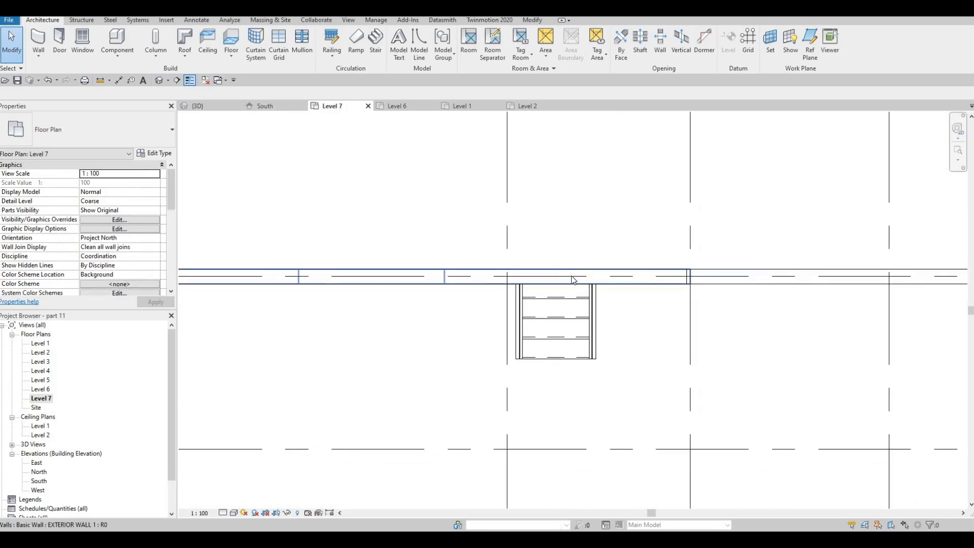
scroll(587, 277, "down", 2)
left_click(642, 278)
scroll(627, 281, "up", 4)
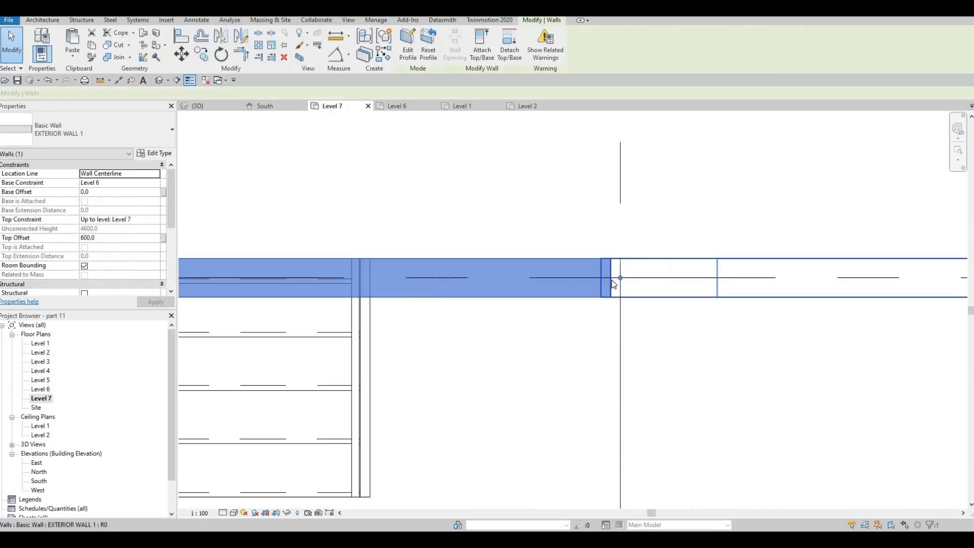
left_click_drag(618, 277, 533, 278)
key("Escape")
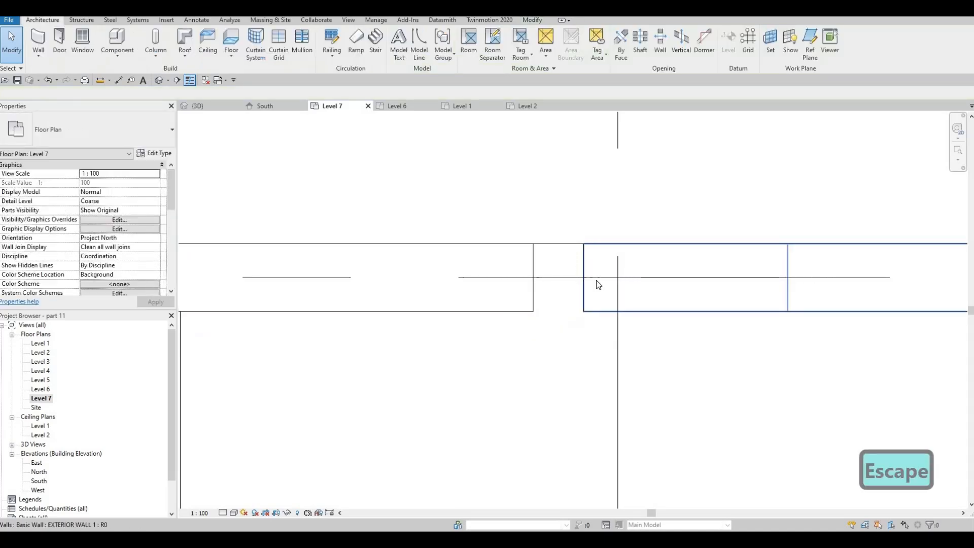
- Try to move the end of the front wall beside grid 12 in the Level 7 plan, and undo the move
left_click(588, 278)
left_click_drag(620, 278, 612, 280)
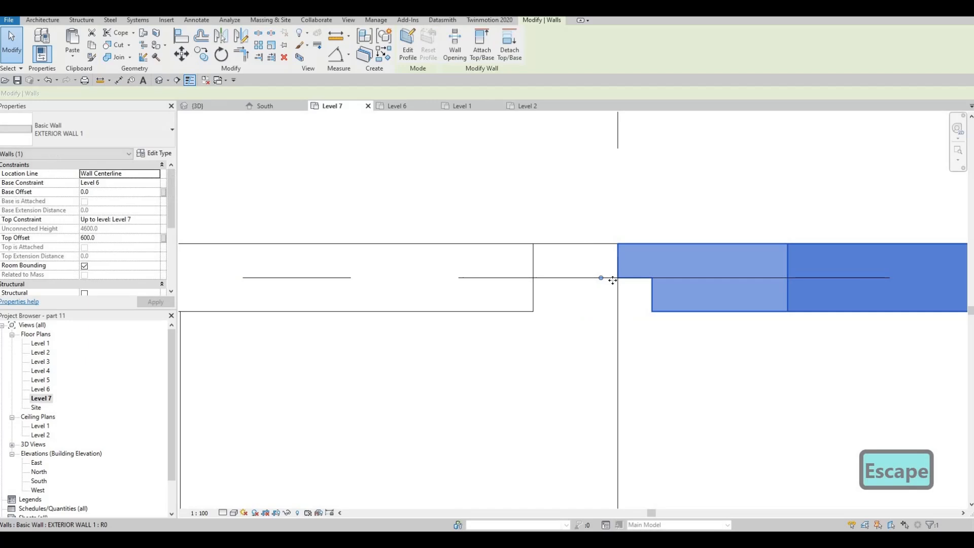
key("ctrl+z")
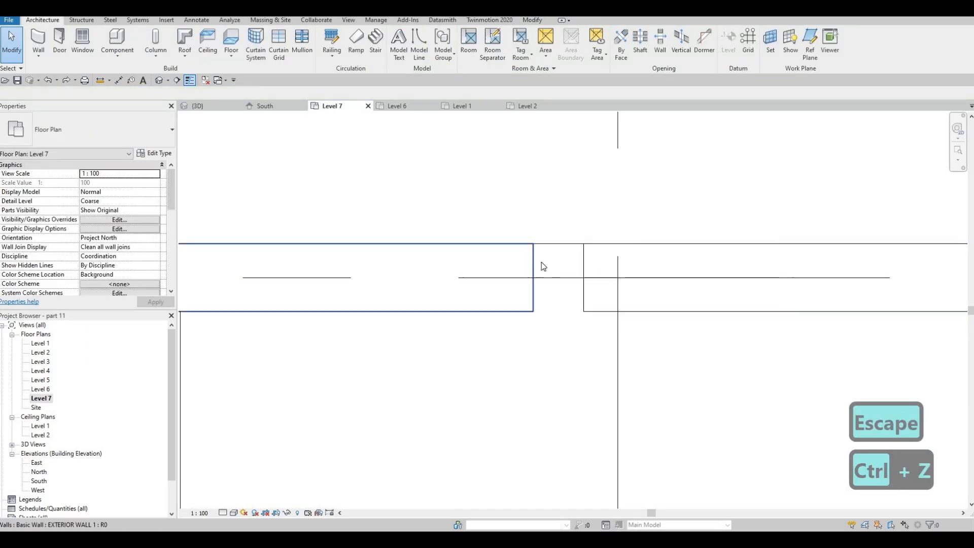
- Pull the end of the front wall coming from the grid 11 side back across the stair flight to grid 11
left_click(596, 267)
scroll(574, 273, "down", 4)
left_click(507, 267)
left_click_drag(579, 268, 356, 266)
key("Escape")
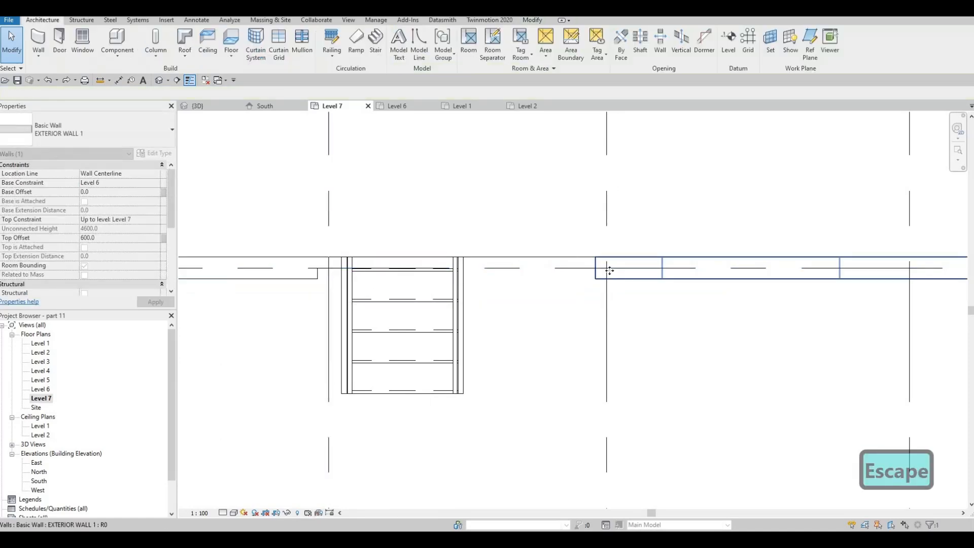
- Extend the neighbouring front wall's end from grid 12 across the stair flight towards grid 11
left_click(596, 272)
left_click_drag(596, 268, 461, 269)
key("Escape")
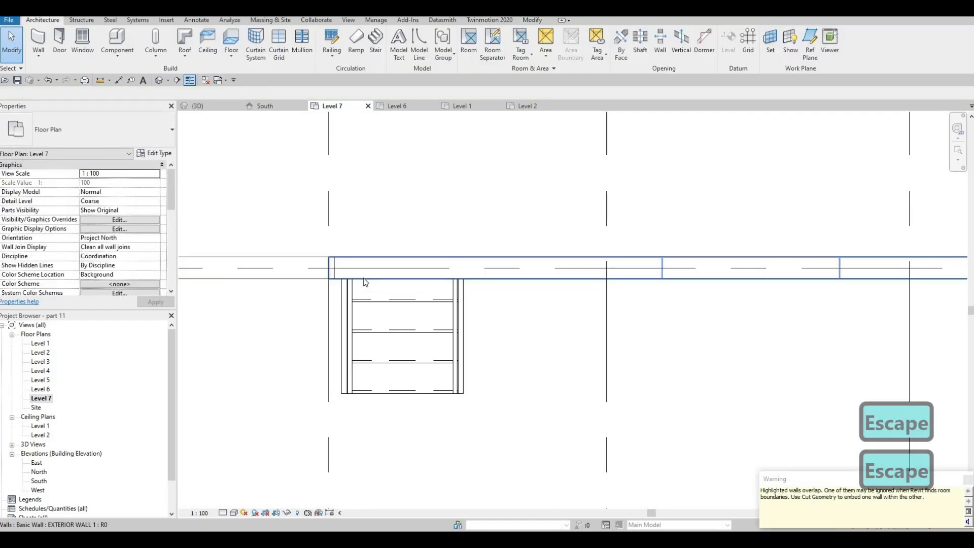
scroll(332, 269, "up", 3)
left_click(350, 269)
left_click_drag(345, 268, 324, 269)
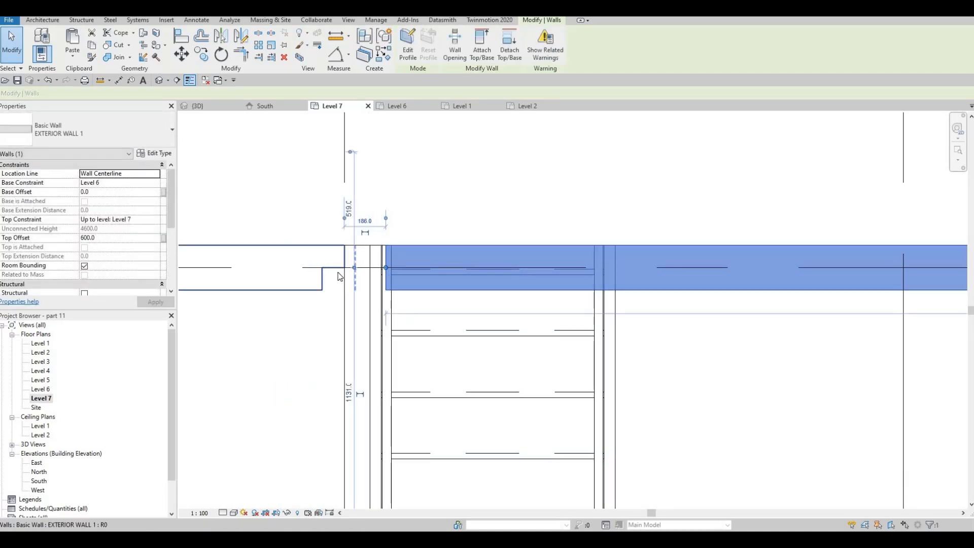
- Pull that wall's end back across the stair flight to the flight's far edge on the grid 12 side
left_click(350, 269)
left_click(384, 270)
left_click_drag(386, 267, 546, 270)
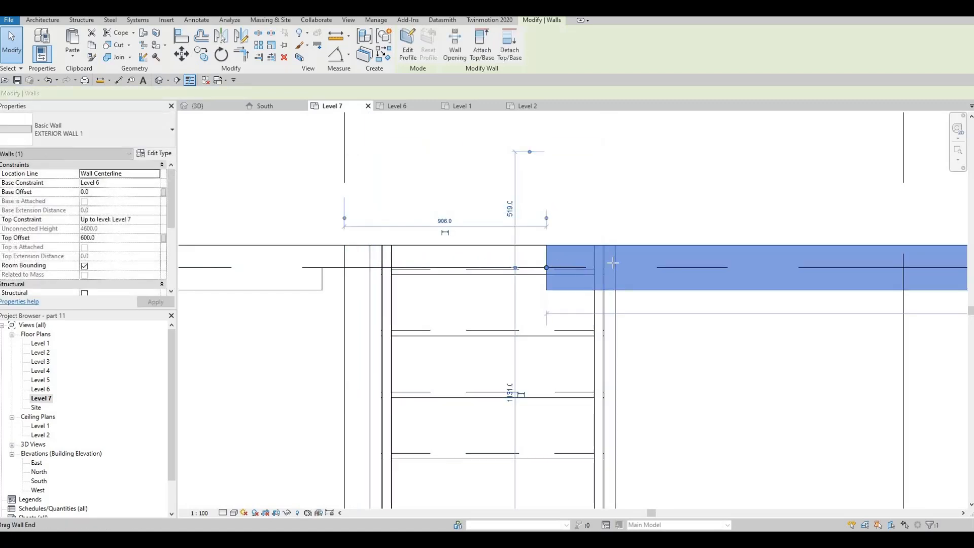
left_click_drag(614, 263, 614, 264)
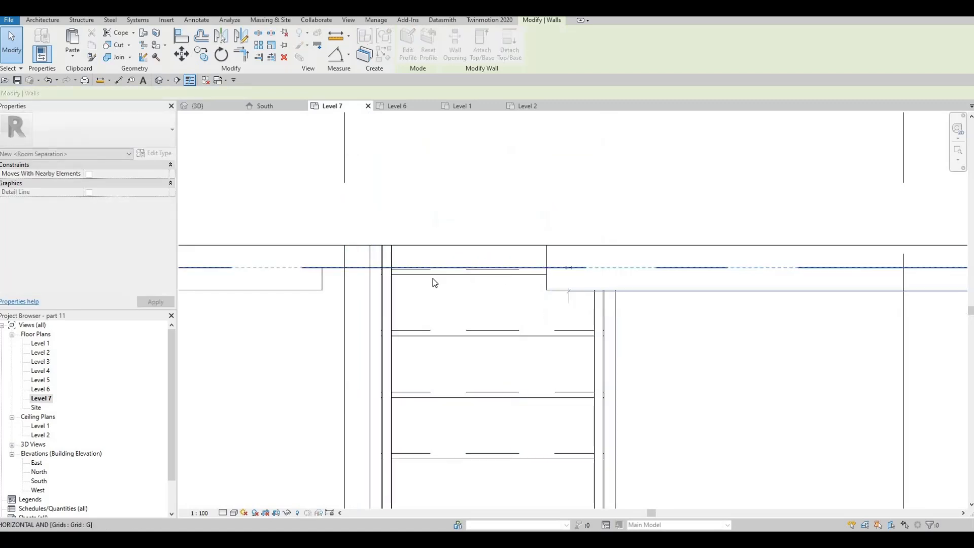
- Extend the front wall ending at grid 11 across the stair flight to meet the neighbouring wall at the flight's far edge
left_click(355, 271)
left_click_drag(355, 268, 603, 282)
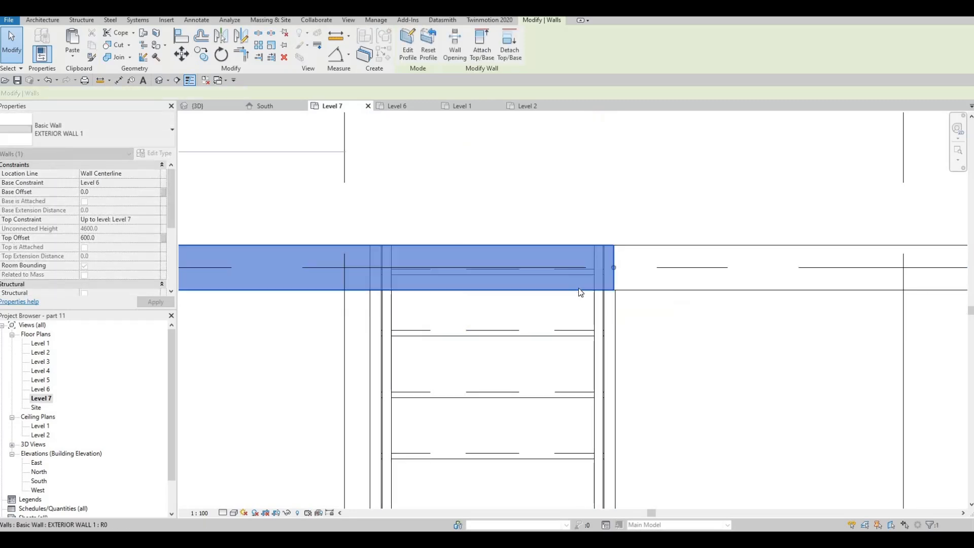
key("Escape")
scroll(440, 210, "down", 2)
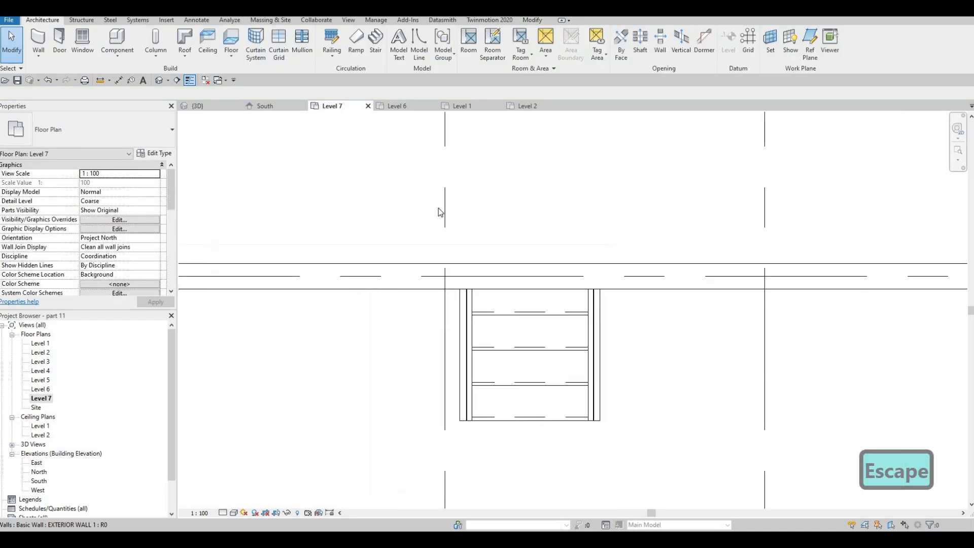
scroll(511, 266, "down", 3)
- Pull the neighbouring wall's end past grid 12, about 2826 mm from grid 11, and extend the wall crossing the stair to meet it
left_click(535, 259)
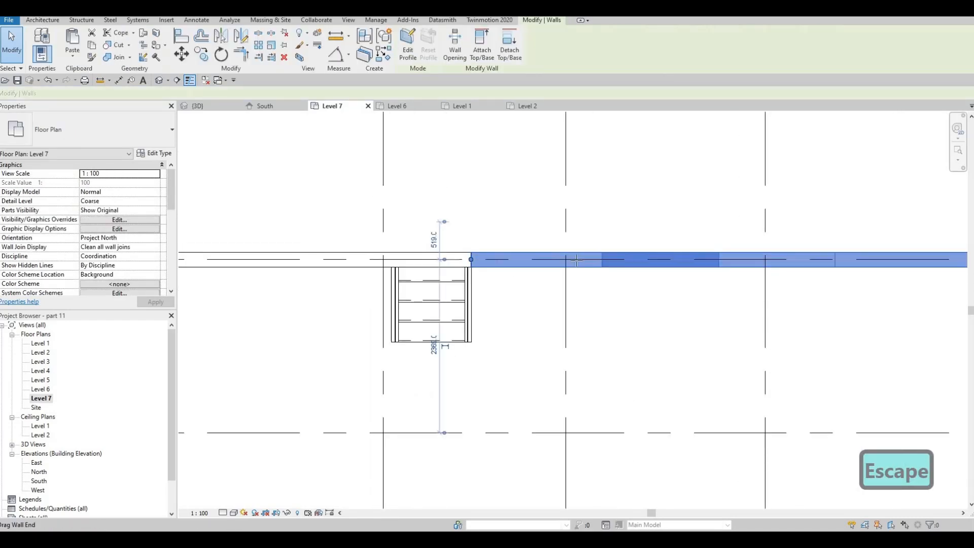
left_click_drag(472, 260, 590, 260)
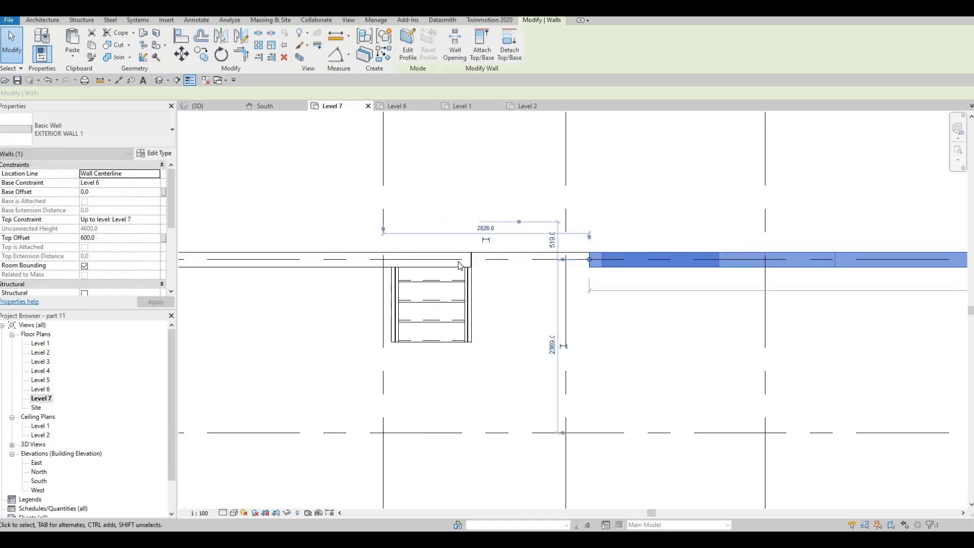
left_click_drag(472, 260, 584, 265)
key("Escape")
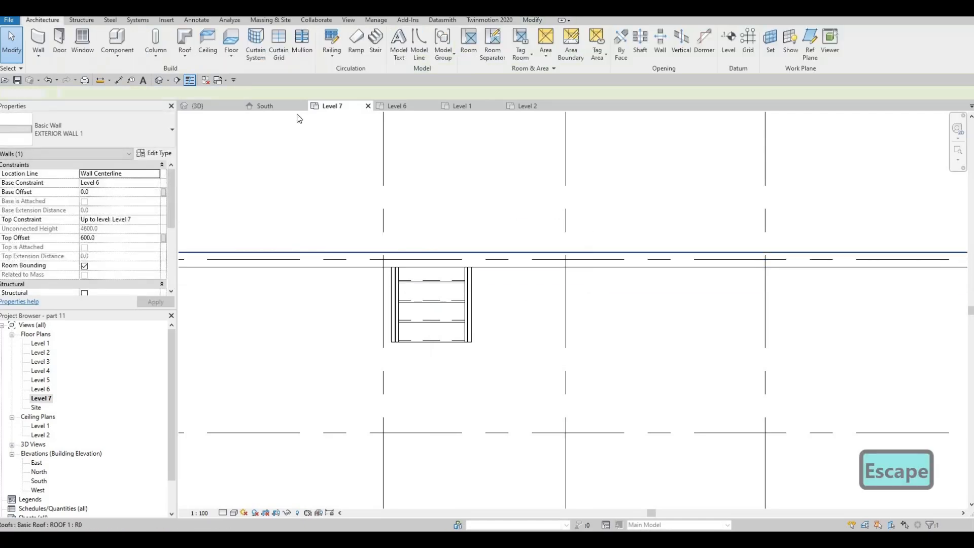
- In the South elevation, edit the extended wall's profile and sketch a rectangular opening about 2704 by 4200 mm at the second stair enclosure
scroll(516, 238, "down", 4)
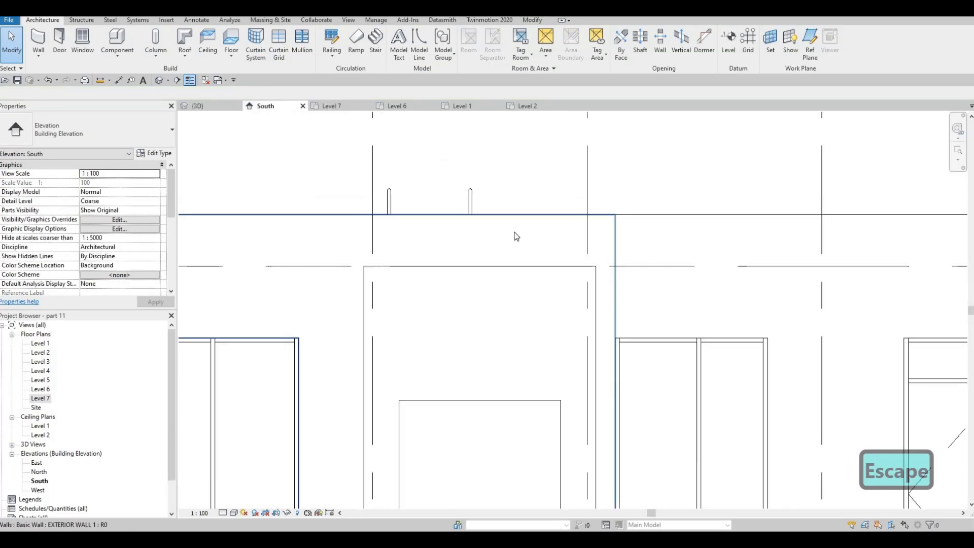
left_click(455, 183)
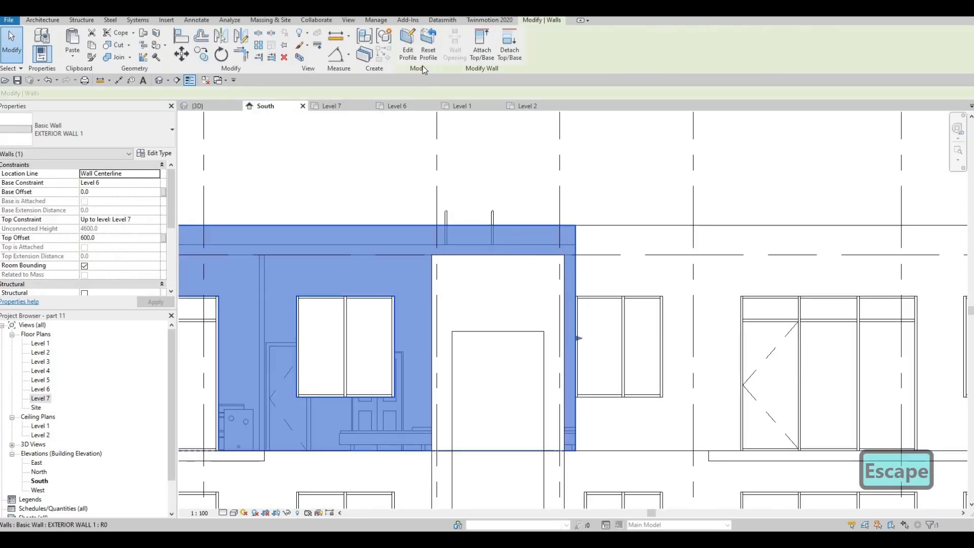
left_click(408, 44)
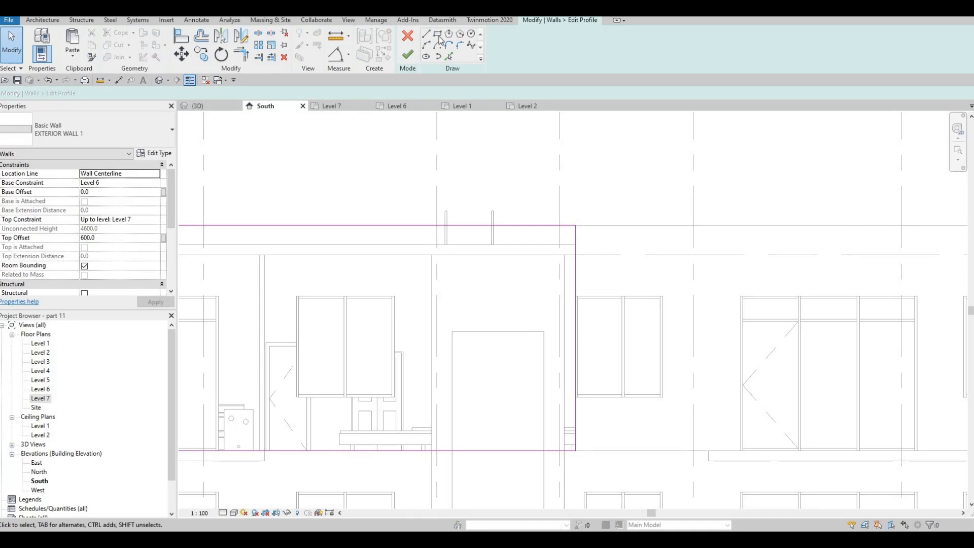
left_click(565, 450)
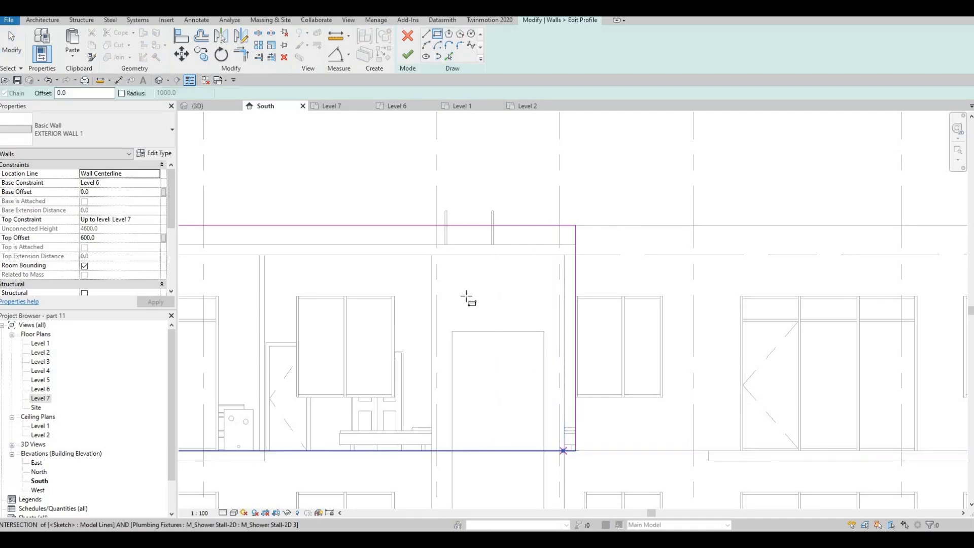
left_click(431, 263)
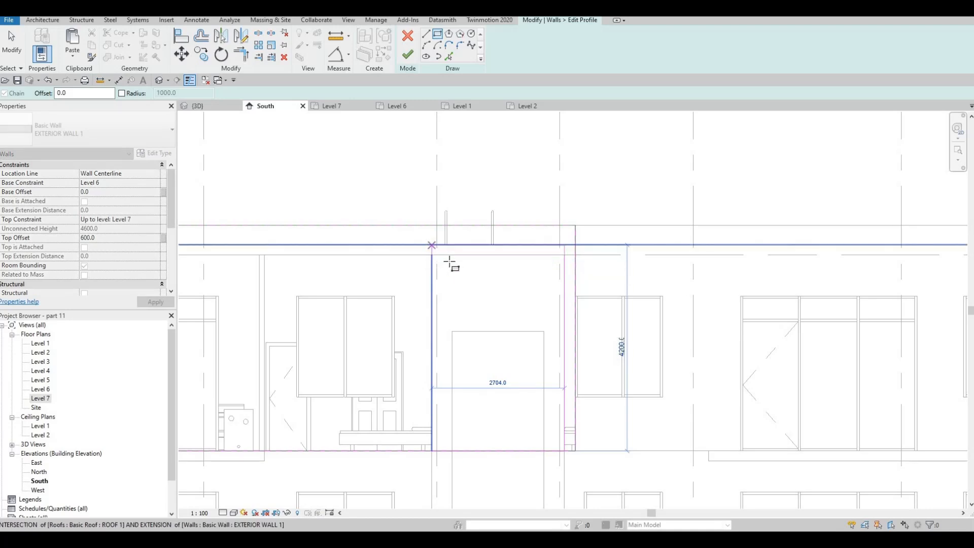
left_click(446, 260)
key("Escape")
key("Escape")
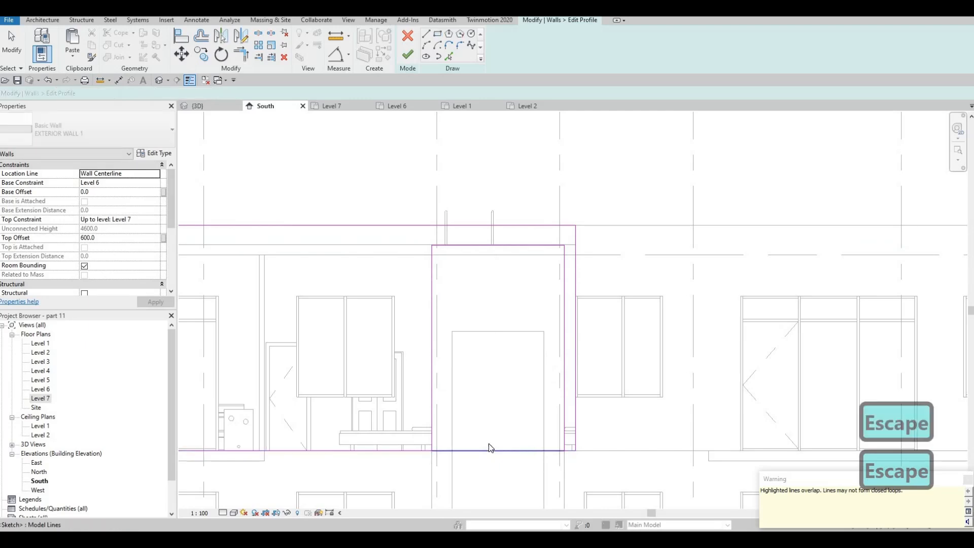
- Open the profile's bottom edge between the opening's sides by deleting the overlapping line and split middle segment, and finish the profile edit
left_click(491, 442)
key("Delete")
key("s")
key("l")
scroll(446, 442, "up", 2)
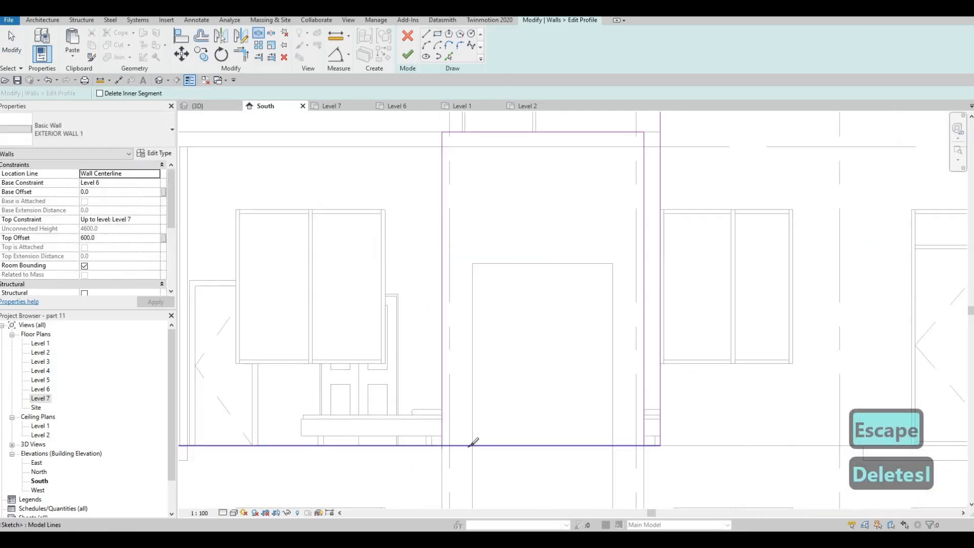
left_click(442, 445)
left_click(643, 445)
key("Escape")
key("Escape")
left_click(602, 446)
key("Delete")
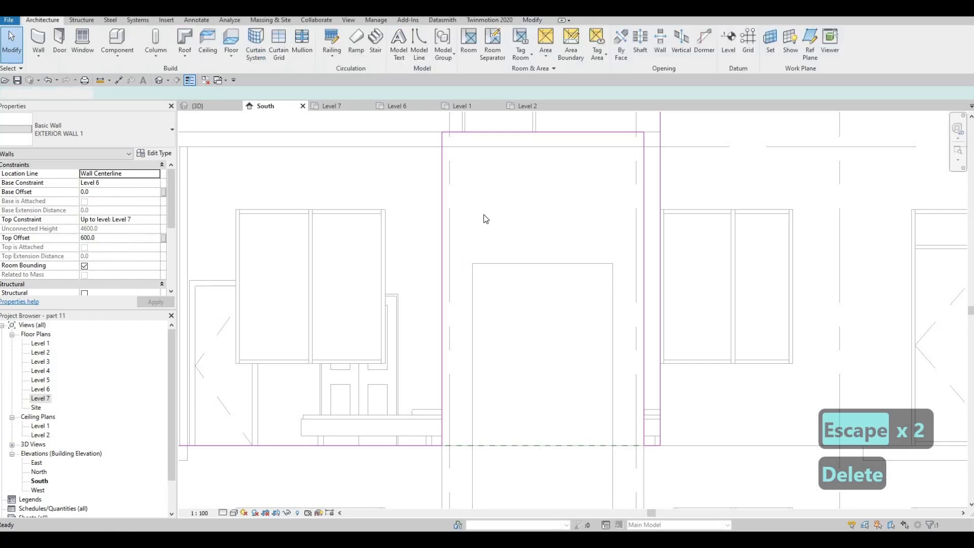
left_click(407, 54)
key("Escape")
key("Escape")
scroll(532, 236, "down", 2)
- In the 3D view, reopen the wall's profile and move the opening's top line down towards the roof's underside
left_click(220, 106)
scroll(557, 264, "down", 1)
middle_click_drag(695, 409, 655, 371, "shift")
scroll(710, 405, "up", 7)
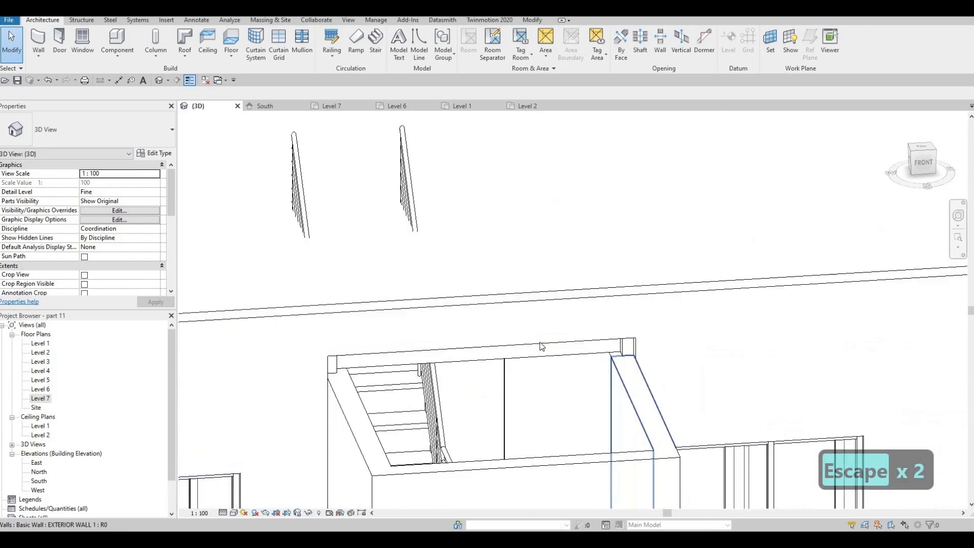
left_click(537, 335)
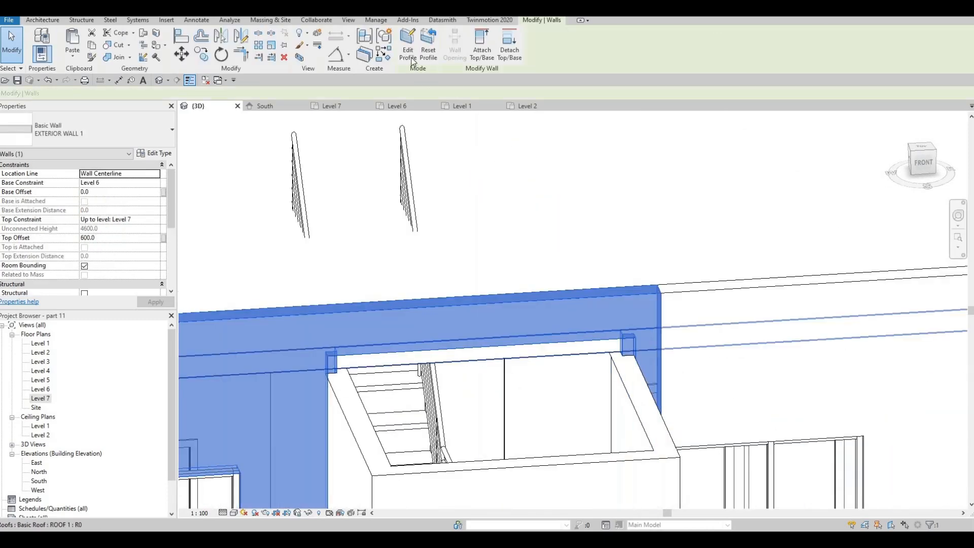
left_click(454, 344)
left_click_drag(454, 344, 449, 363)
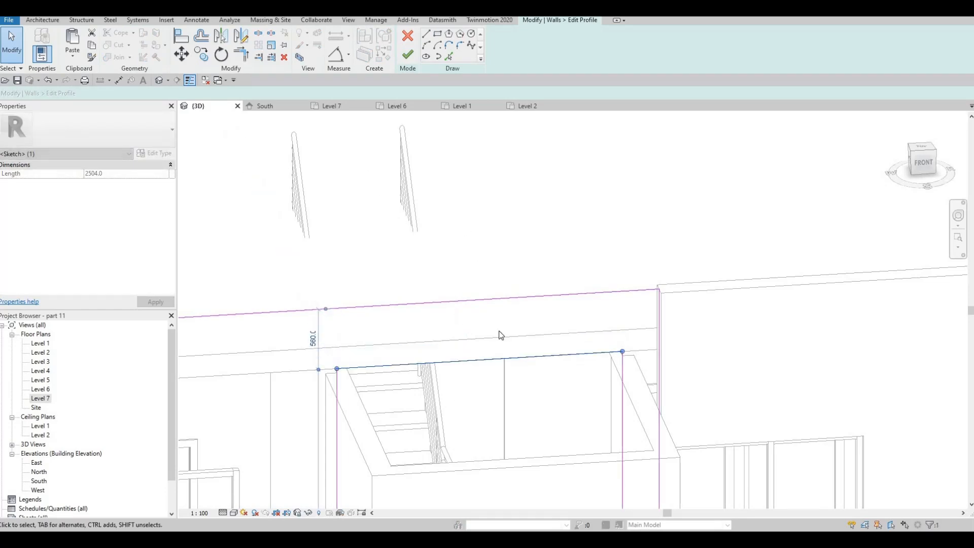
middle_click_drag(497, 294, 492, 289, "shift")
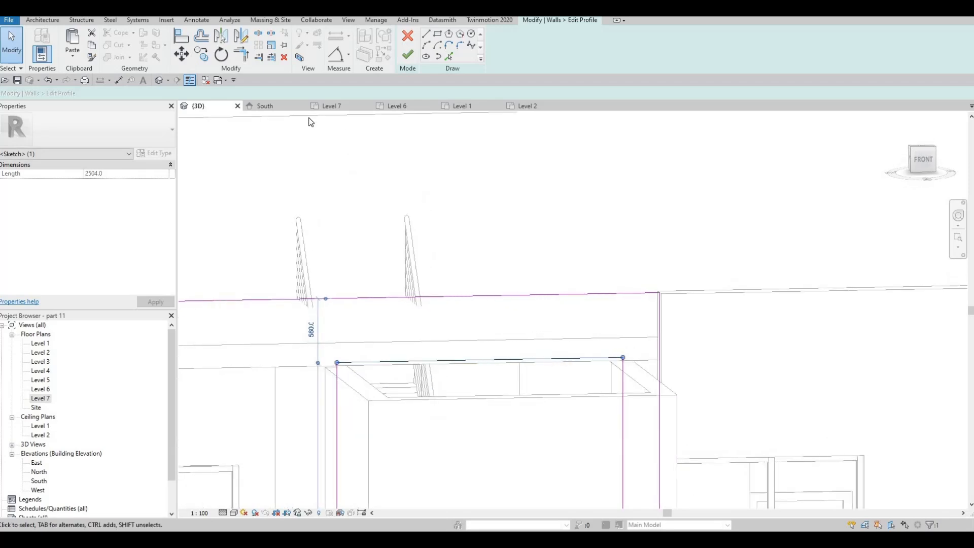
- In the South elevation, align the opening's top line with the roof's underside at Level 7 and finish the profile edit
left_click(285, 109)
scroll(510, 177, "up", 2)
key("l")
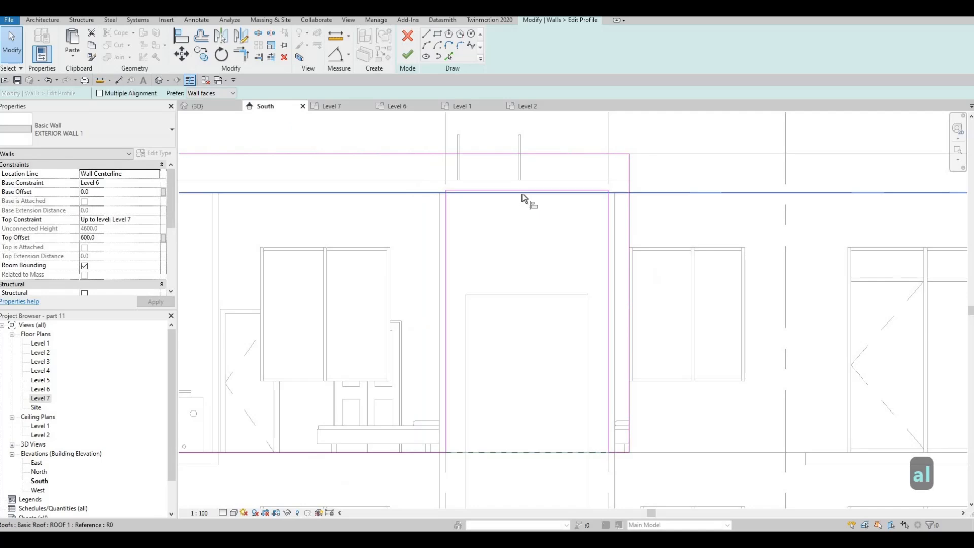
left_click(523, 192)
left_click(522, 190)
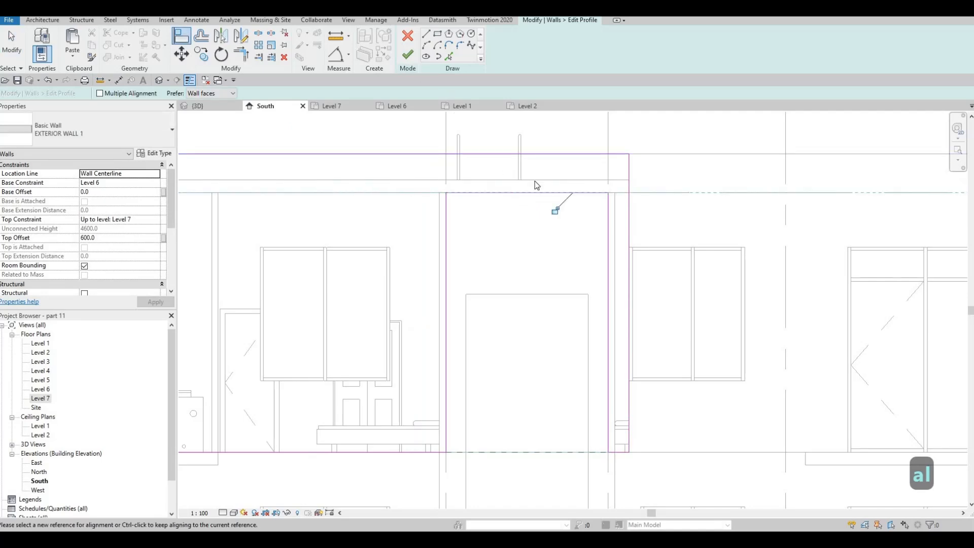
scroll(525, 198, "down", 5)
key("Escape")
- Edit the front wall's profile at the first stair enclosure, aligning the opening's top line with the roof's underside at Level 7
middle_click_drag(507, 230, 699, 243)
middle_click_drag(428, 236, 659, 238)
scroll(411, 203, "up", 2)
left_click(410, 214)
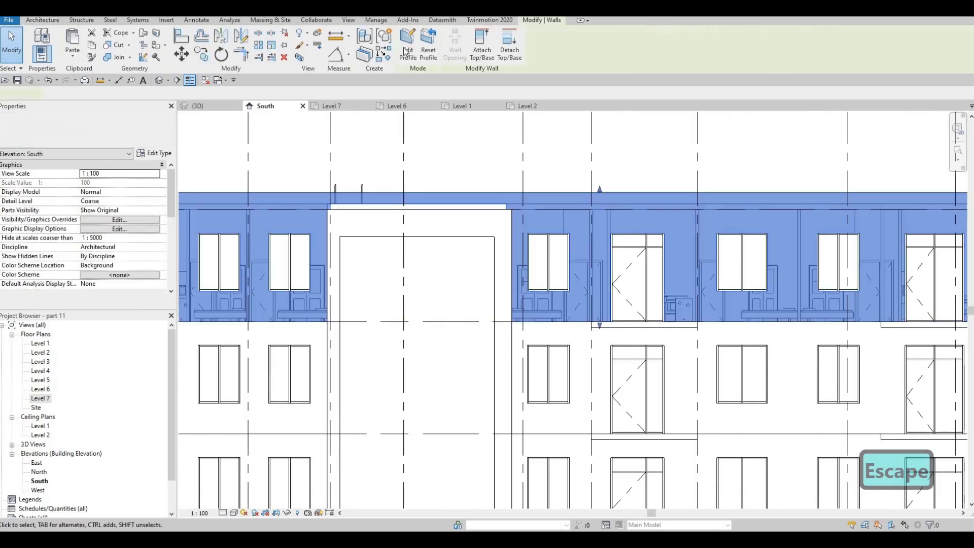
double_click(413, 210)
key("Escape")
key("a")
key("l")
left_click(436, 209)
left_click(435, 204)
key("Escape")
key("Escape")
key("Escape")
key("Escape")
key("Escape")
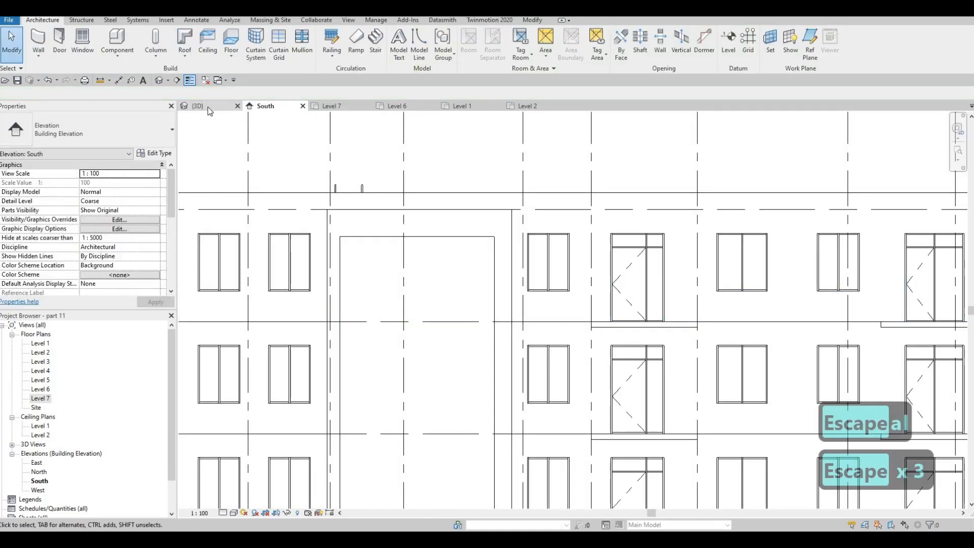
- Examine the parapet and the wall openings at both stair enclosures in the 3D view
key("Escape")
scroll(477, 244, "down", 6)
key("Escape")
middle_click_drag(579, 319, 698, 325)
scroll(495, 370, "down", 2)
middle_click_drag(496, 370, 607, 301)
scroll(570, 348, "down", 2)
middle_click_drag(569, 348, 630, 311)
middle_click_drag(396, 283, 373, 271, "shift")
scroll(374, 267, "up", 3)
scroll(380, 266, "down", 4)
scroll(479, 265, "up", 2)
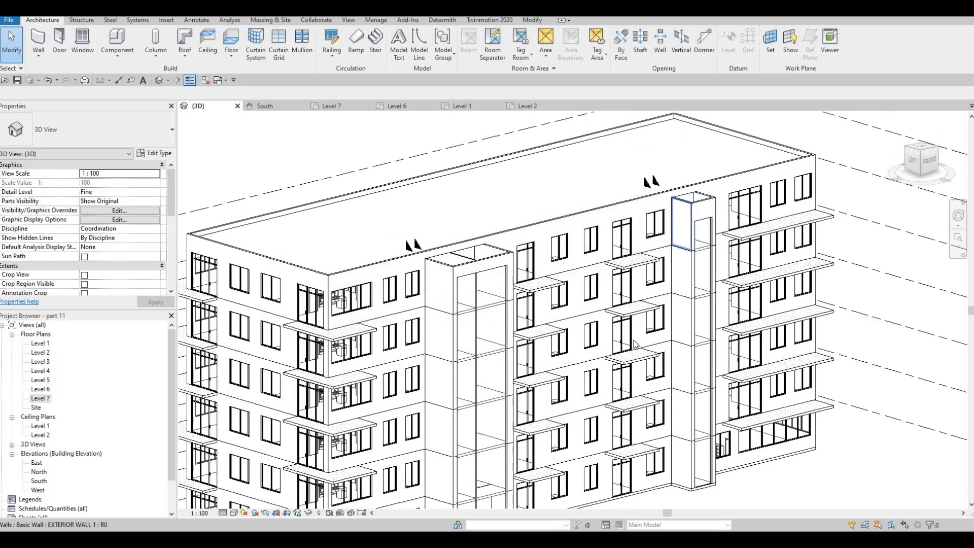
- Save the project
scroll(628, 307, "down", 4)
scroll(727, 441, "up", 2)
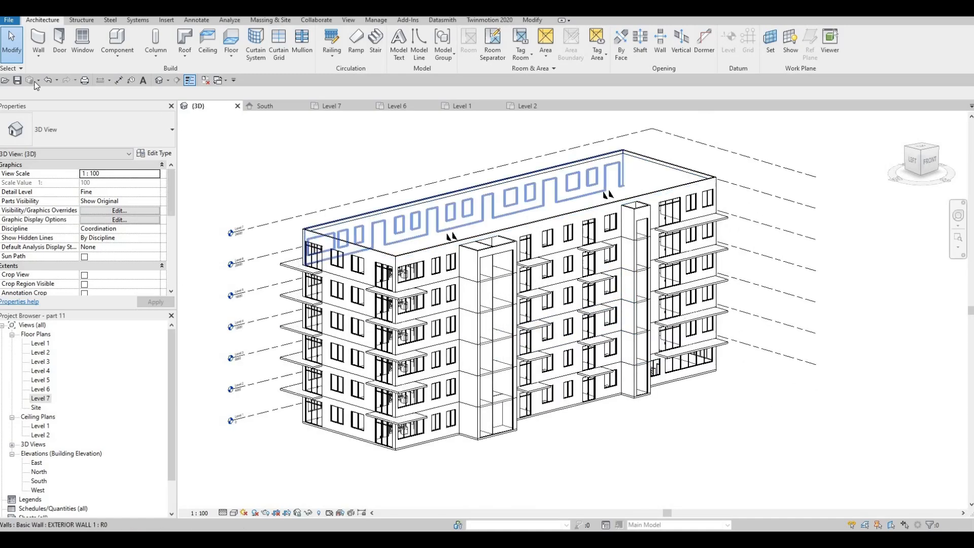
left_click(18, 80)
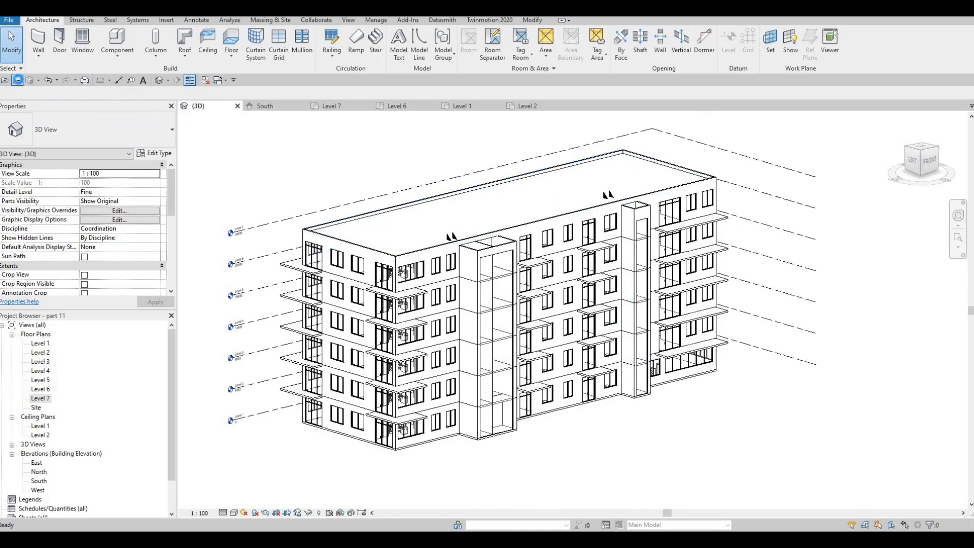